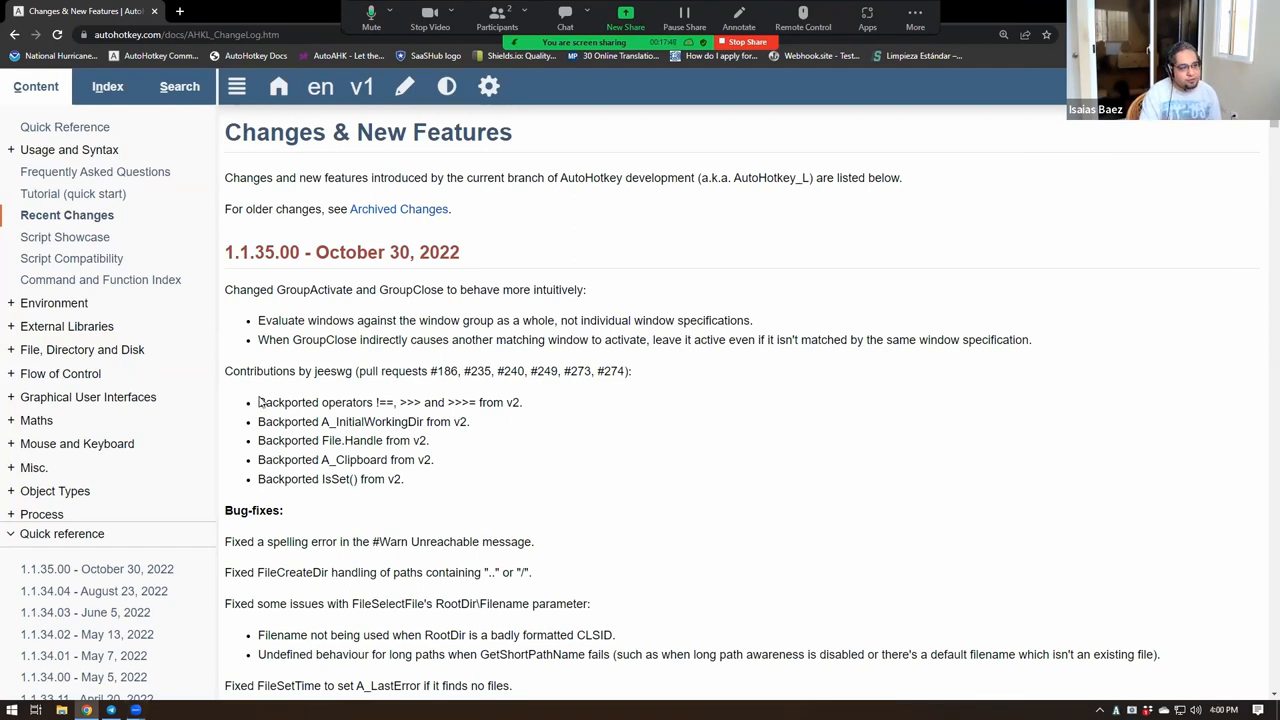
Step: Highlight the backported lines, A_InitialWorkingDir and the >>>, >>>=, !== operators, then switch to the Toolkit live-code editor
{"action": "left_click_drag", "start_coordinate": [246, 404], "coordinate": [419, 484]}
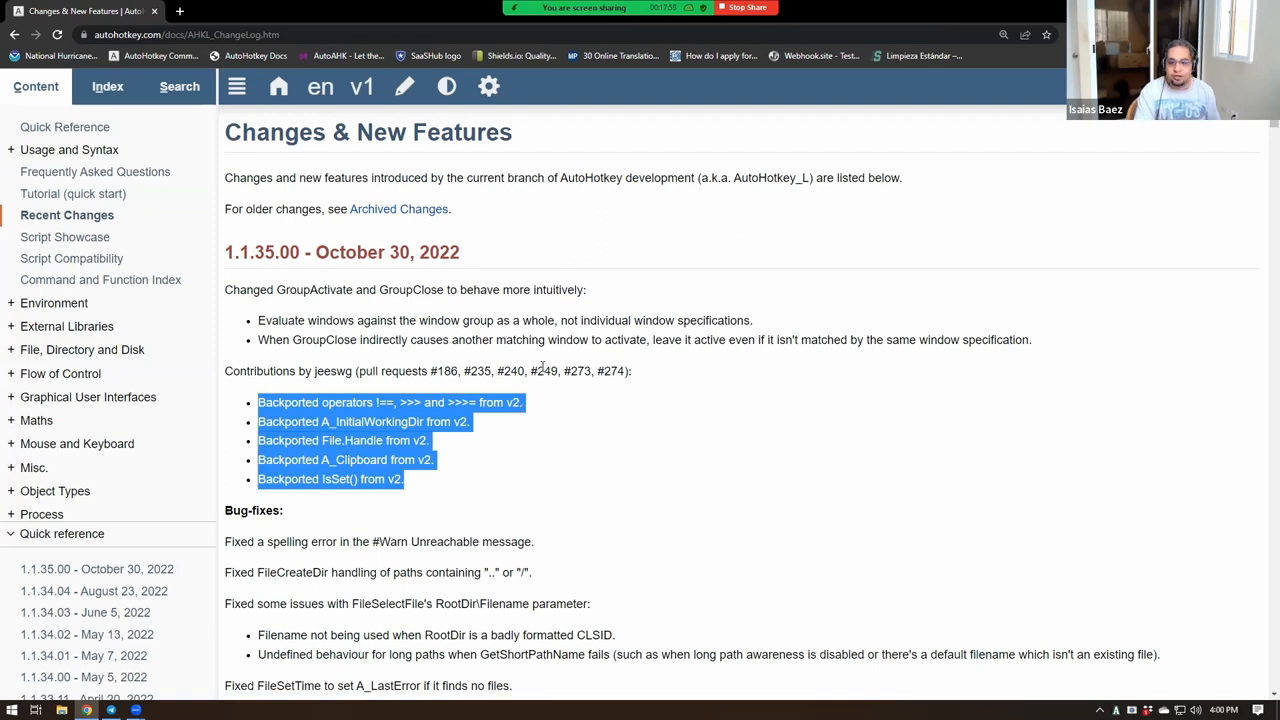
{"action": "double_click", "coordinate": [374, 421]}
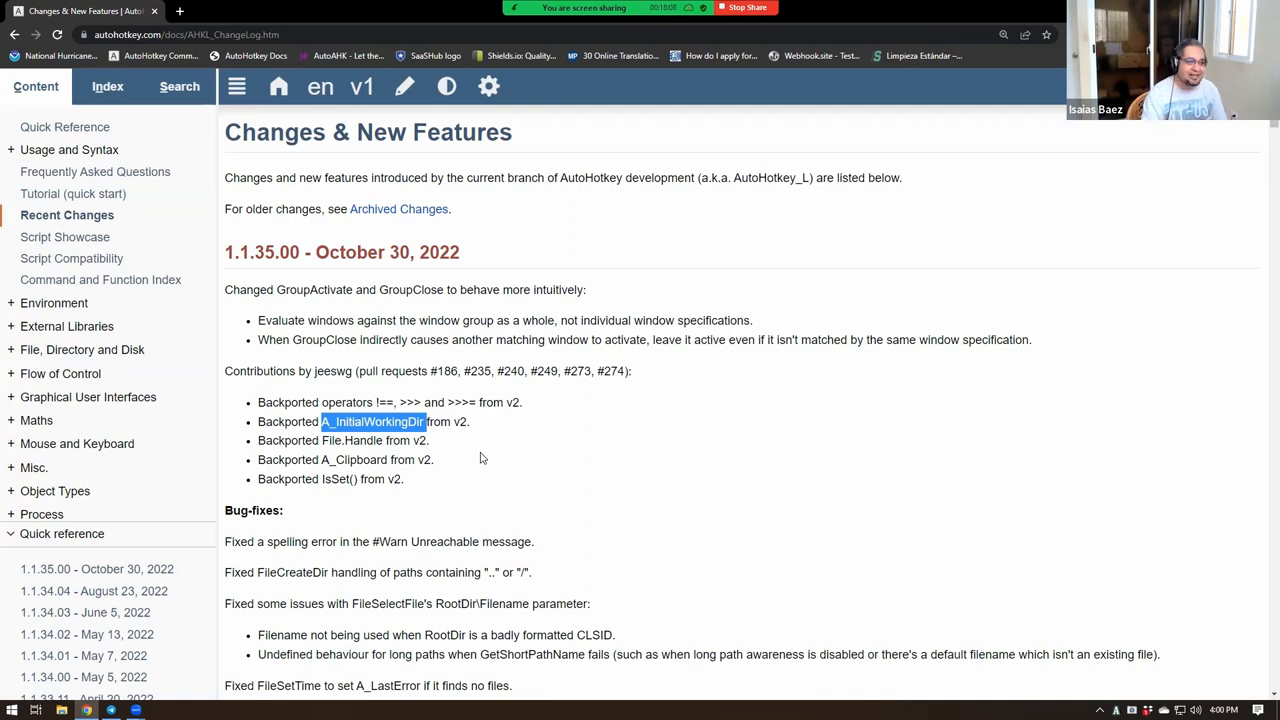
{"action": "left_click_drag", "start_coordinate": [399, 402], "coordinate": [476, 404]}
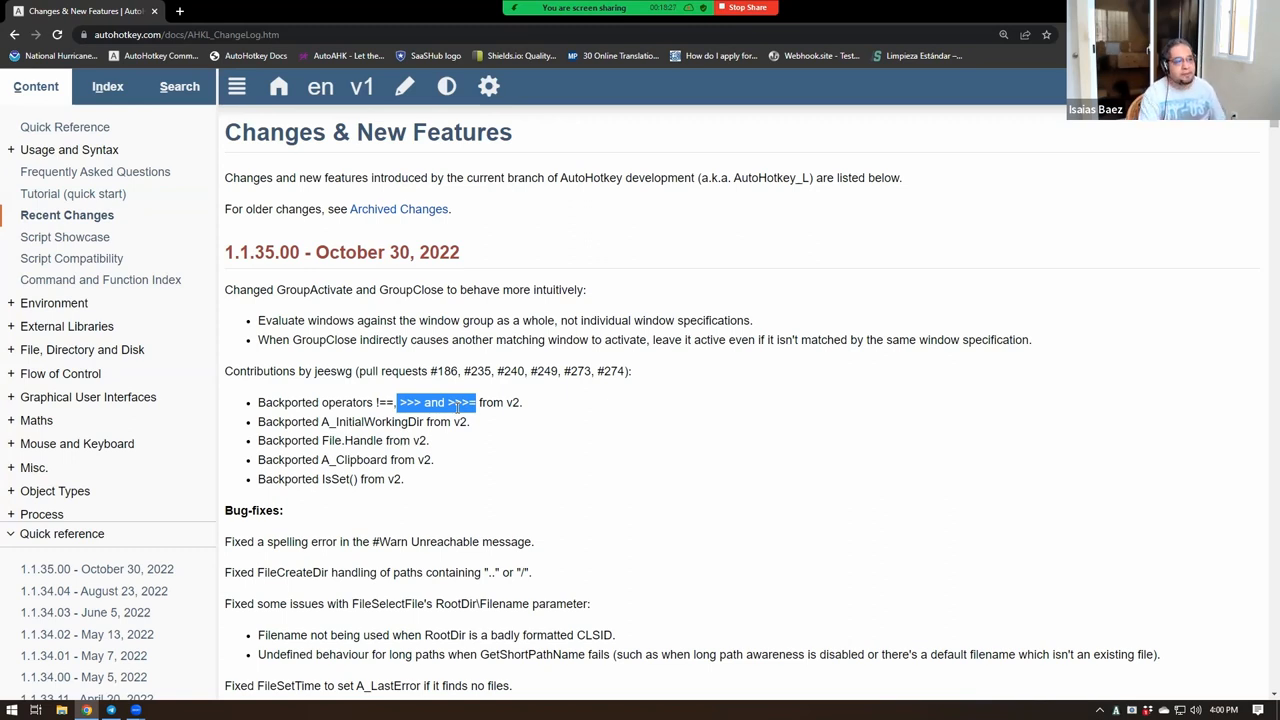
{"action": "left_click_drag", "start_coordinate": [374, 402], "coordinate": [394, 402]}
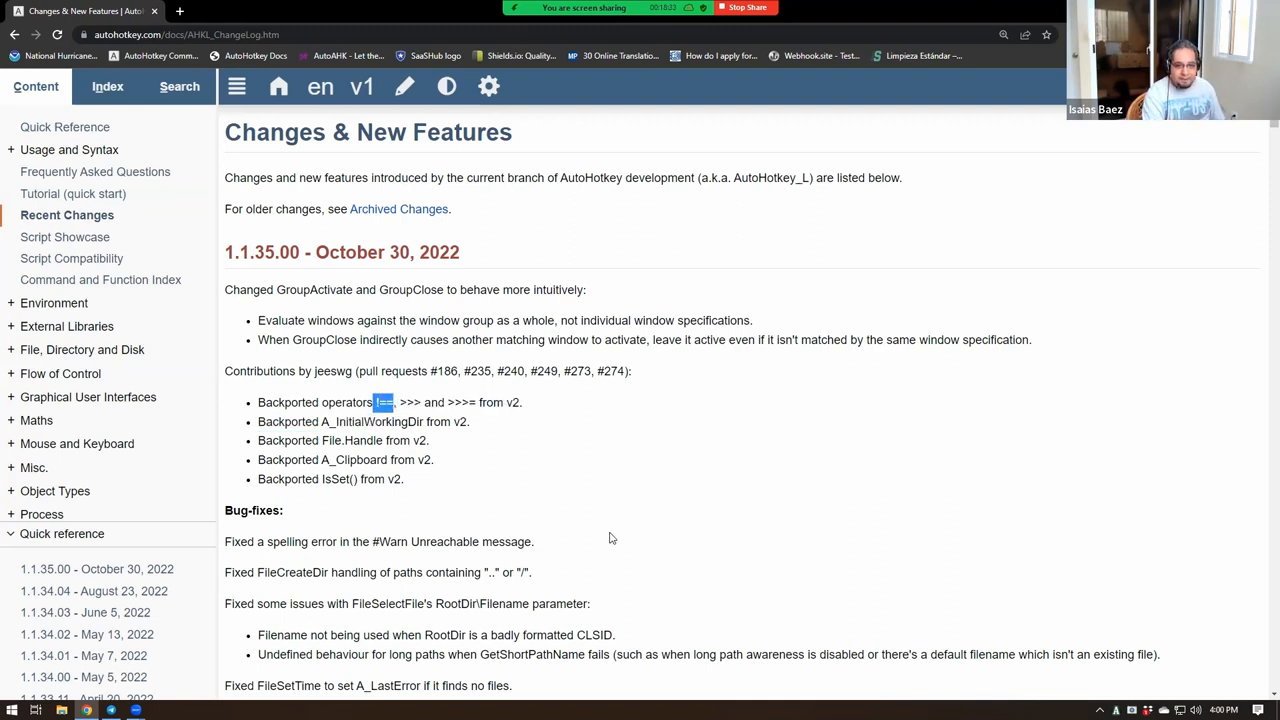
{"action": "key", "text": "alt+Tab"}
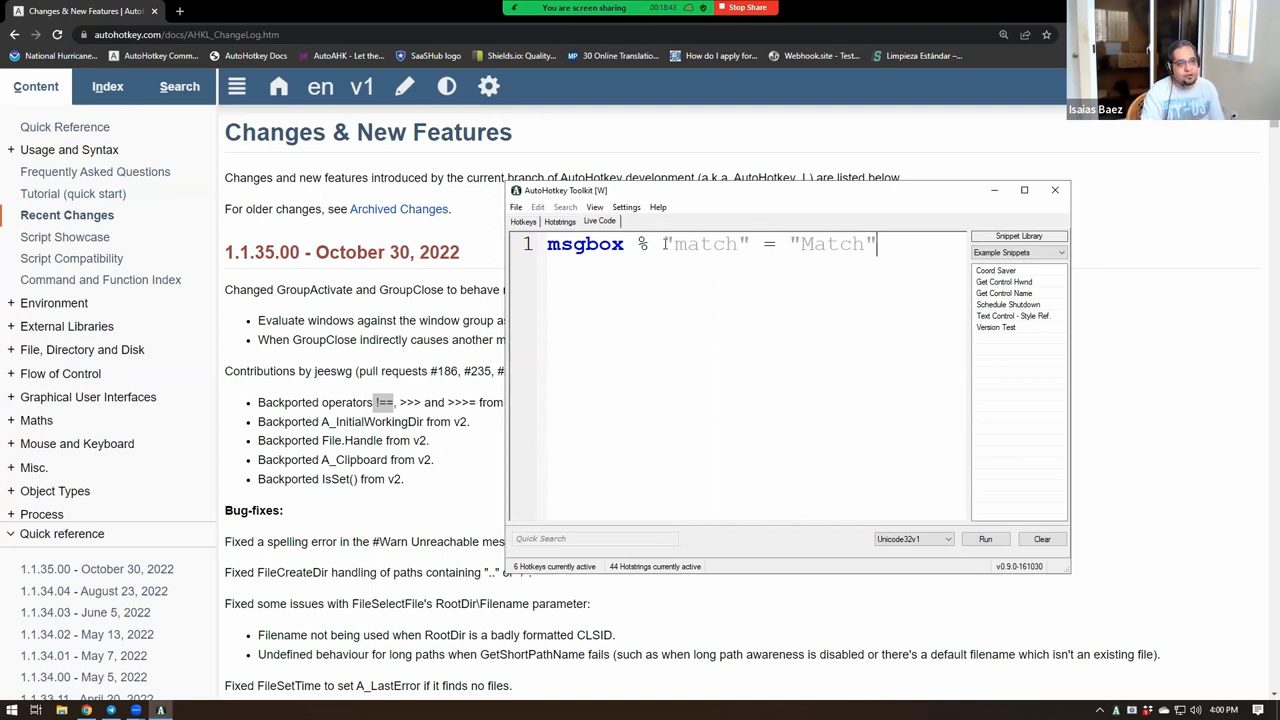
Step: Point out the parts of msgbox % "match" = "Match" and run it, getting 1
{"action": "left_click_drag", "start_coordinate": [663, 243], "coordinate": [750, 243]}
{"action": "left_click_drag", "start_coordinate": [626, 243], "coordinate": [660, 243]}
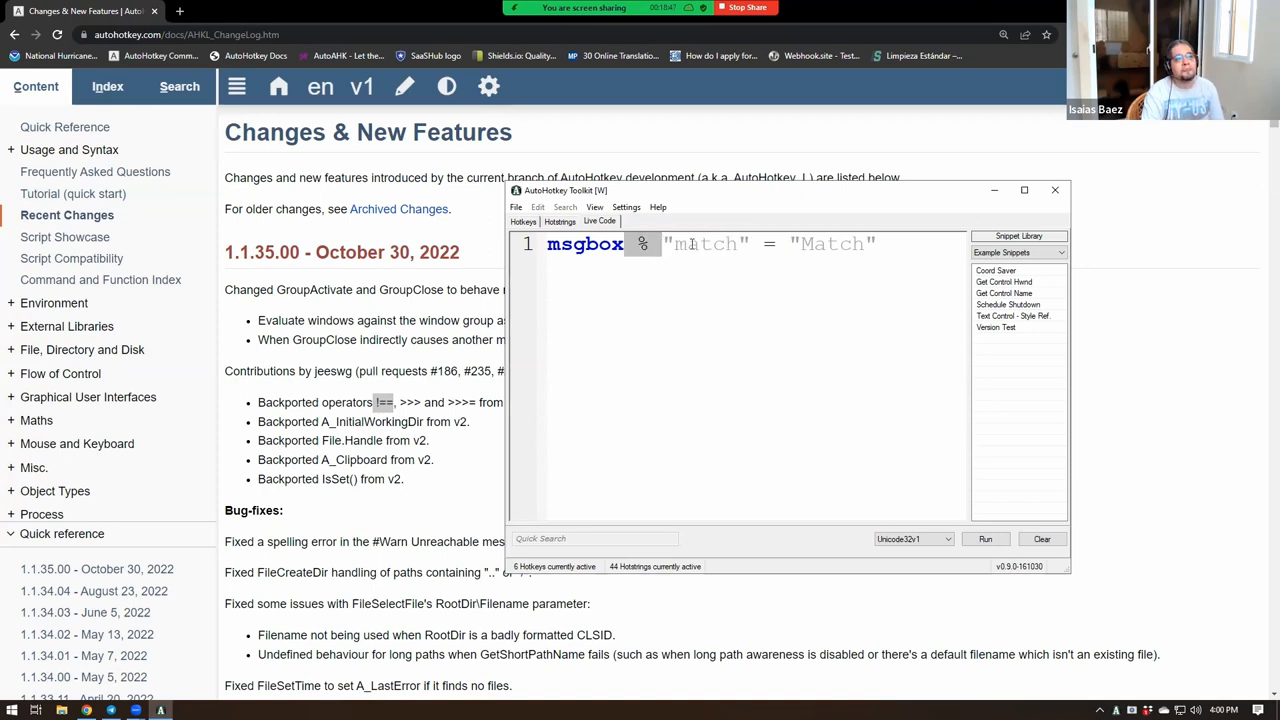
{"action": "left_click_drag", "start_coordinate": [675, 243], "coordinate": [863, 250]}
{"action": "left_click", "coordinate": [794, 278]}
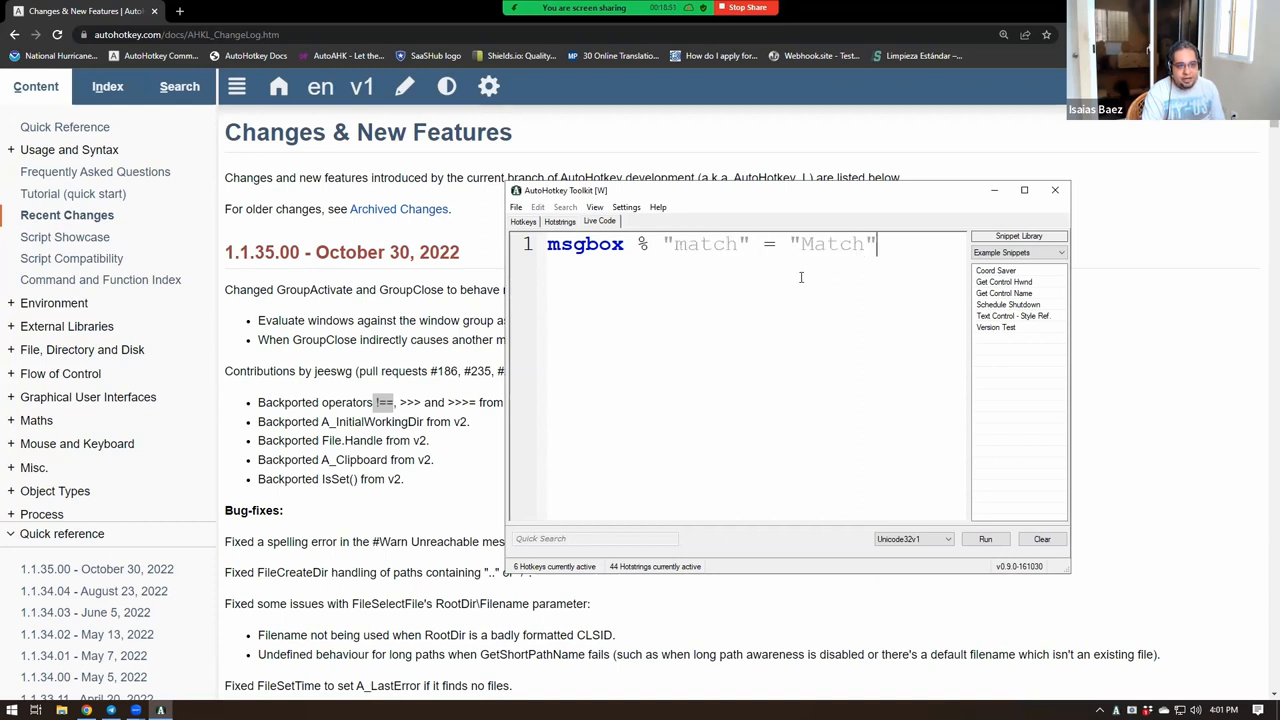
{"action": "left_click", "coordinate": [985, 539]}
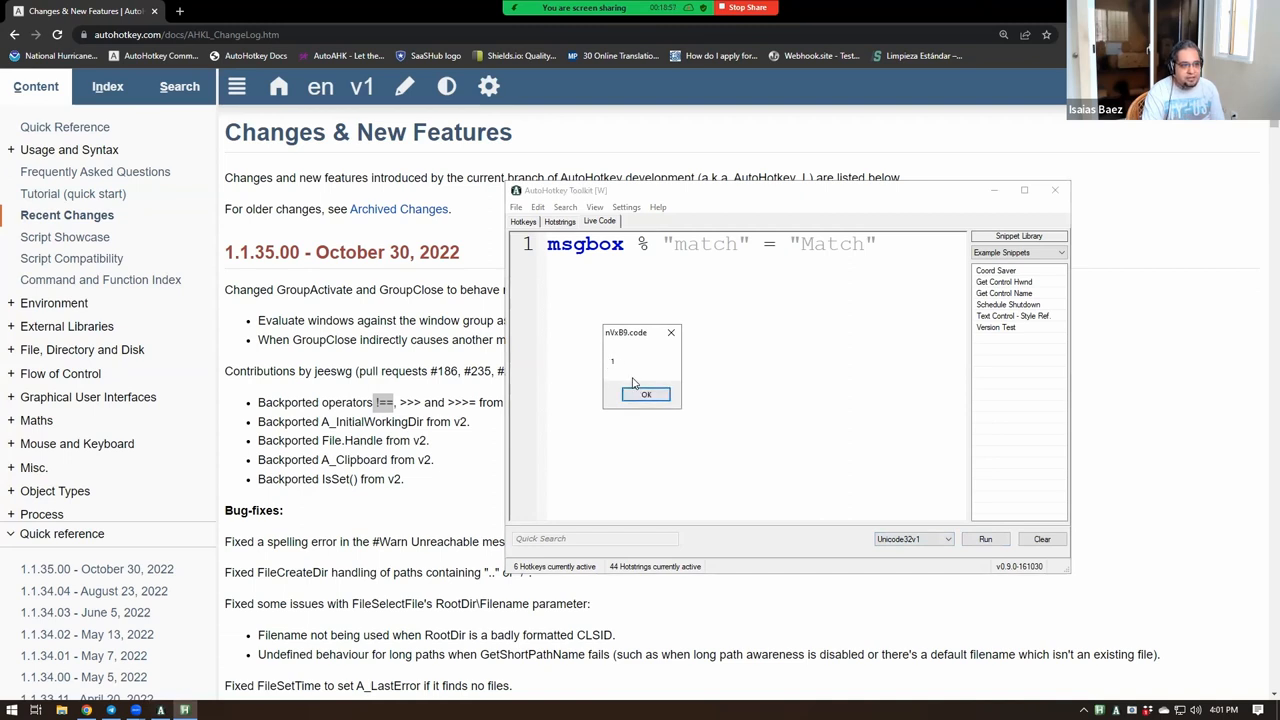
{"action": "key", "text": "Return"}
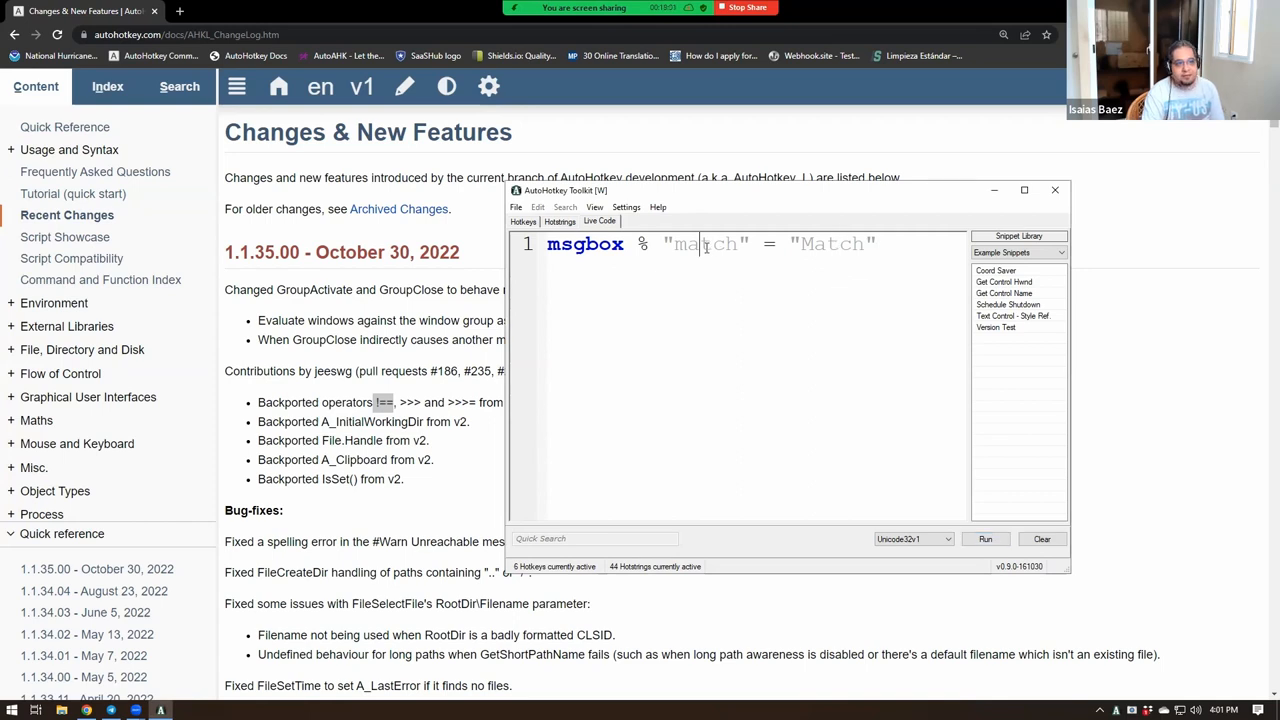
Step: Change the operator to case-sensitive == and run it, getting 0, noting the capital M
{"action": "left_click", "coordinate": [768, 244]}
{"action": "type", "text": "!="}
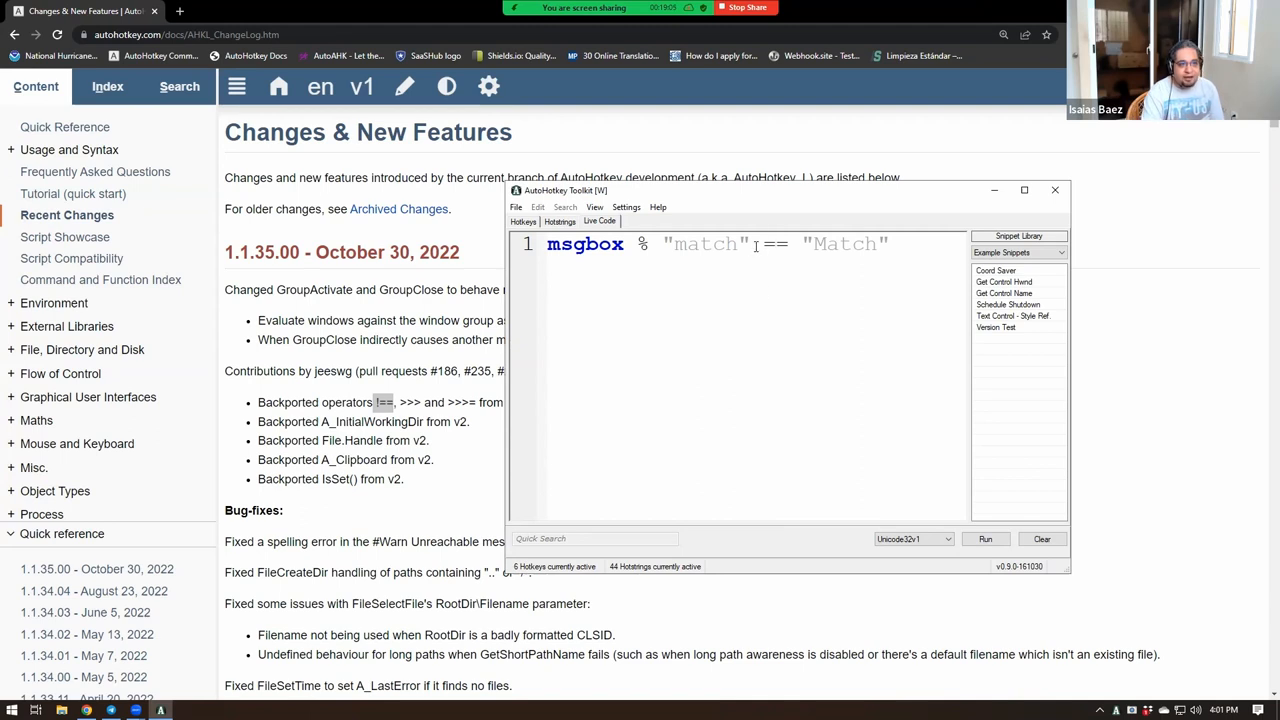
{"action": "left_click_drag", "start_coordinate": [760, 244], "coordinate": [788, 258]}
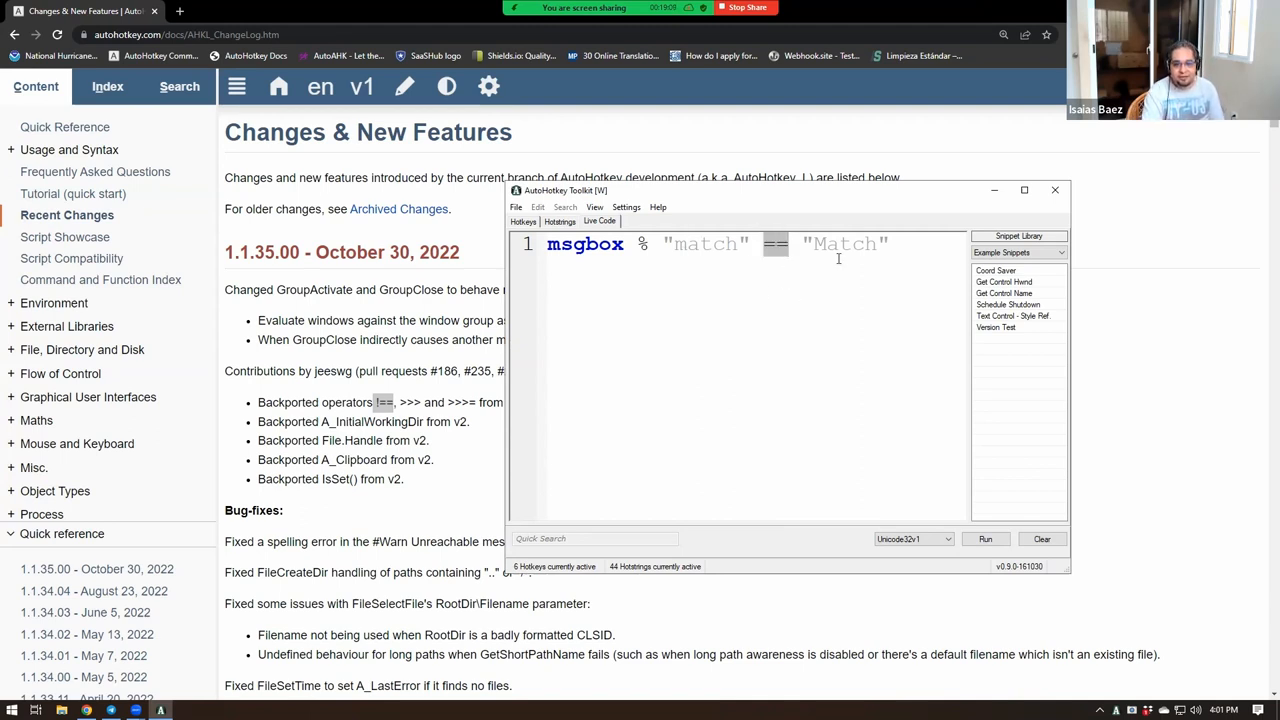
{"action": "key", "text": "End"}
{"action": "left_click", "coordinate": [985, 539]}
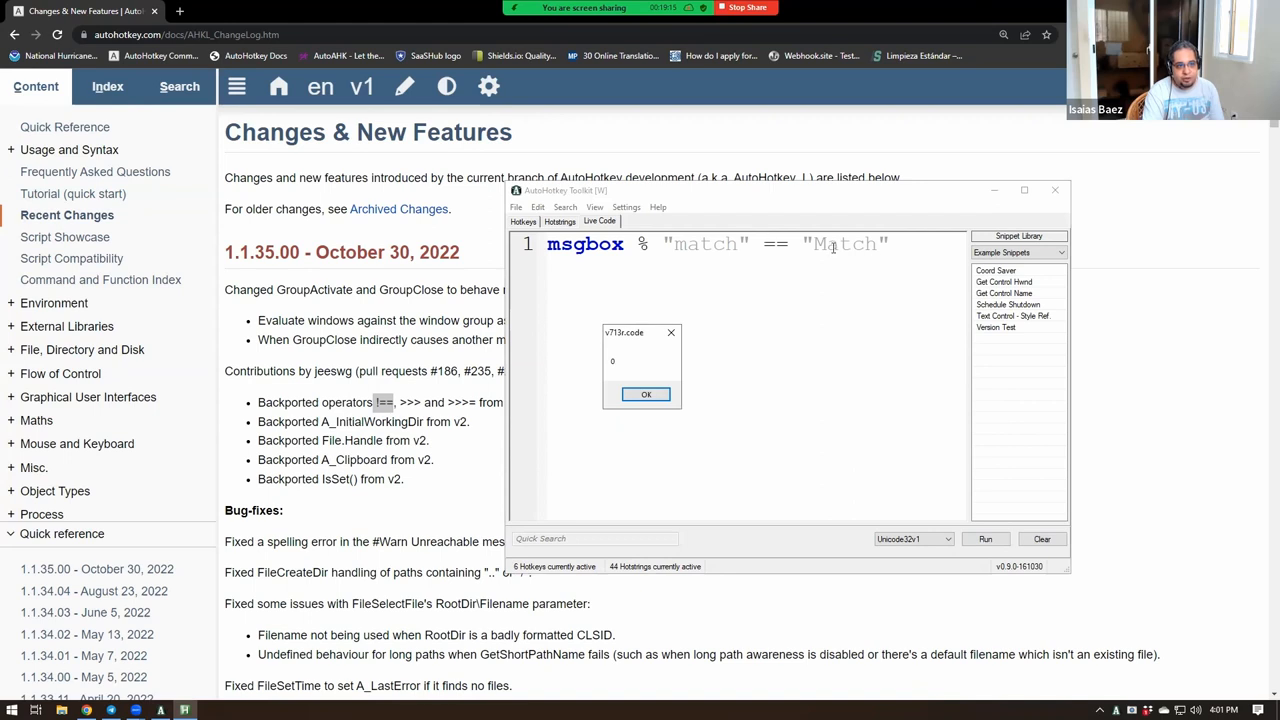
{"action": "key", "text": "Return"}
{"action": "left_click_drag", "start_coordinate": [830, 244], "coordinate": [817, 244]}
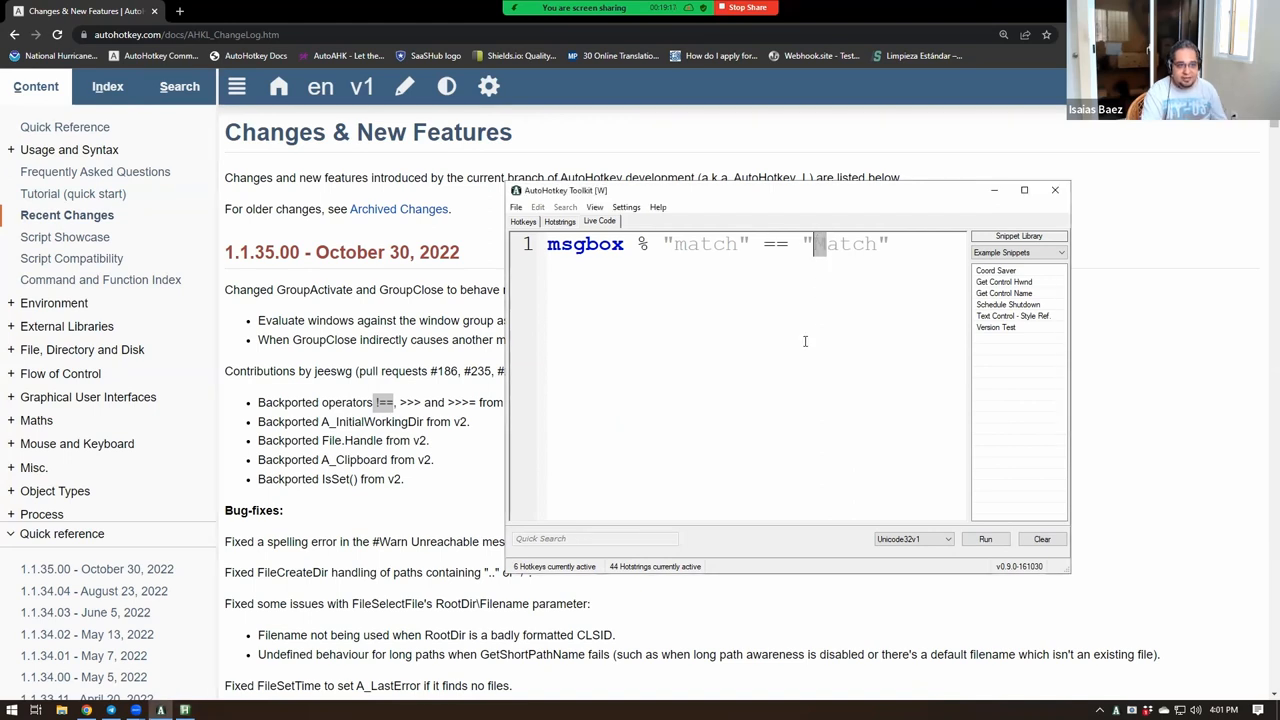
{"action": "key", "text": "F5"}
{"action": "type", "text": "M"}
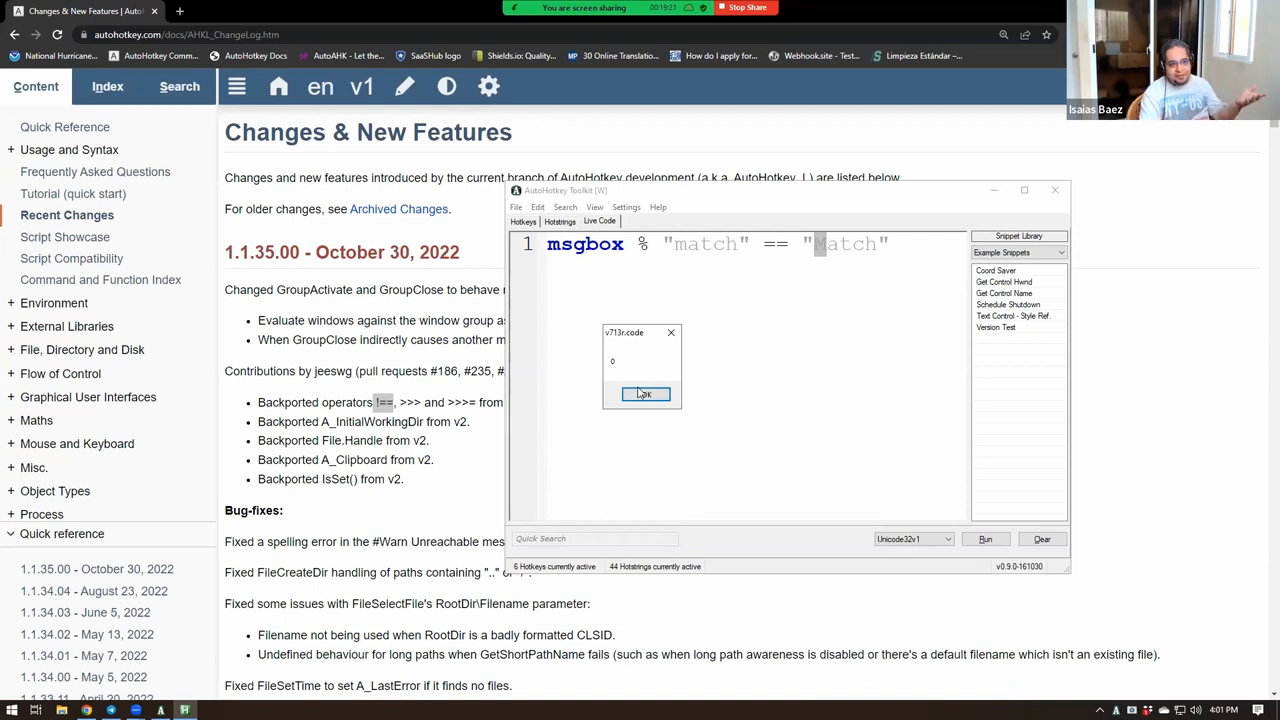
{"action": "left_click", "coordinate": [645, 394]}
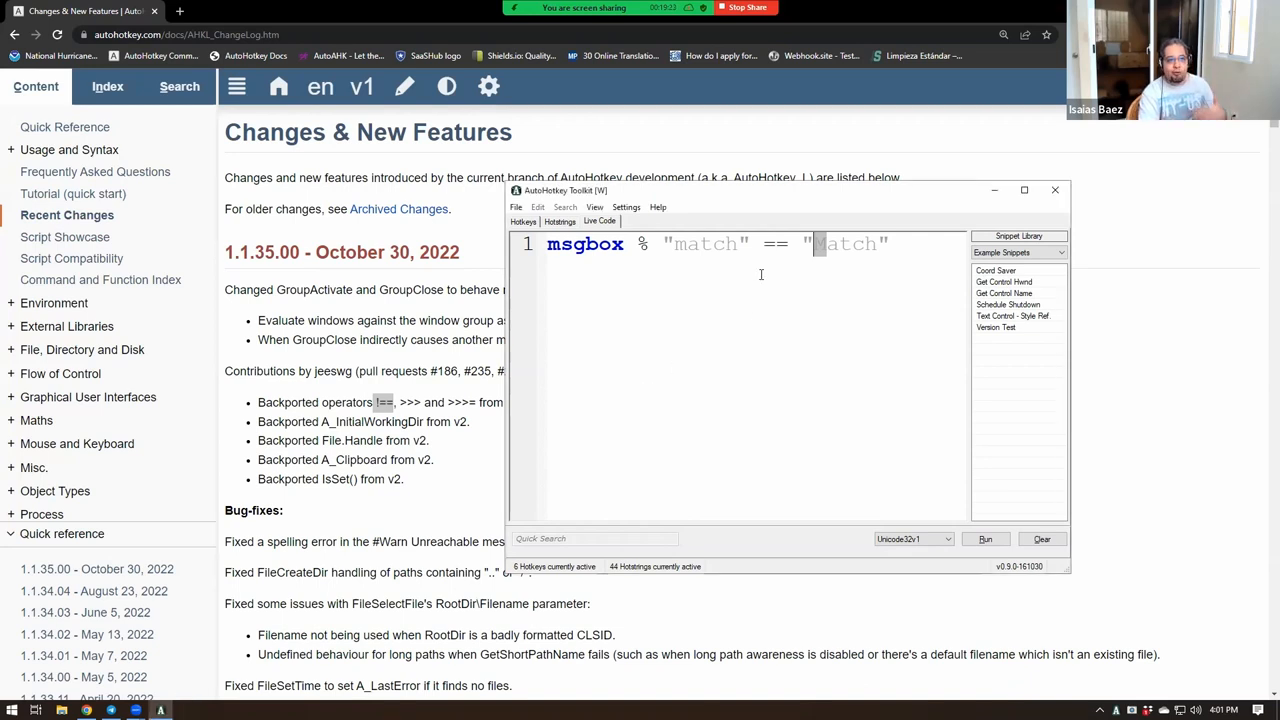
Step: Try the comparison with a single = and then with !=, running each (the != gives 0)
{"action": "left_click", "coordinate": [764, 245]}
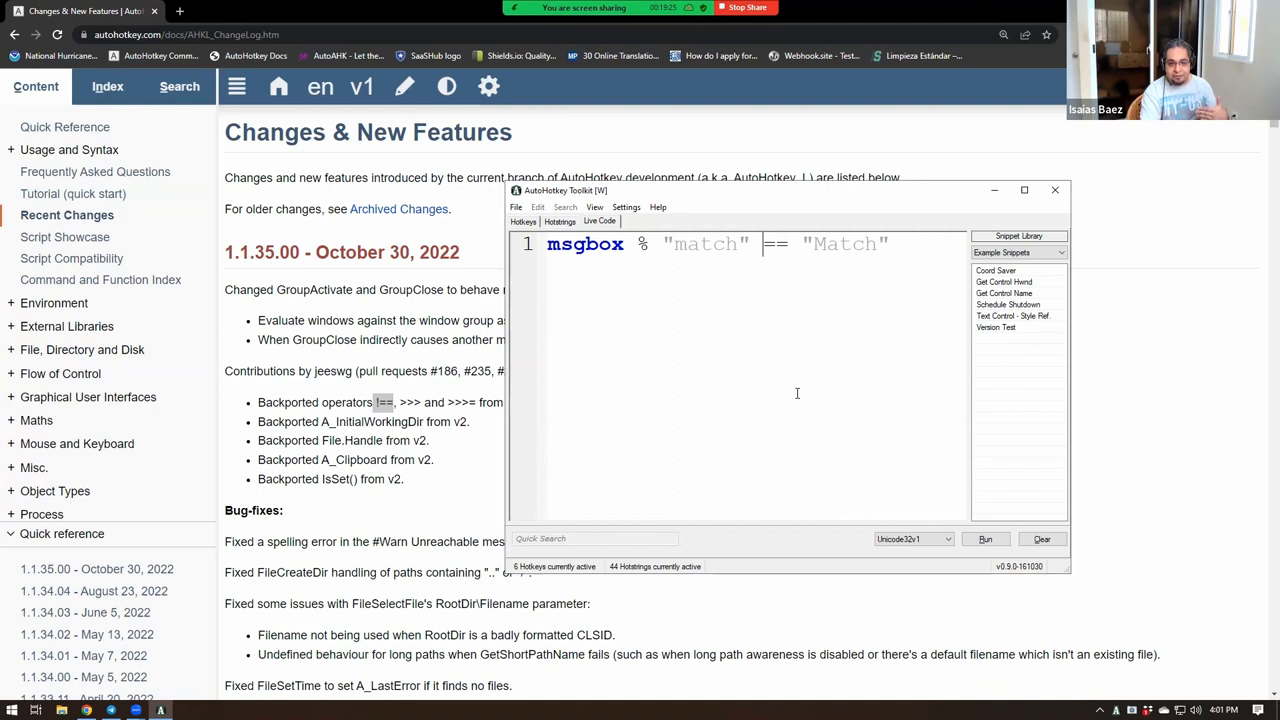
{"action": "key", "text": "Delete"}
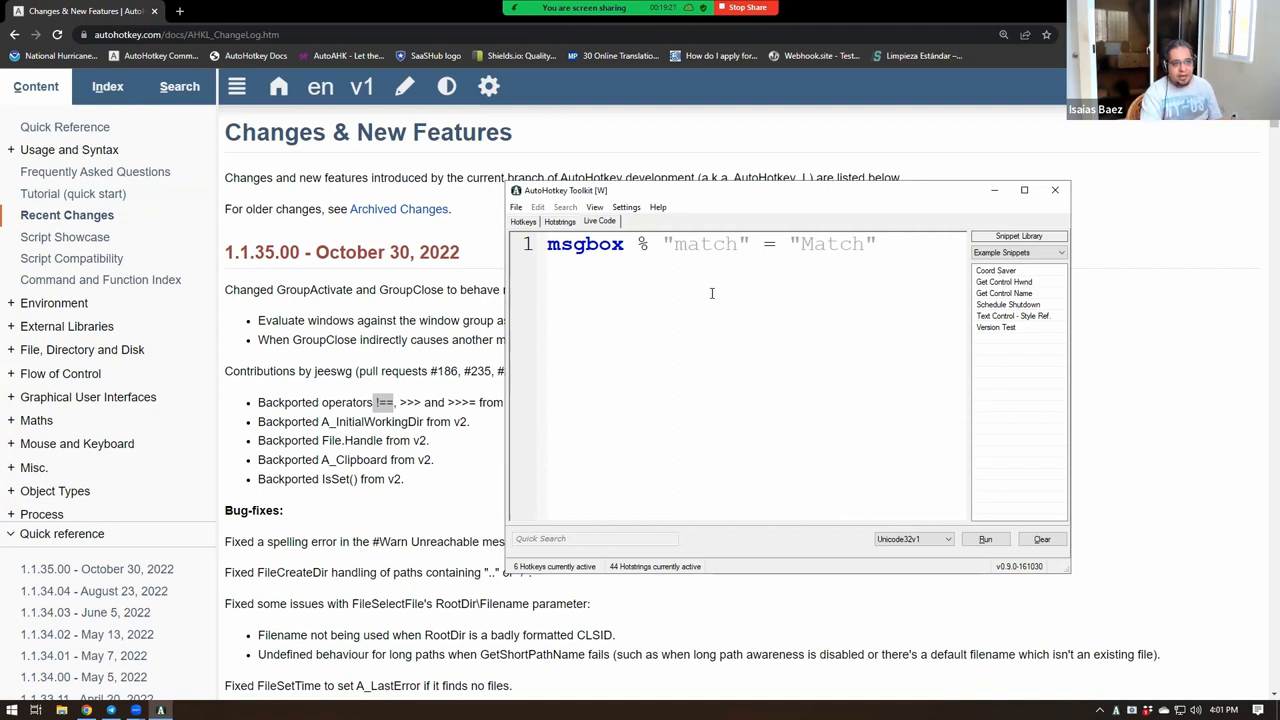
{"action": "left_click", "coordinate": [985, 539]}
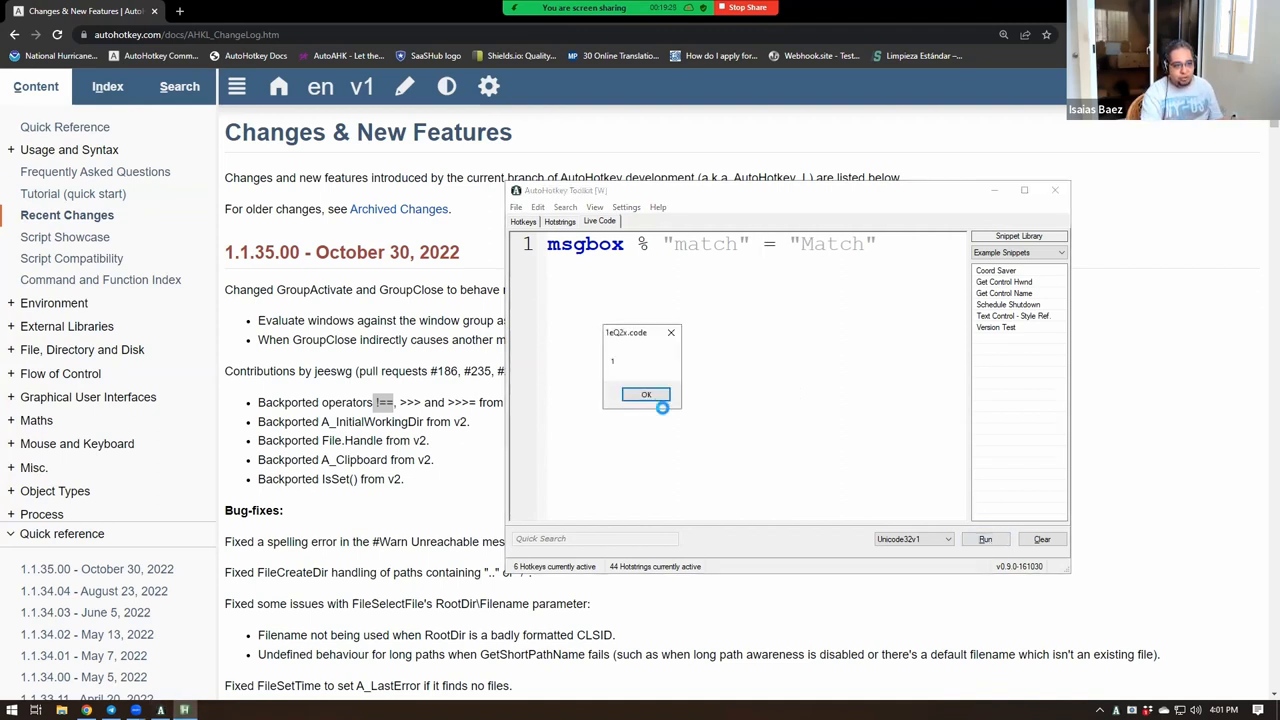
{"action": "left_click", "coordinate": [645, 394]}
{"action": "left_click", "coordinate": [766, 245]}
{"action": "type", "text": "!"}
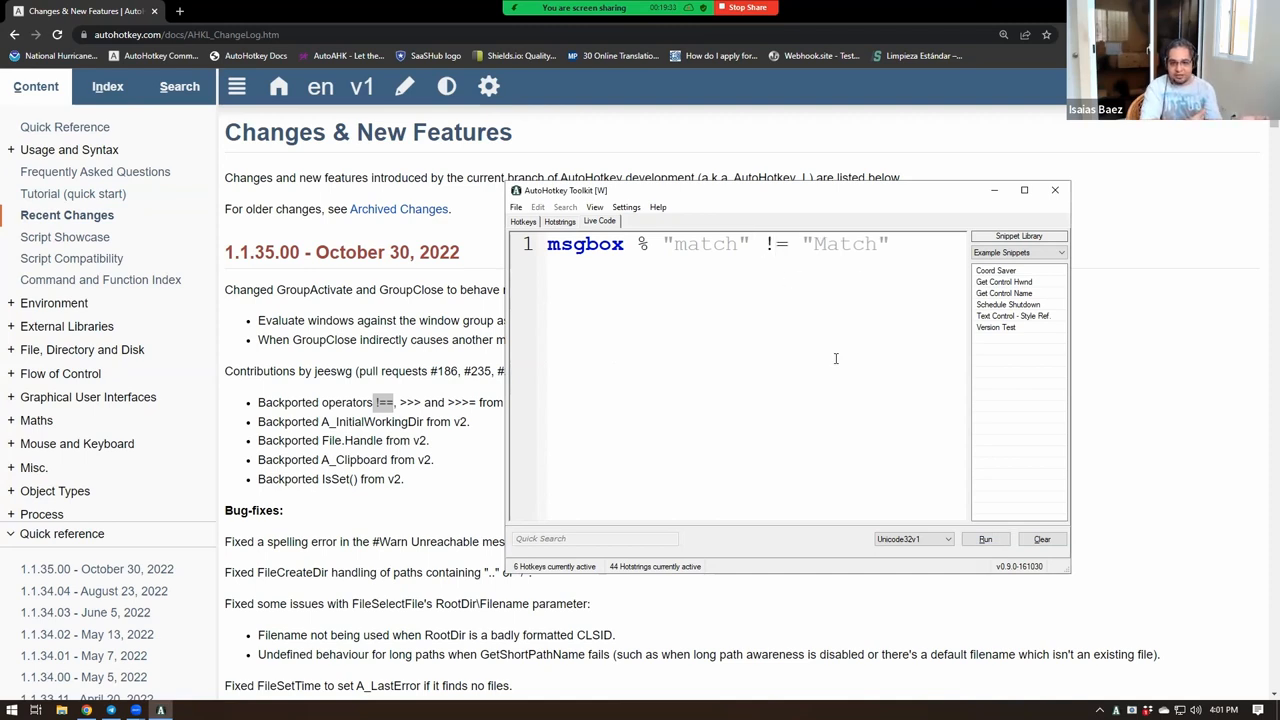
{"action": "left_click", "coordinate": [985, 539]}
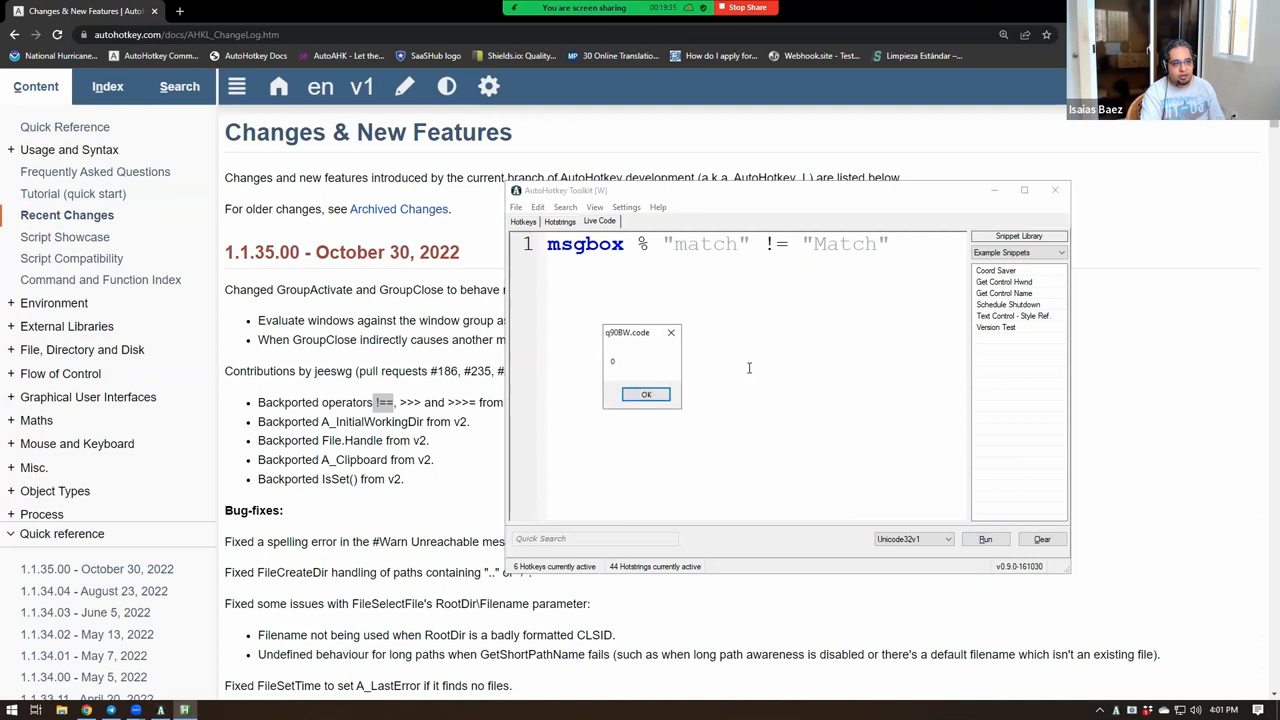
{"action": "left_click", "coordinate": [646, 394]}
Step: Rework the operator into !==, undoing a mistaken edit along the way
{"action": "left_click", "coordinate": [712, 244]}
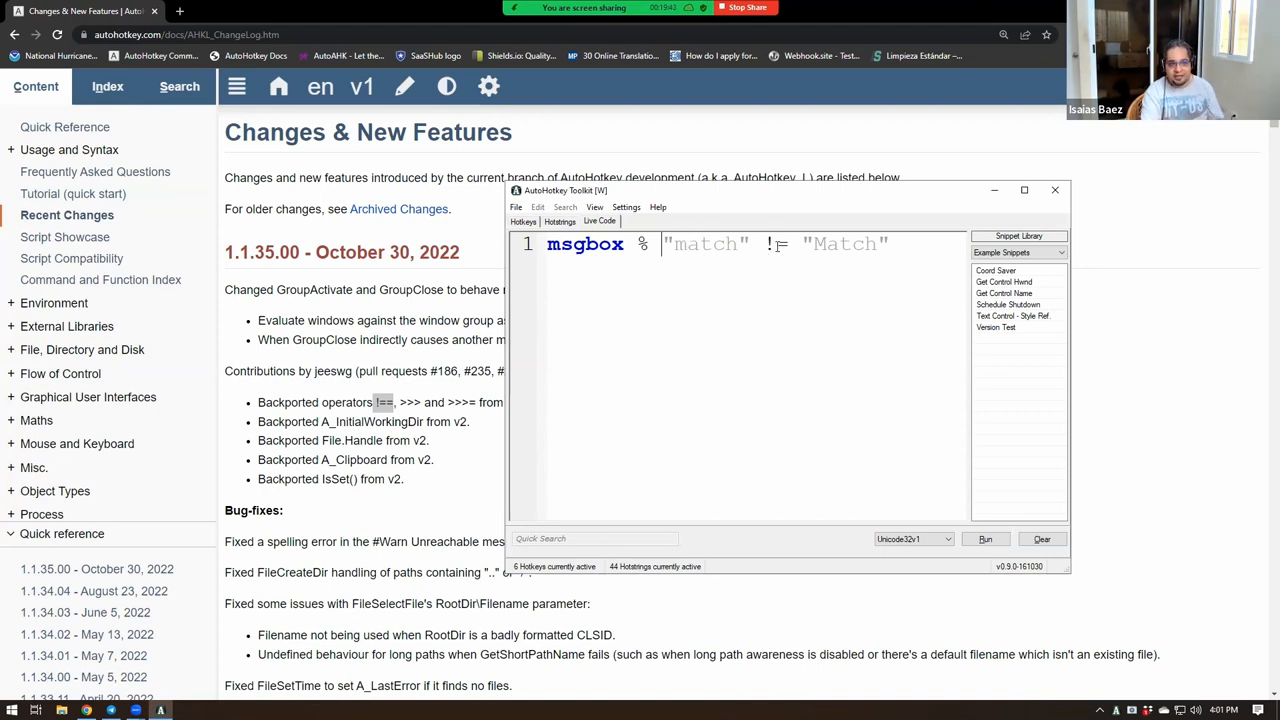
{"action": "left_click_drag", "start_coordinate": [766, 244], "coordinate": [792, 246]}
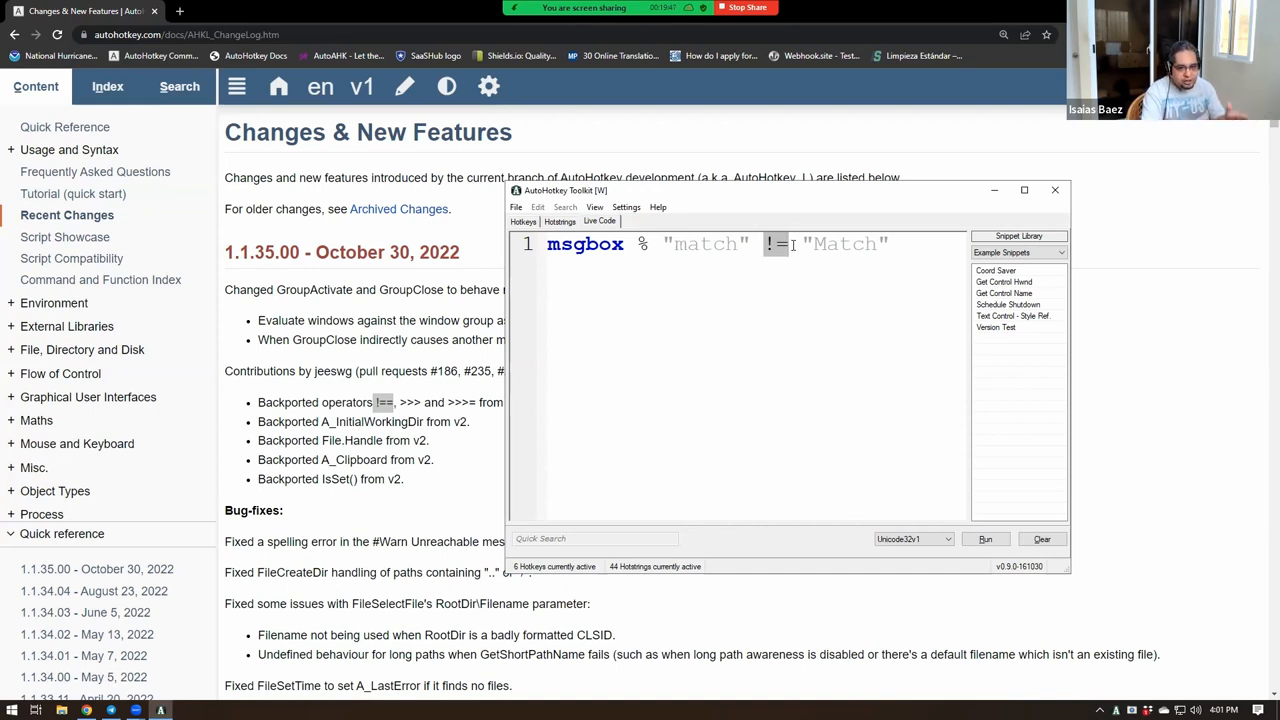
{"action": "left_click", "coordinate": [769, 273]}
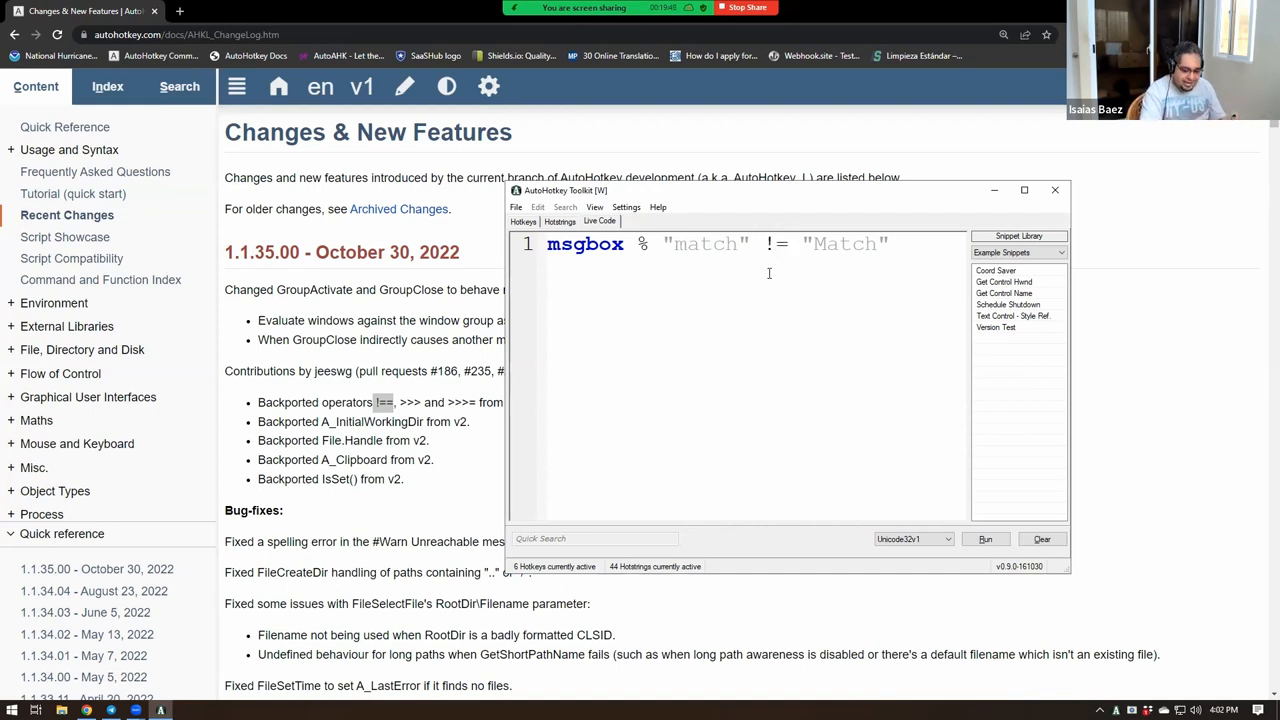
{"action": "key", "text": "BackSpace"}
{"action": "type", "text": "="}
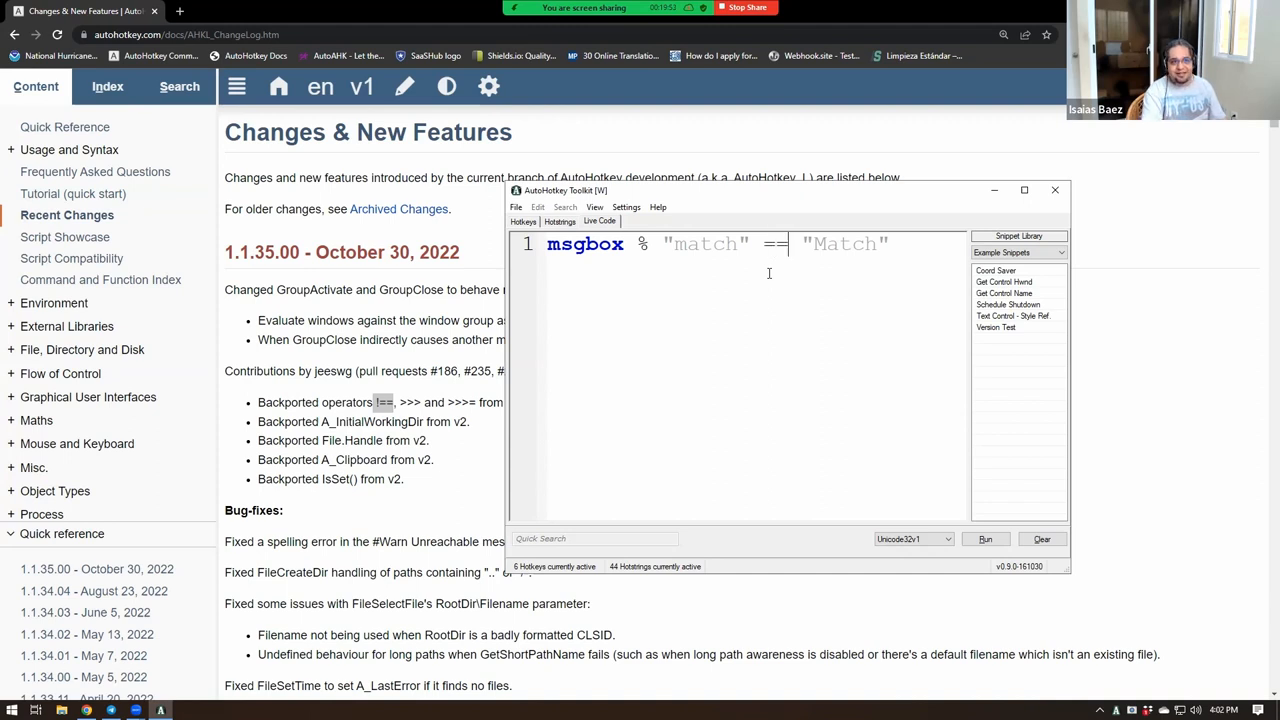
{"action": "key", "text": "Left"}
{"action": "type", "text": "!"}
{"action": "key", "text": "BackSpace"}
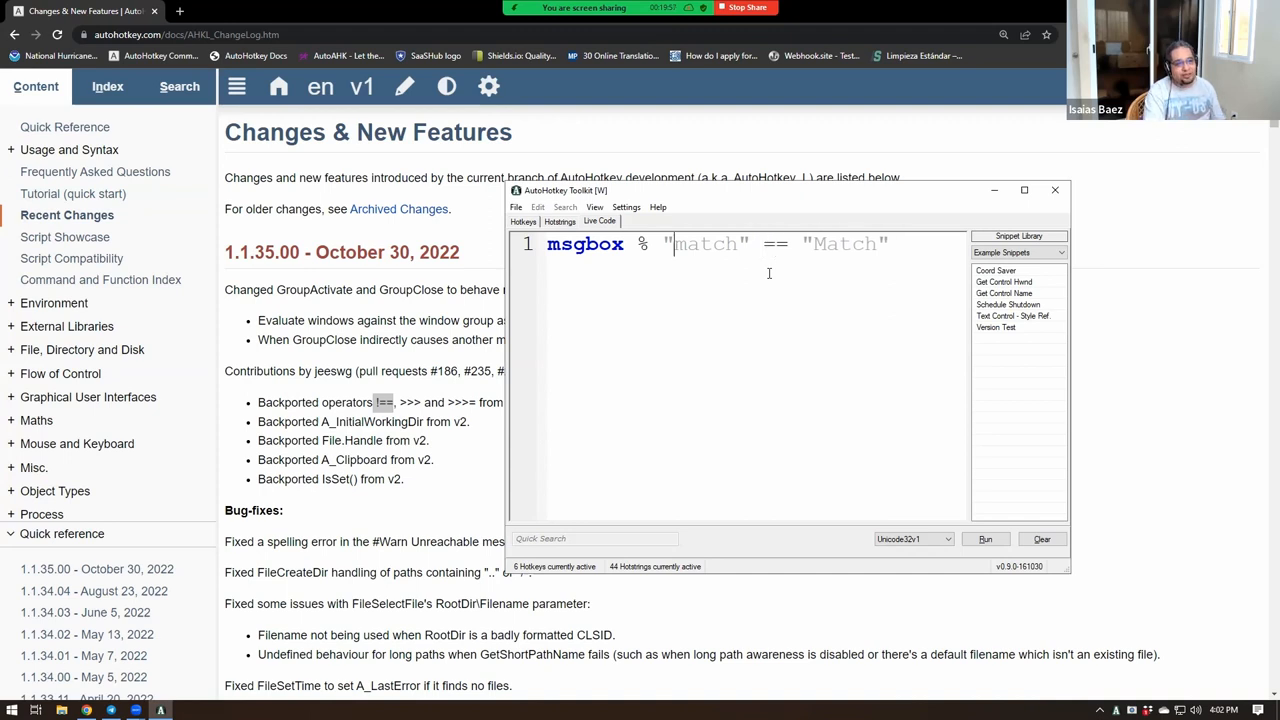
{"action": "key", "text": "shift+End"}
{"action": "type", "text": "("}
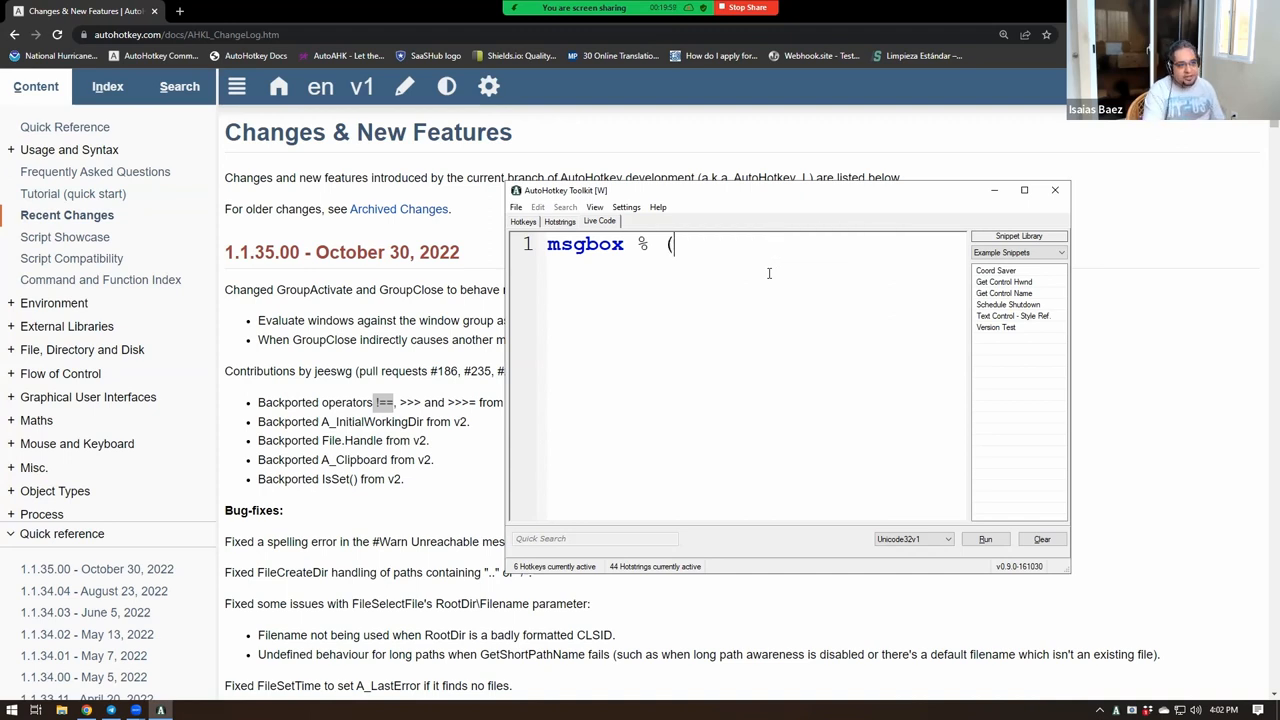
{"action": "key", "text": "ctrl+z"}
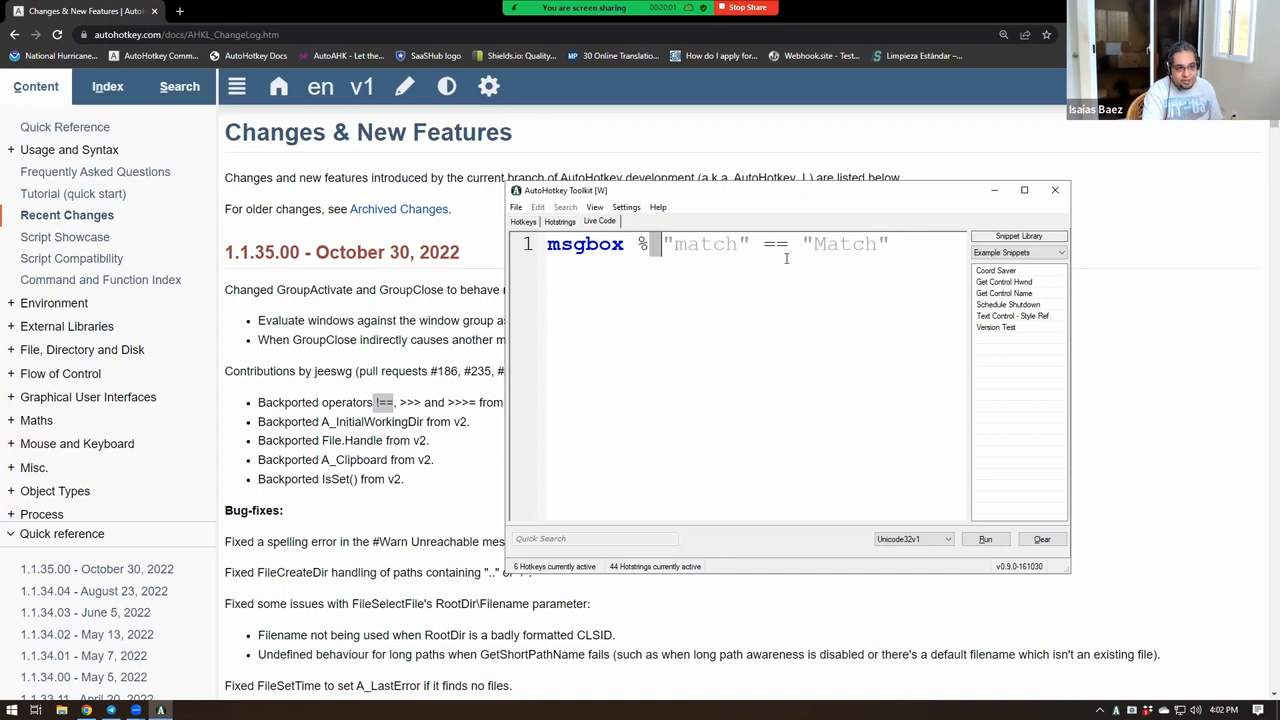
{"action": "left_click", "coordinate": [768, 243]}
{"action": "type", "text": "!"}
{"action": "left_click_drag", "start_coordinate": [778, 244], "coordinate": [800, 244]}
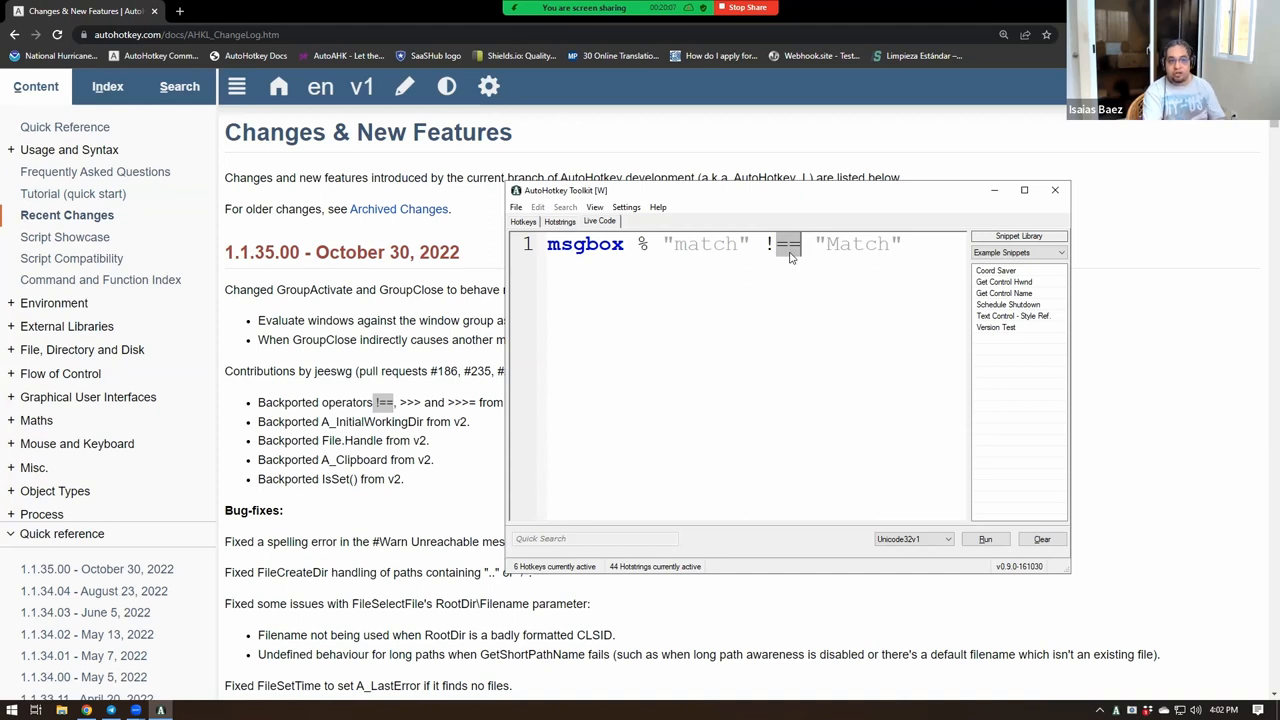
Step: Contrast "match" and "Match", then run the !== comparison, which returns 1
{"action": "double_click", "coordinate": [708, 244]}
{"action": "double_click", "coordinate": [850, 248]}
{"action": "double_click", "coordinate": [705, 246]}
{"action": "double_click", "coordinate": [840, 248]}
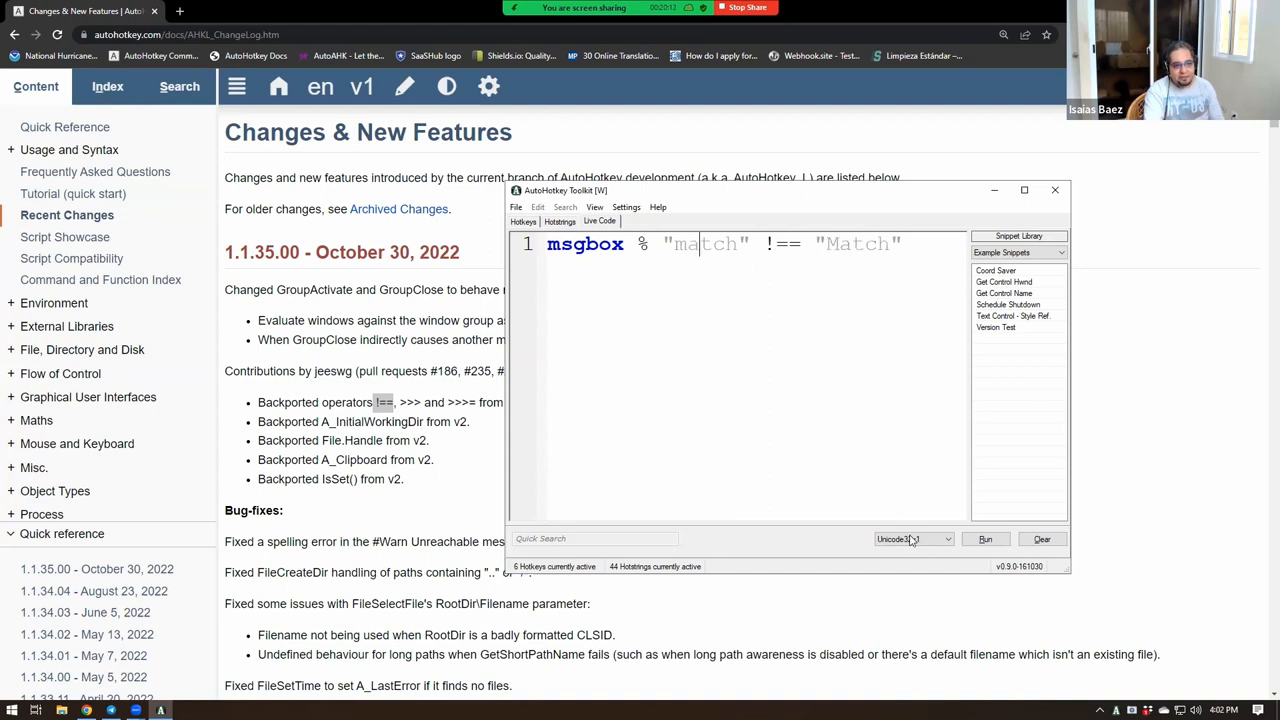
{"action": "left_click", "coordinate": [985, 539]}
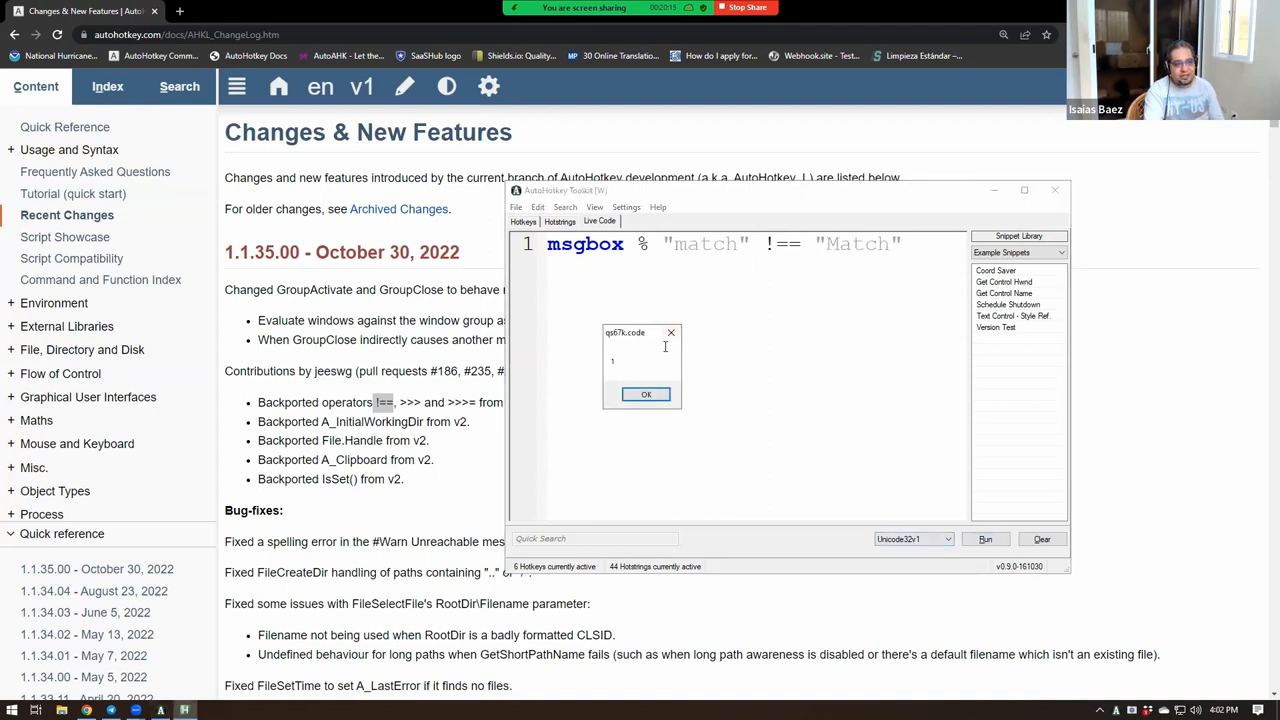
{"action": "left_click_drag", "start_coordinate": [636, 328], "coordinate": [725, 316]}
{"action": "left_click", "coordinate": [735, 376]}
Step: Point out the capital M and the !== operator, then hide the Toolkit to show the changelog
{"action": "left_click", "coordinate": [831, 244]}
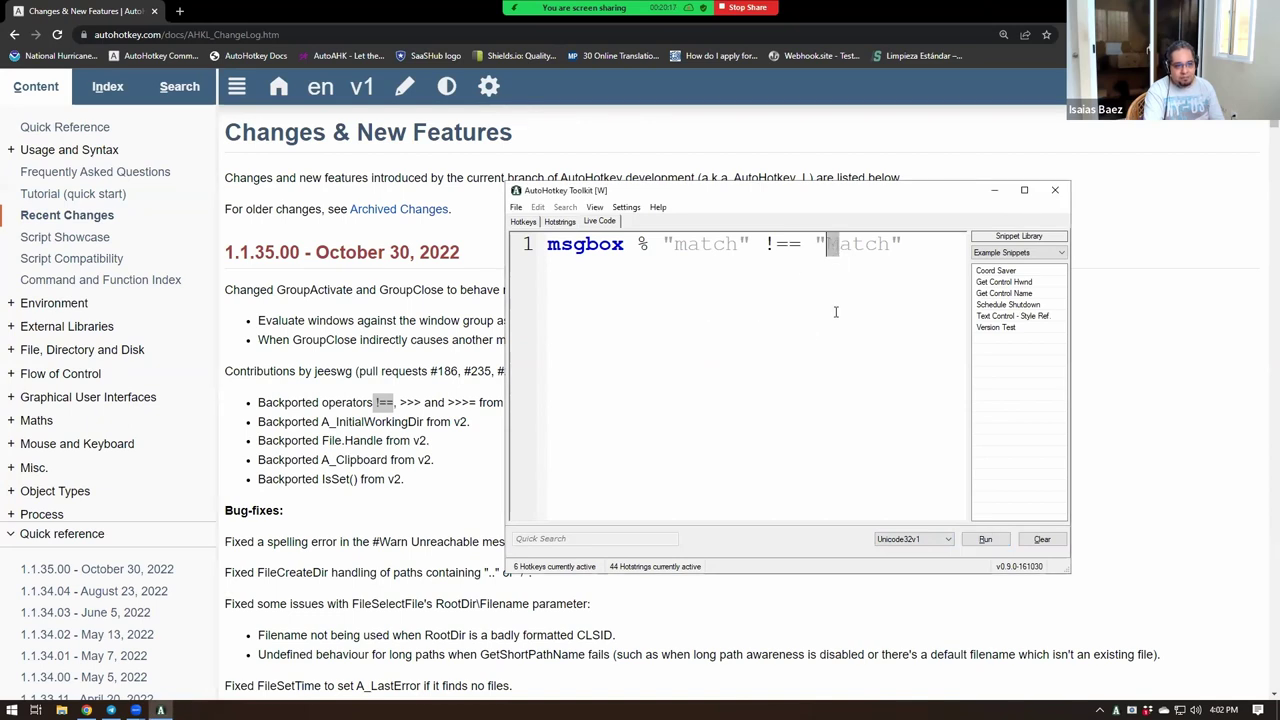
{"action": "left_click", "coordinate": [768, 243]}
{"action": "left_click_drag", "start_coordinate": [768, 243], "coordinate": [812, 243]}
{"action": "left_click", "coordinate": [826, 243]}
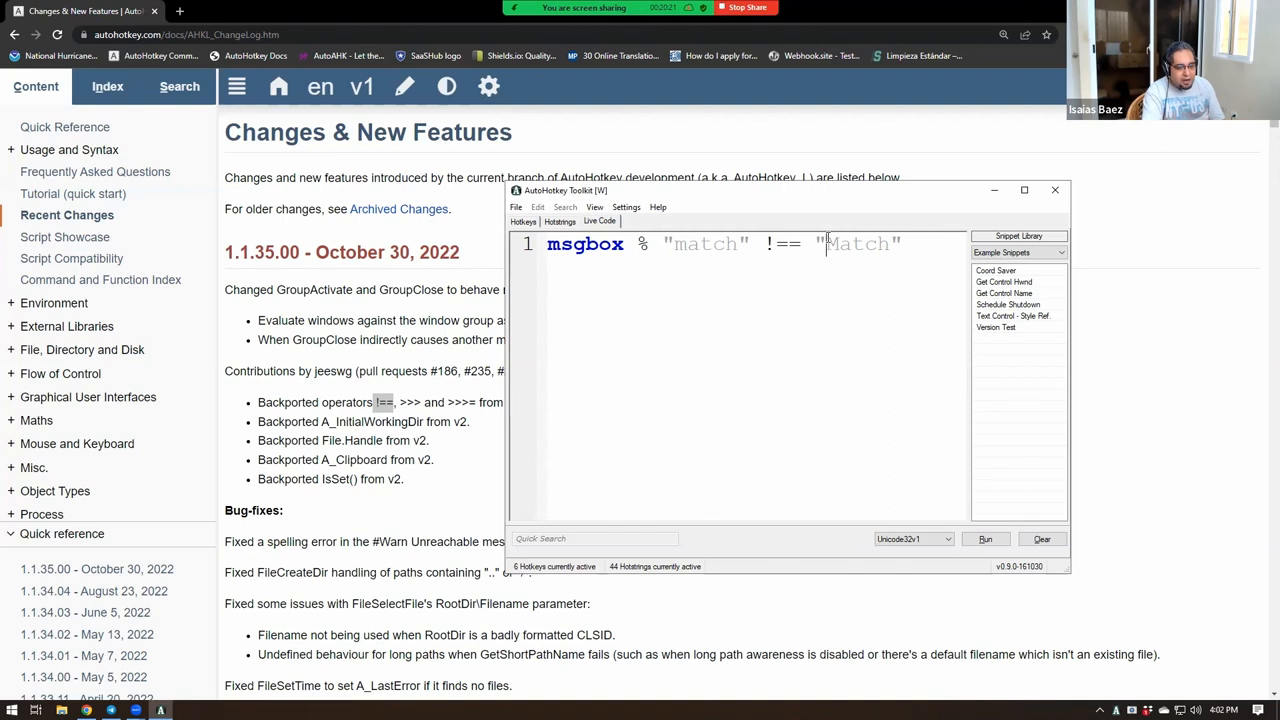
{"action": "left_click", "coordinate": [992, 195]}
{"action": "scroll", "coordinate": [410, 390], "scroll_direction": "down", "scroll_amount": 2}
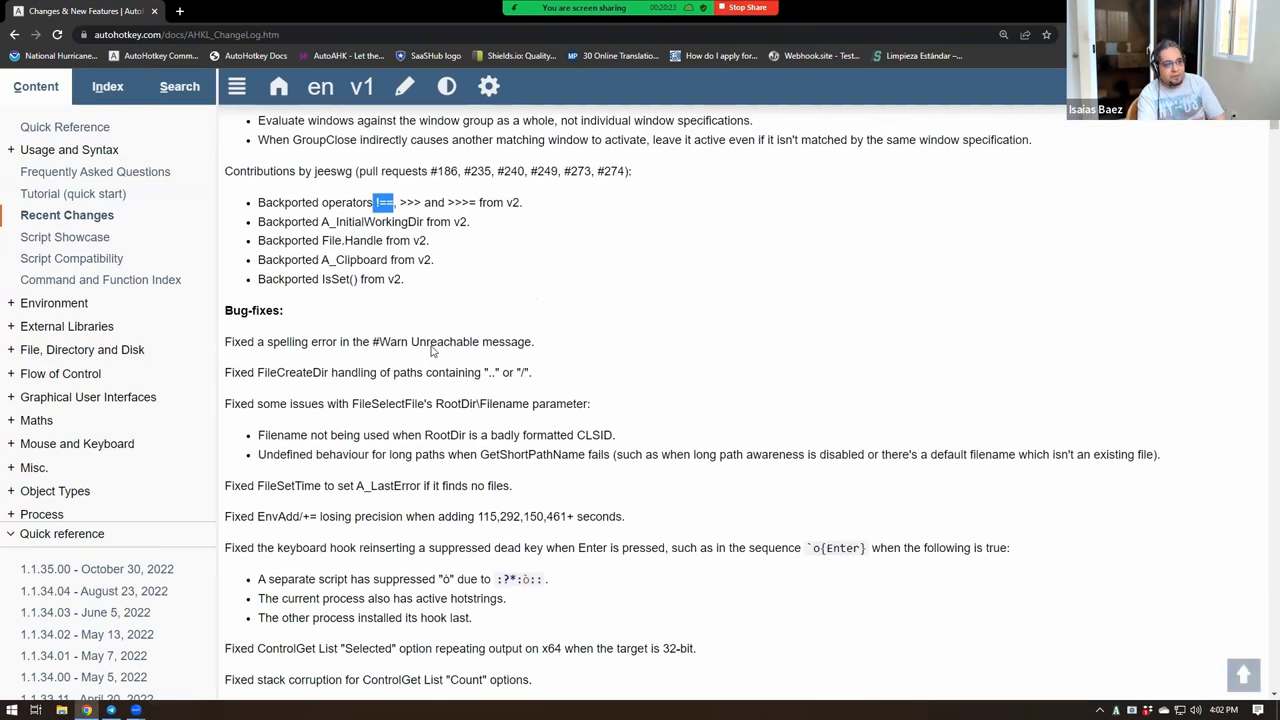
{"action": "scroll", "coordinate": [414, 272], "scroll_direction": "up", "scroll_amount": 2}
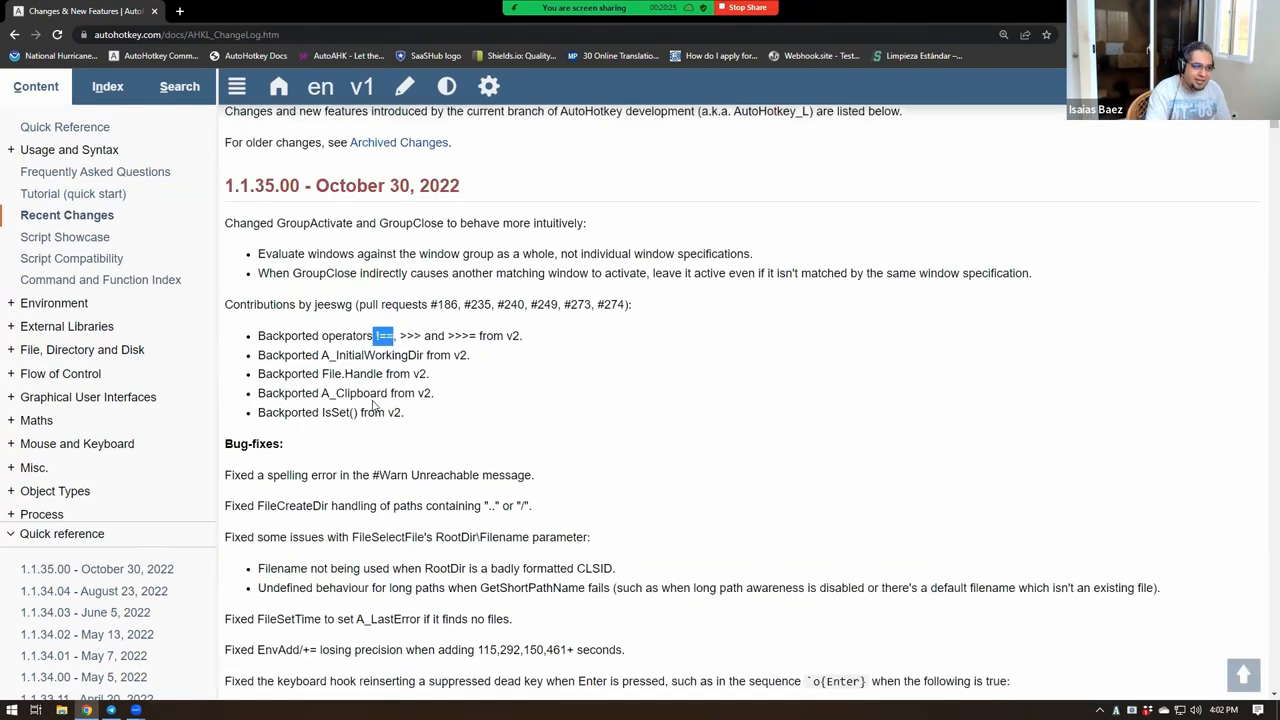
Step: Select A_Clipboard in the changelog, restore the Toolkit and rewrite the line as msgbox % clipboard " " A_Clipboard
{"action": "double_click", "coordinate": [354, 393]}
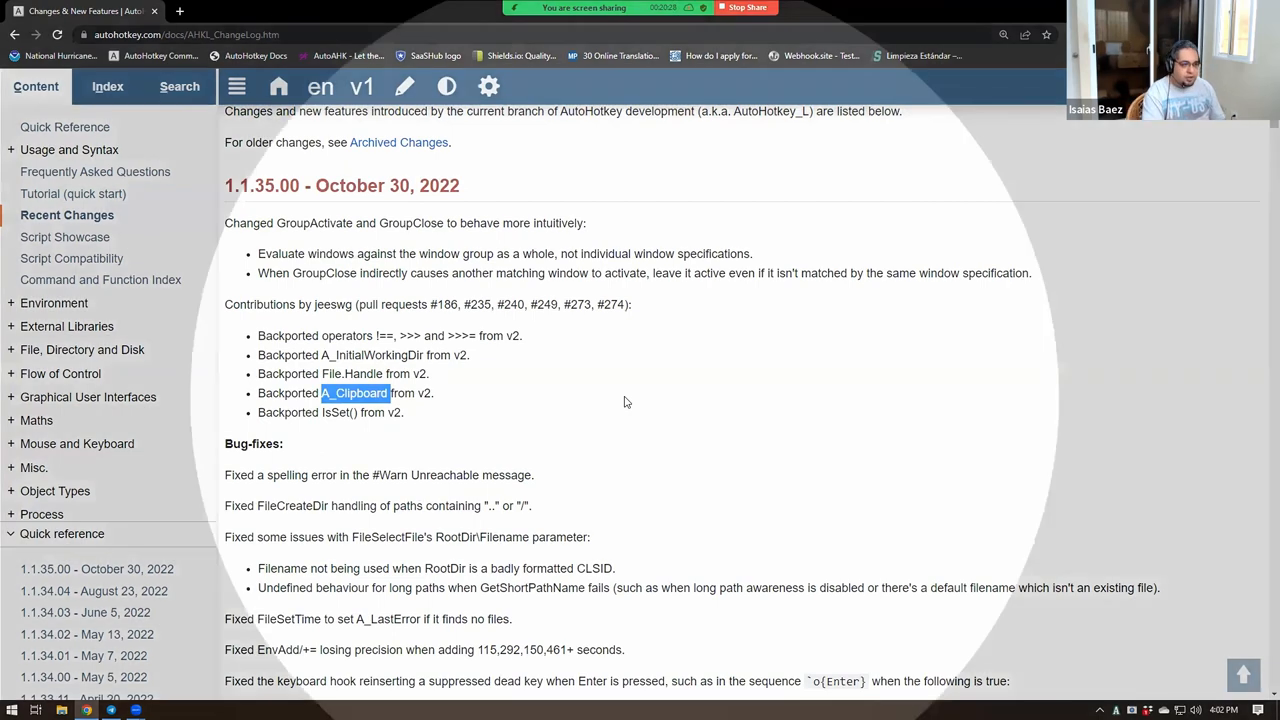
{"action": "key", "text": "super+w"}
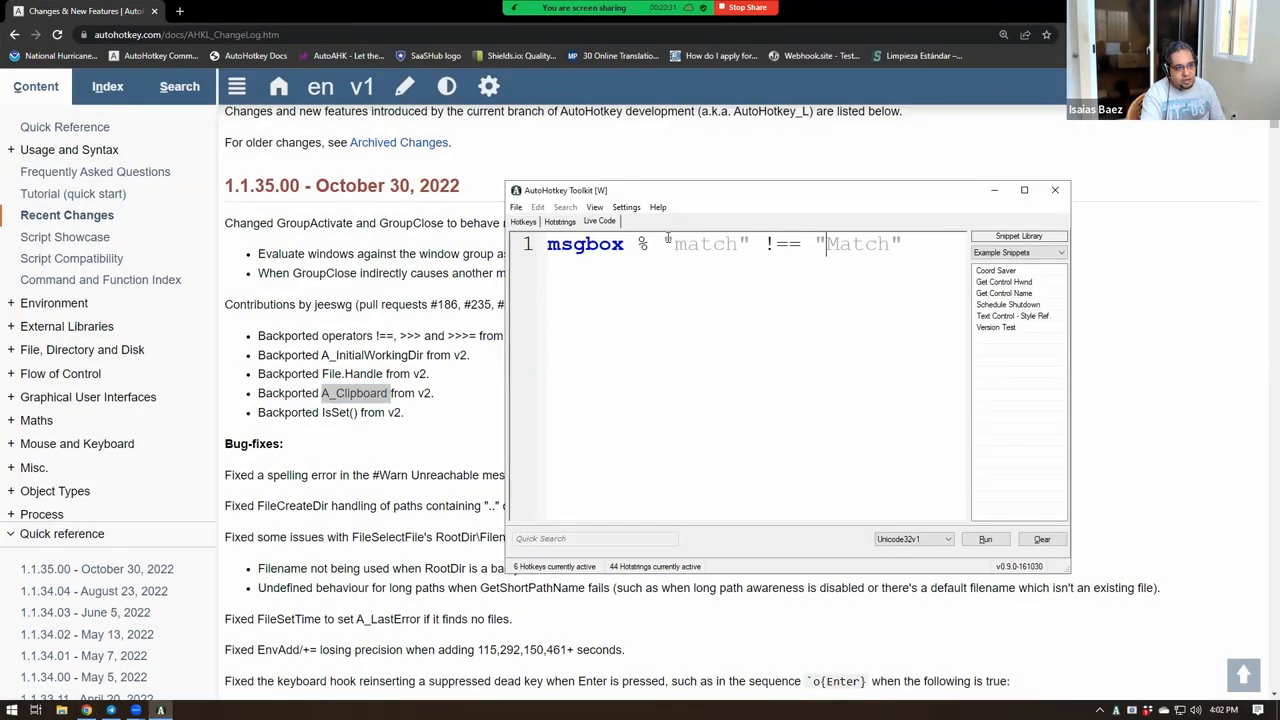
{"action": "left_click_drag", "start_coordinate": [664, 244], "coordinate": [905, 250]}
{"action": "type", "text": "clip"}
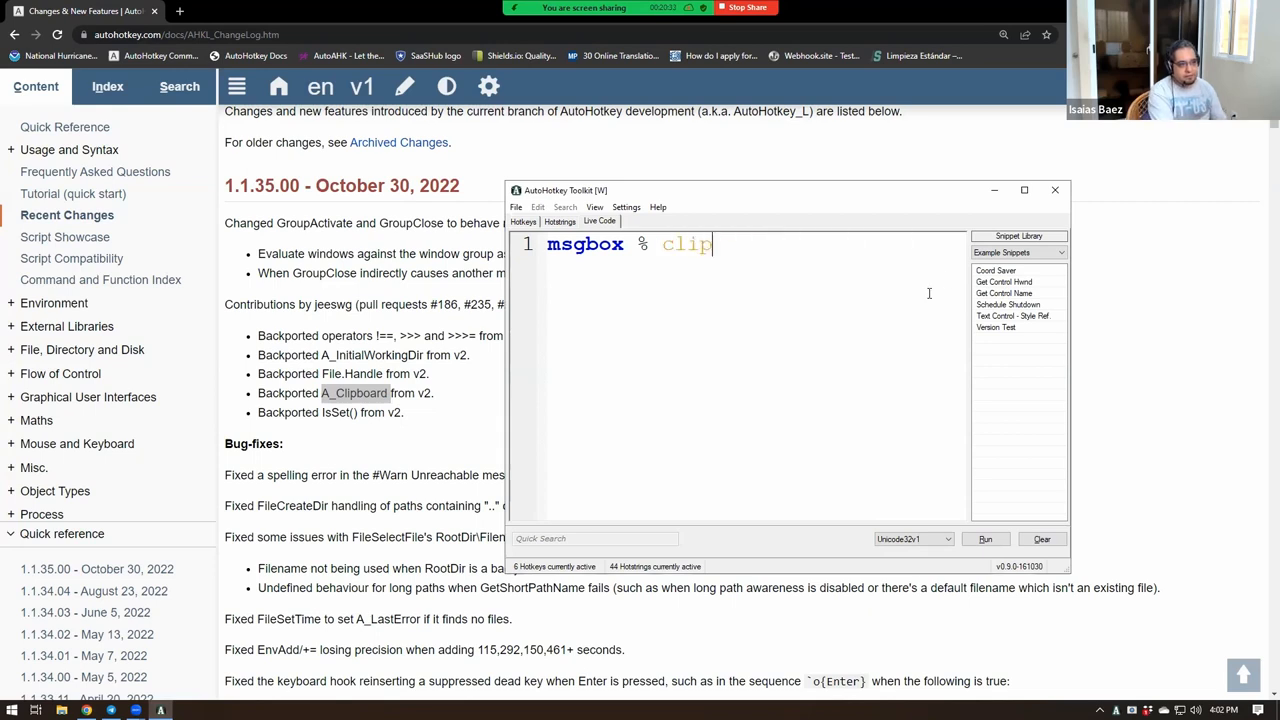
{"action": "type", "text": "board \" \""}
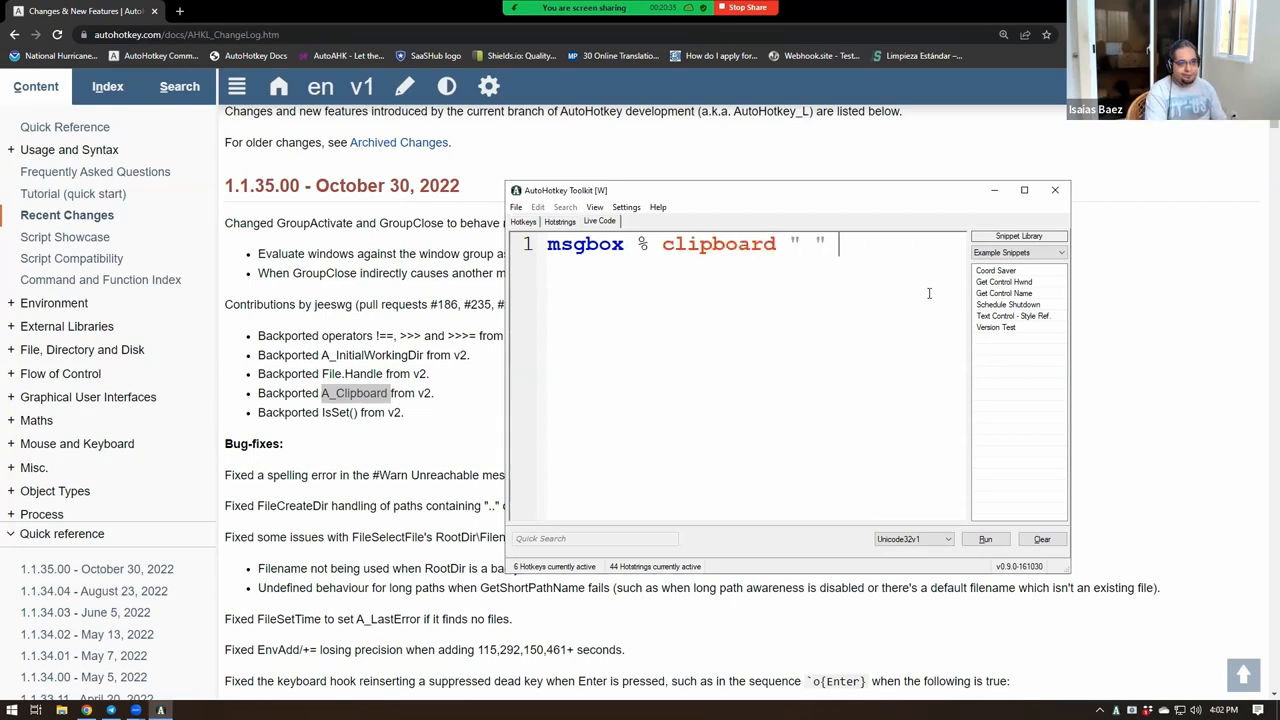
{"action": "key", "text": "Return"}
{"action": "type", "text": "A_Clipboard"}
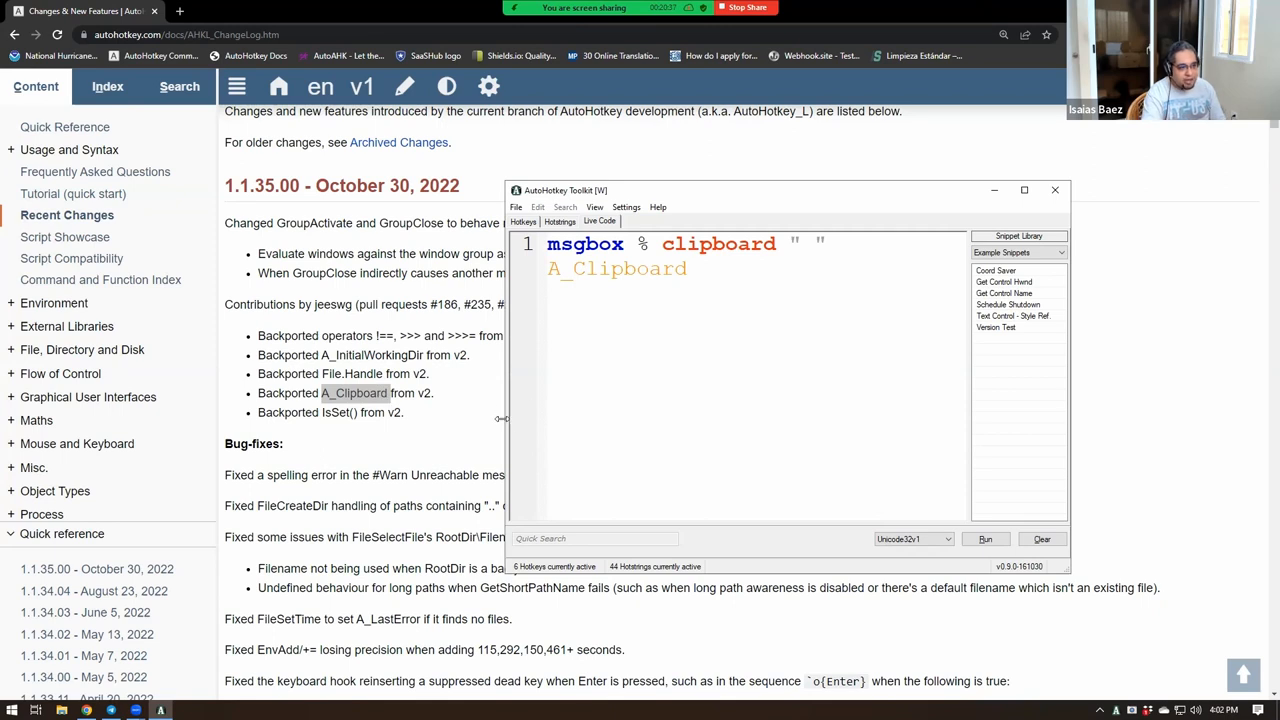
{"action": "left_click_drag", "start_coordinate": [503, 418], "coordinate": [365, 418]}
Step: Add clipboard := "test" above the msgbox line and run it, showing "test test"
{"action": "double_click", "coordinate": [585, 246]}
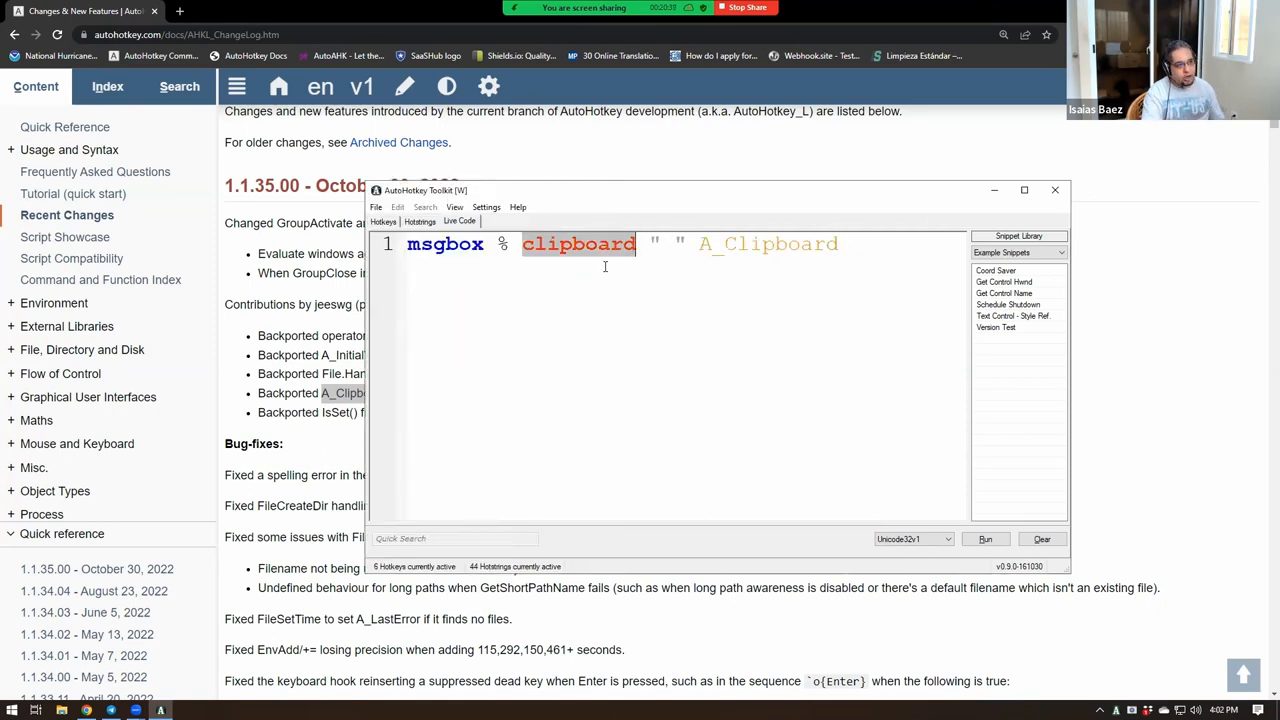
{"action": "key", "text": "Home"}
{"action": "key", "text": "Return"}
{"action": "key", "text": "Up"}
{"action": "type", "text": "clipboard := "}
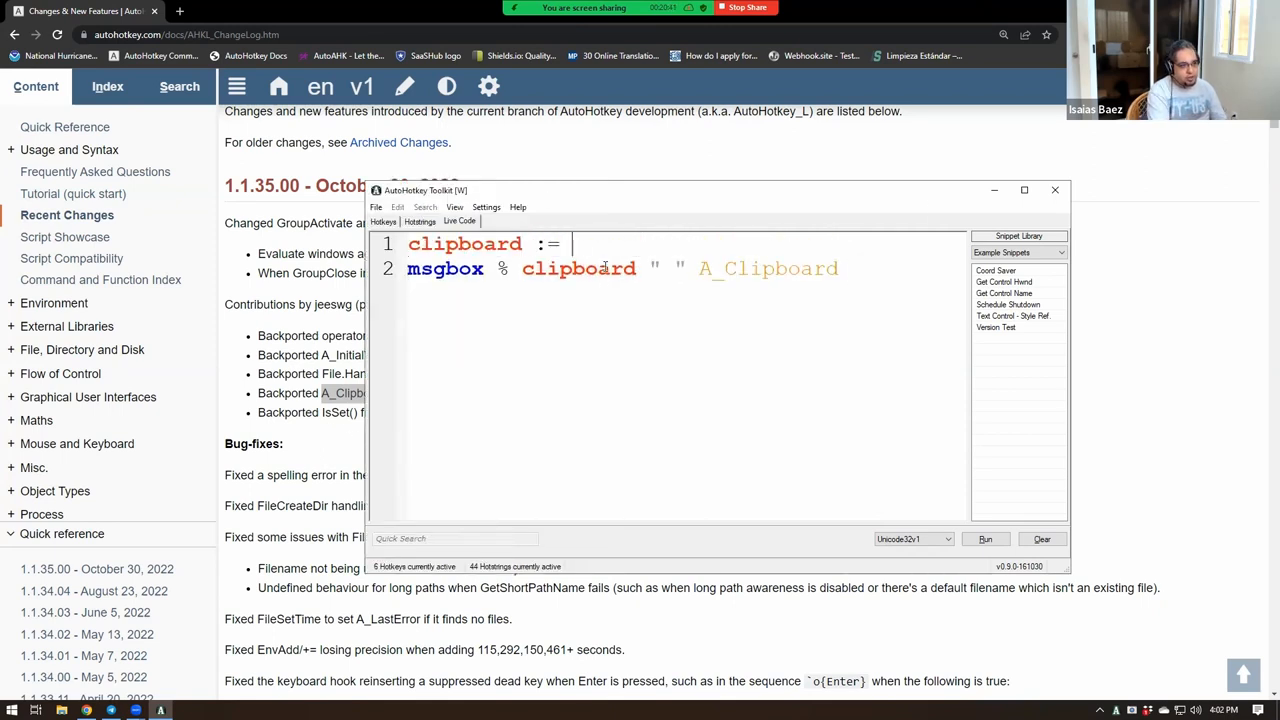
{"action": "type", "text": "\"test\""}
{"action": "key", "text": "Return"}
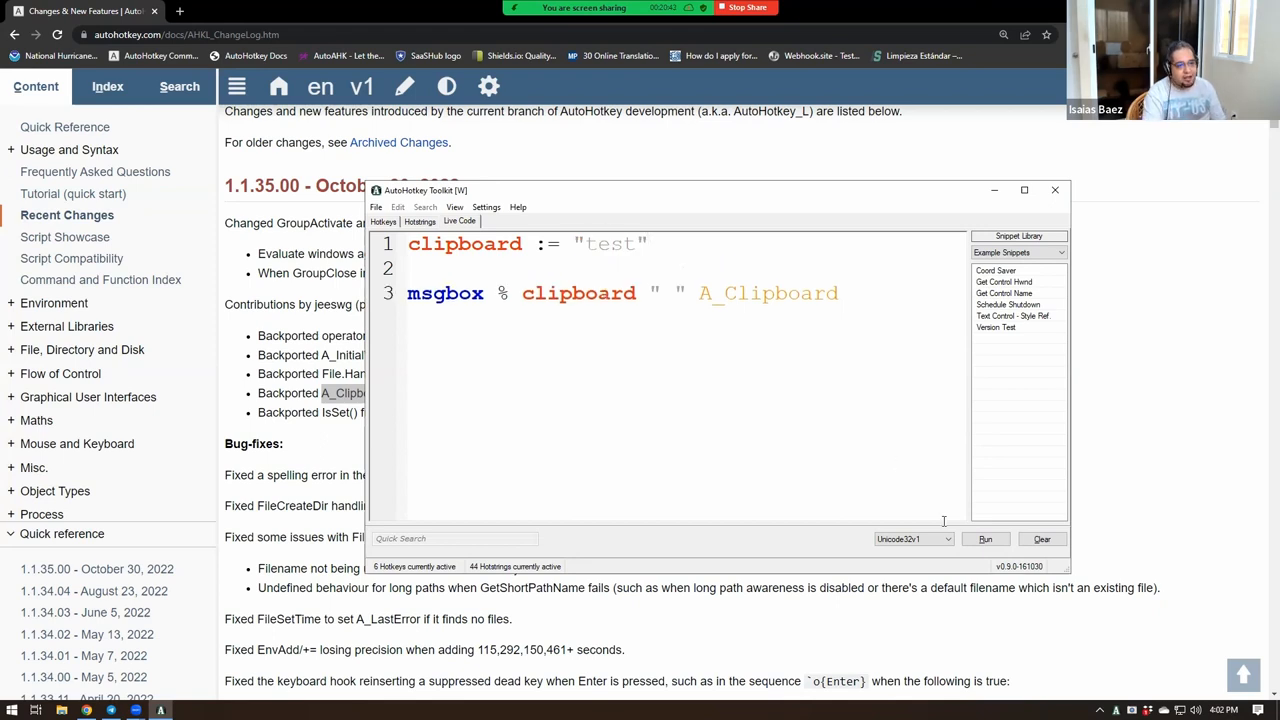
{"action": "left_click", "coordinate": [985, 539]}
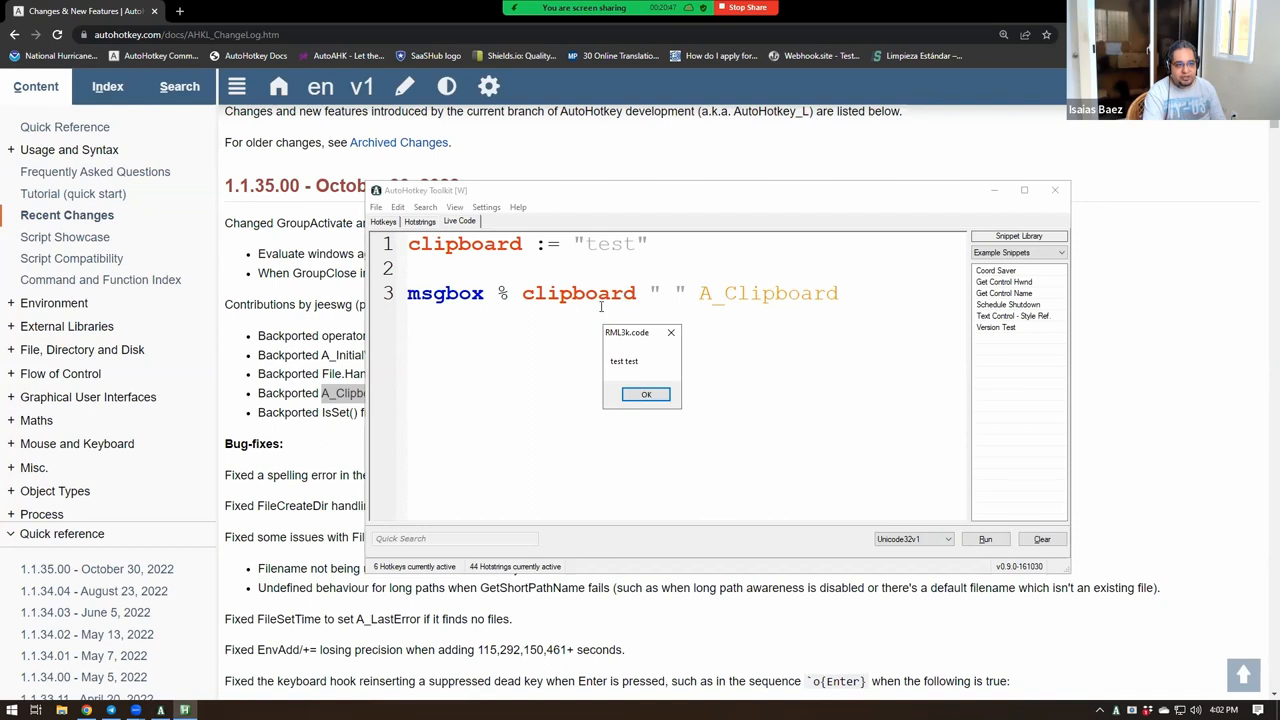
{"action": "left_click", "coordinate": [646, 394]}
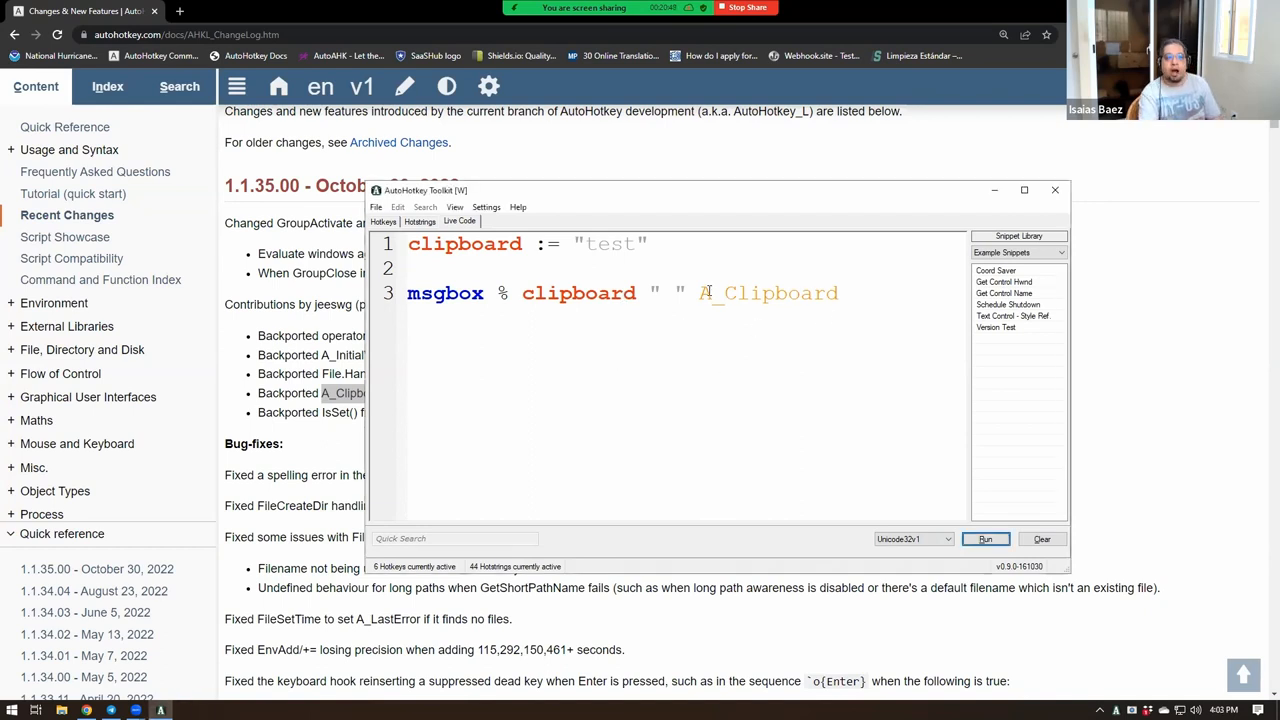
Step: Highlight A_Clipboard and the plain clipboard variable in turn while comparing them
{"action": "left_click_drag", "start_coordinate": [700, 293], "coordinate": [854, 292]}
{"action": "left_click", "coordinate": [850, 293]}
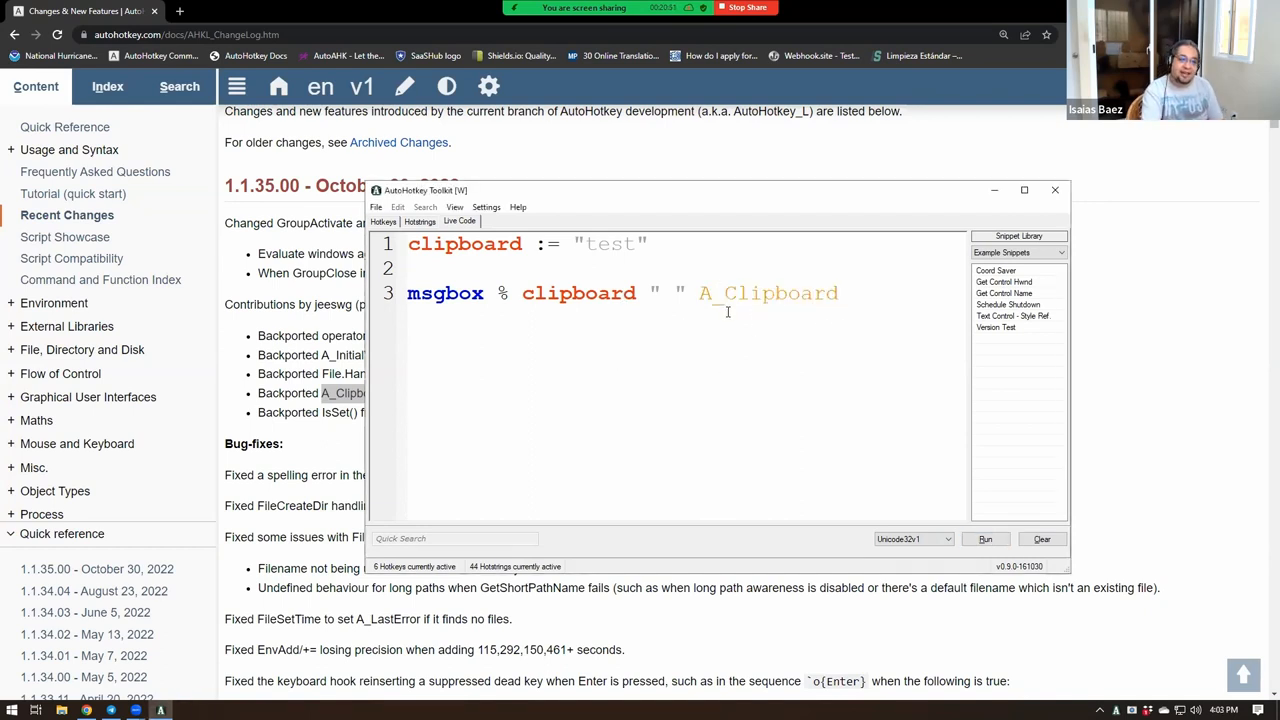
{"action": "left_click_drag", "start_coordinate": [650, 293], "coordinate": [522, 293]}
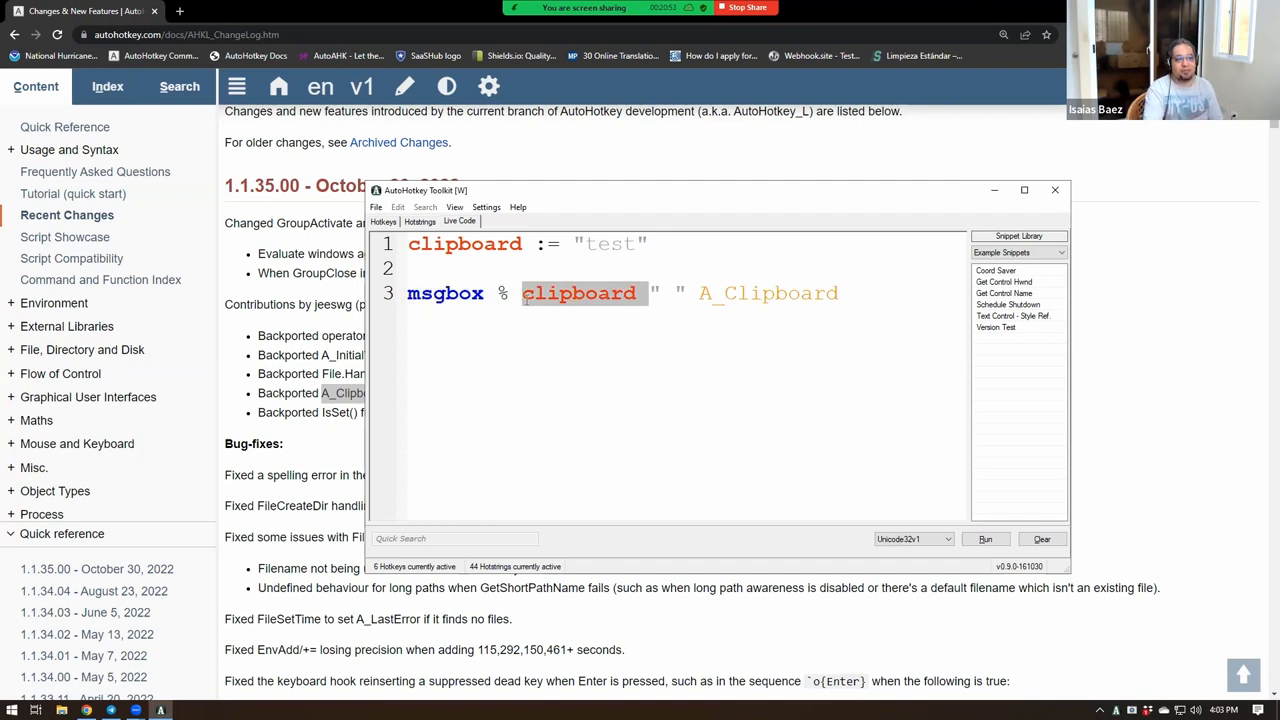
{"action": "left_click", "coordinate": [710, 300]}
{"action": "left_click_drag", "start_coordinate": [700, 293], "coordinate": [726, 293]}
{"action": "left_click_drag", "start_coordinate": [850, 293], "coordinate": [742, 300]}
{"action": "left_click", "coordinate": [742, 300]}
{"action": "double_click", "coordinate": [760, 293]}
{"action": "left_click", "coordinate": [722, 296]}
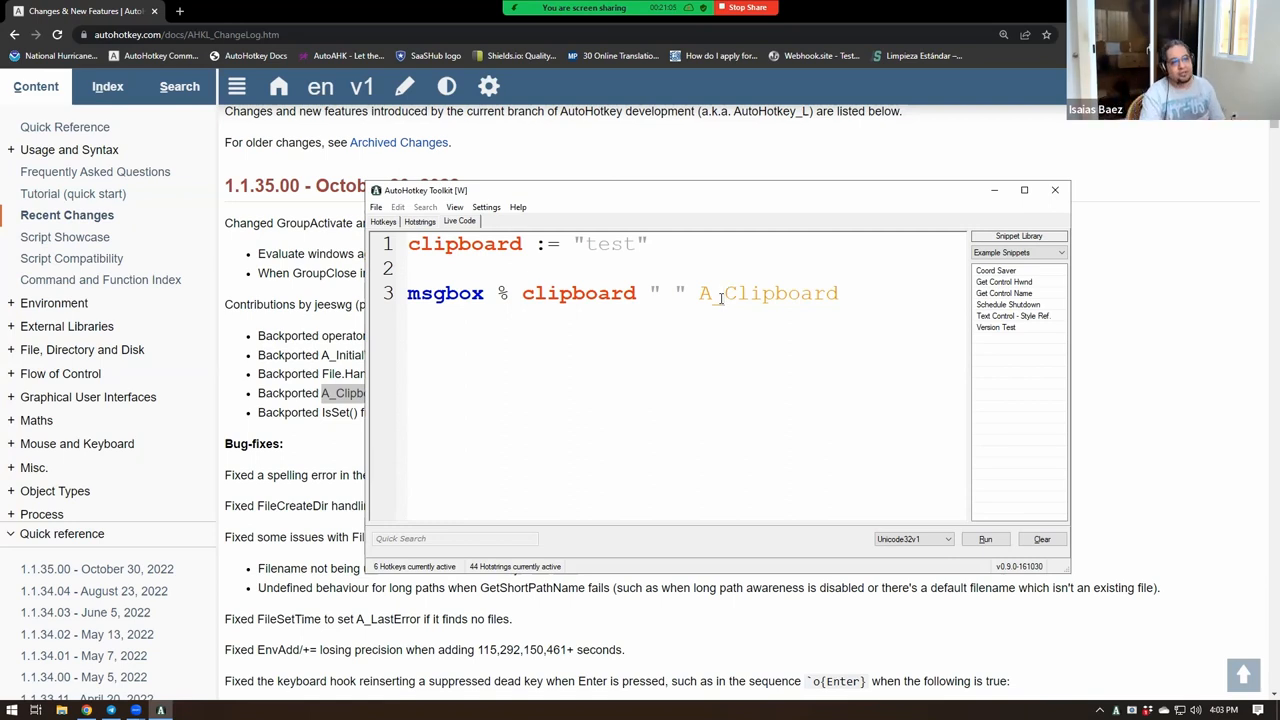
Step: Highlight the A_ prefix and the whole A_Clipboard variable repeatedly while explaining built-in variables
{"action": "left_click_drag", "start_coordinate": [700, 293], "coordinate": [724, 293]}
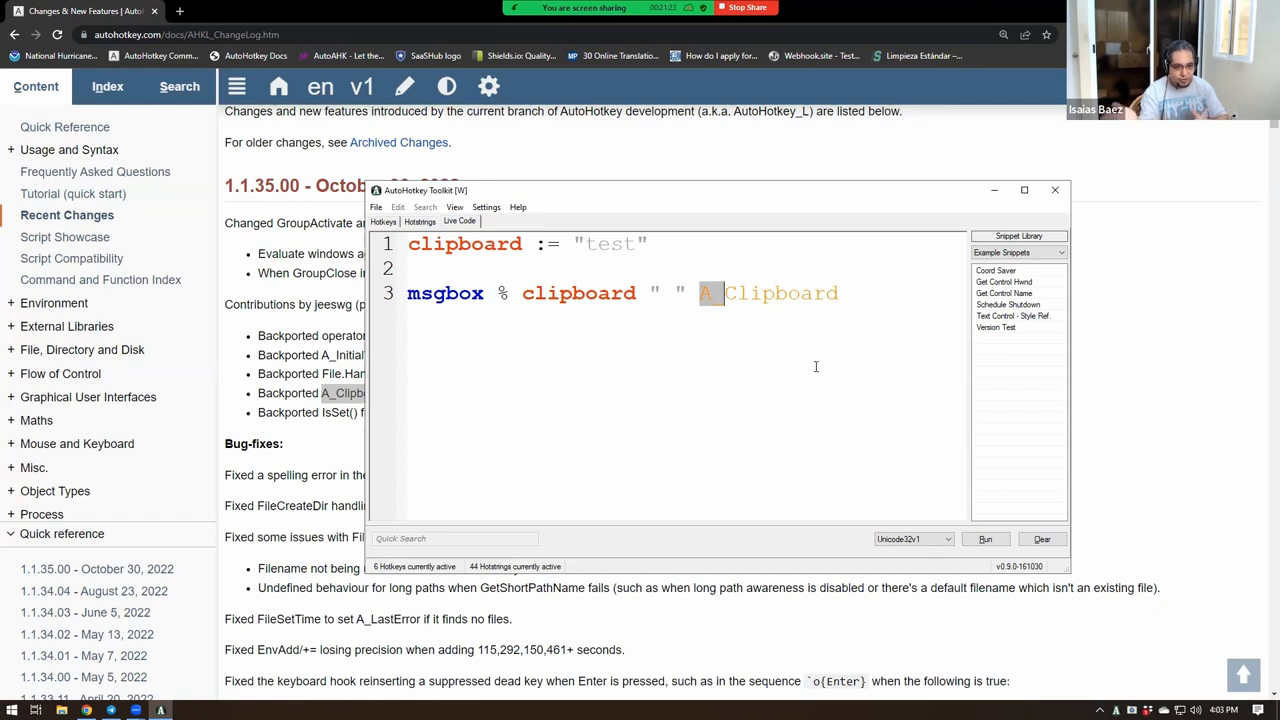
{"action": "left_click_drag", "start_coordinate": [699, 293], "coordinate": [724, 293]}
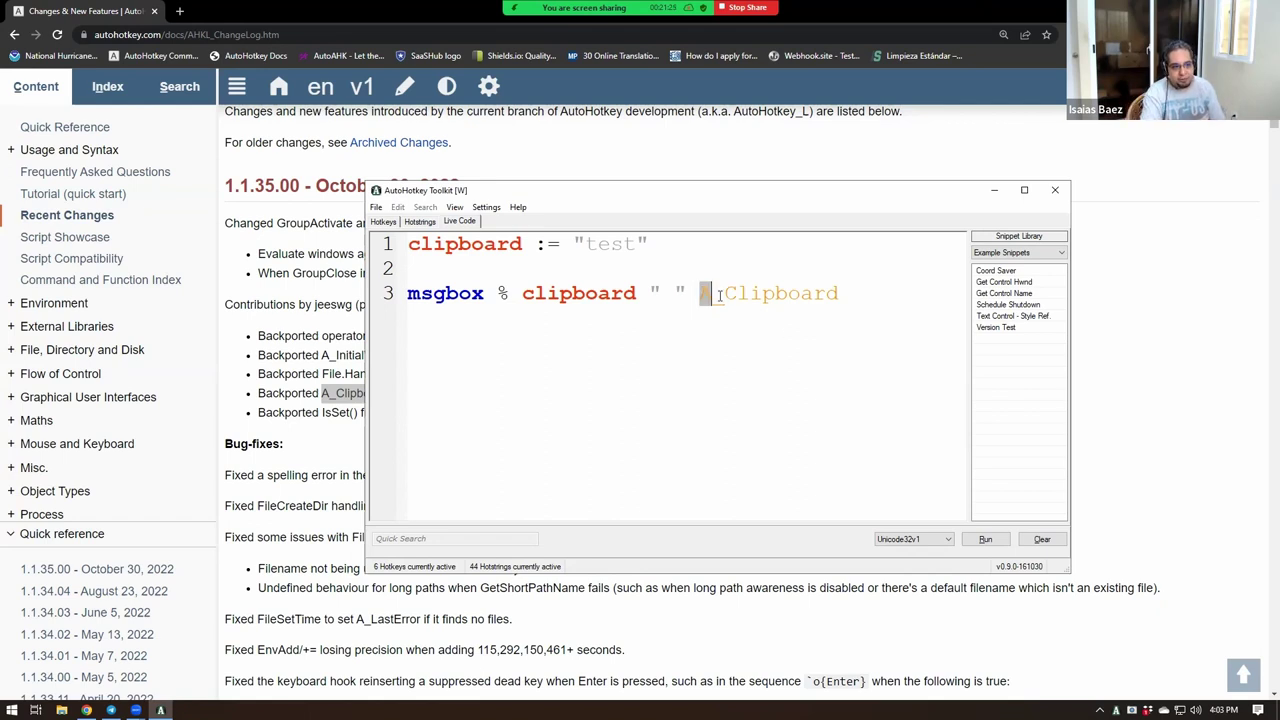
{"action": "left_click", "coordinate": [817, 338]}
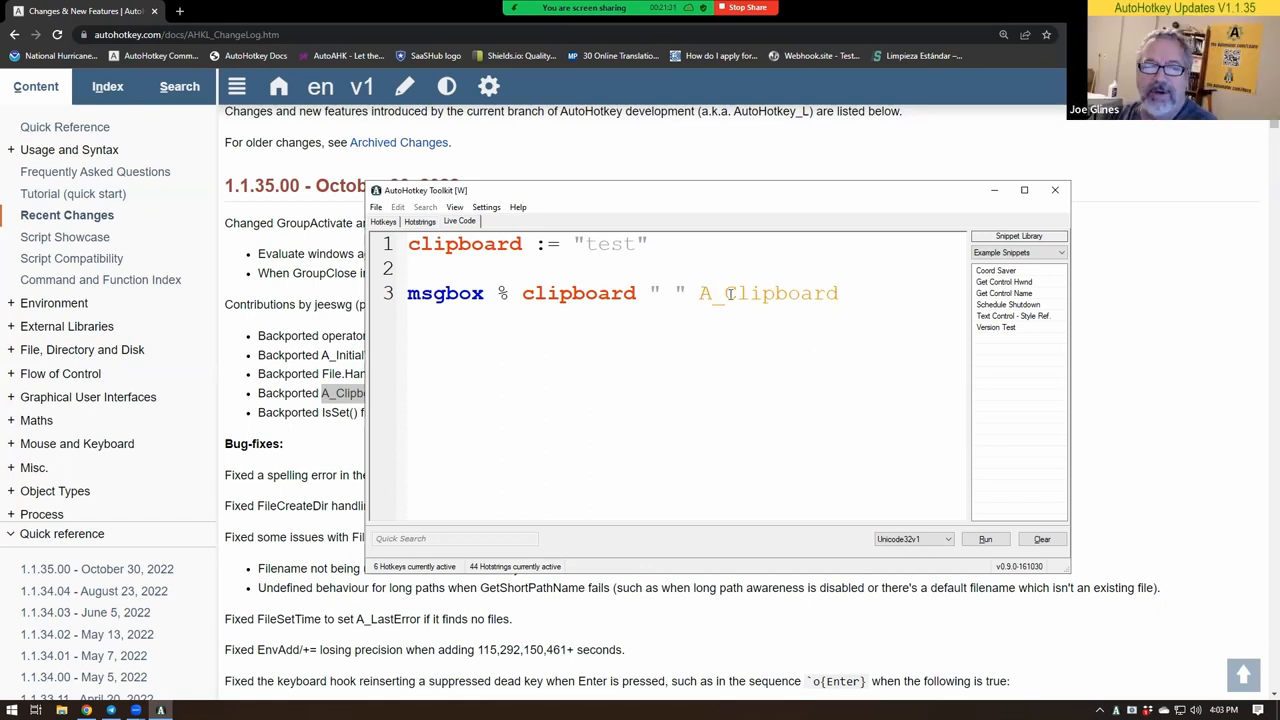
{"action": "left_click_drag", "start_coordinate": [699, 293], "coordinate": [724, 293]}
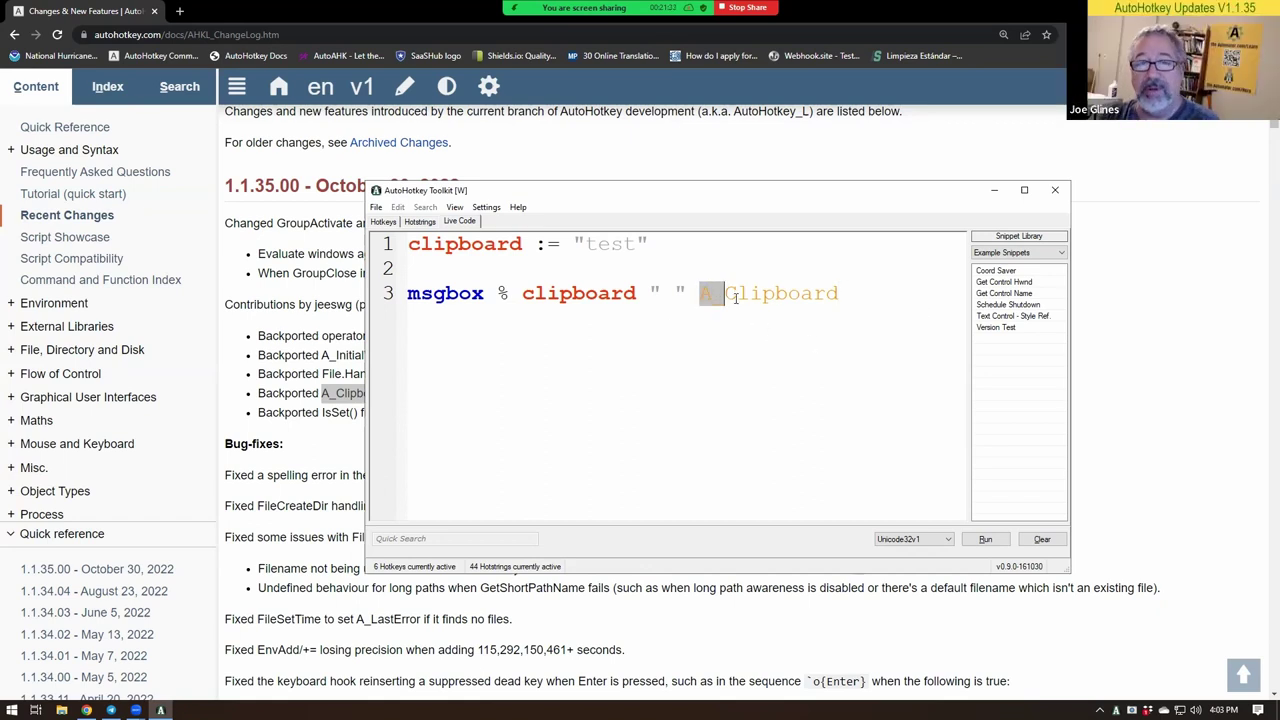
{"action": "left_click", "coordinate": [886, 289]}
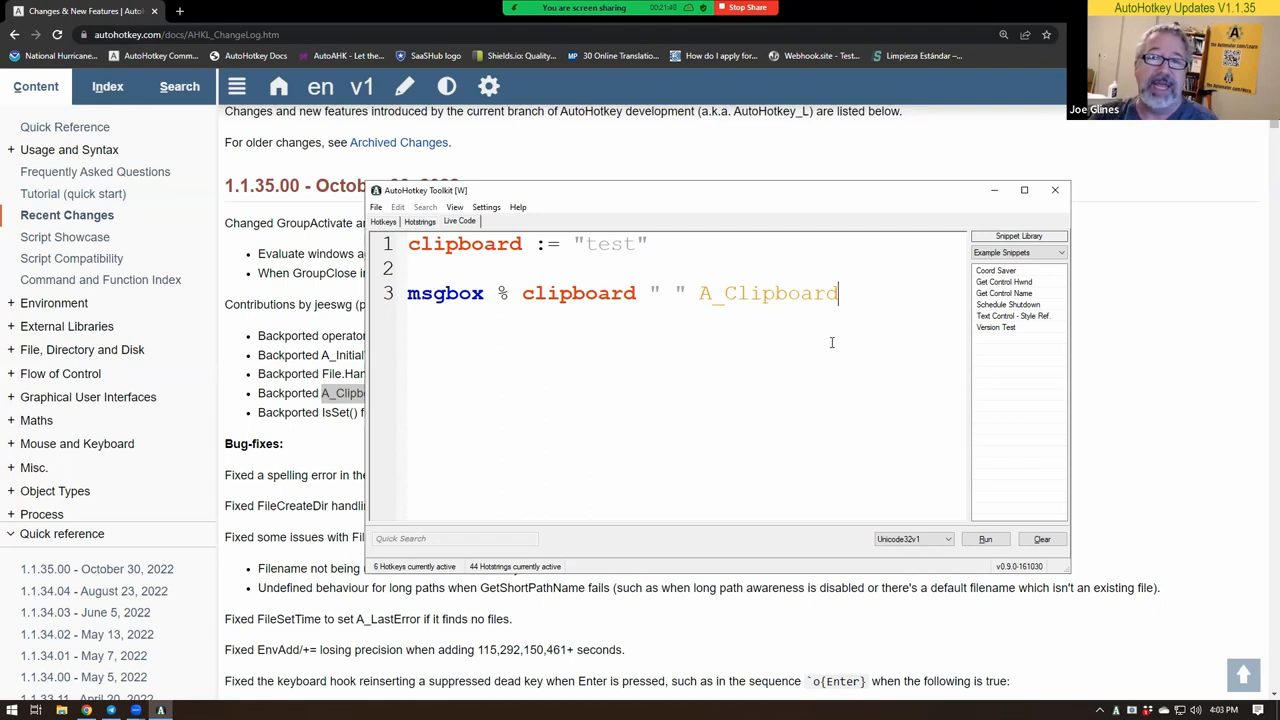
{"action": "left_click_drag", "start_coordinate": [700, 293], "coordinate": [845, 293]}
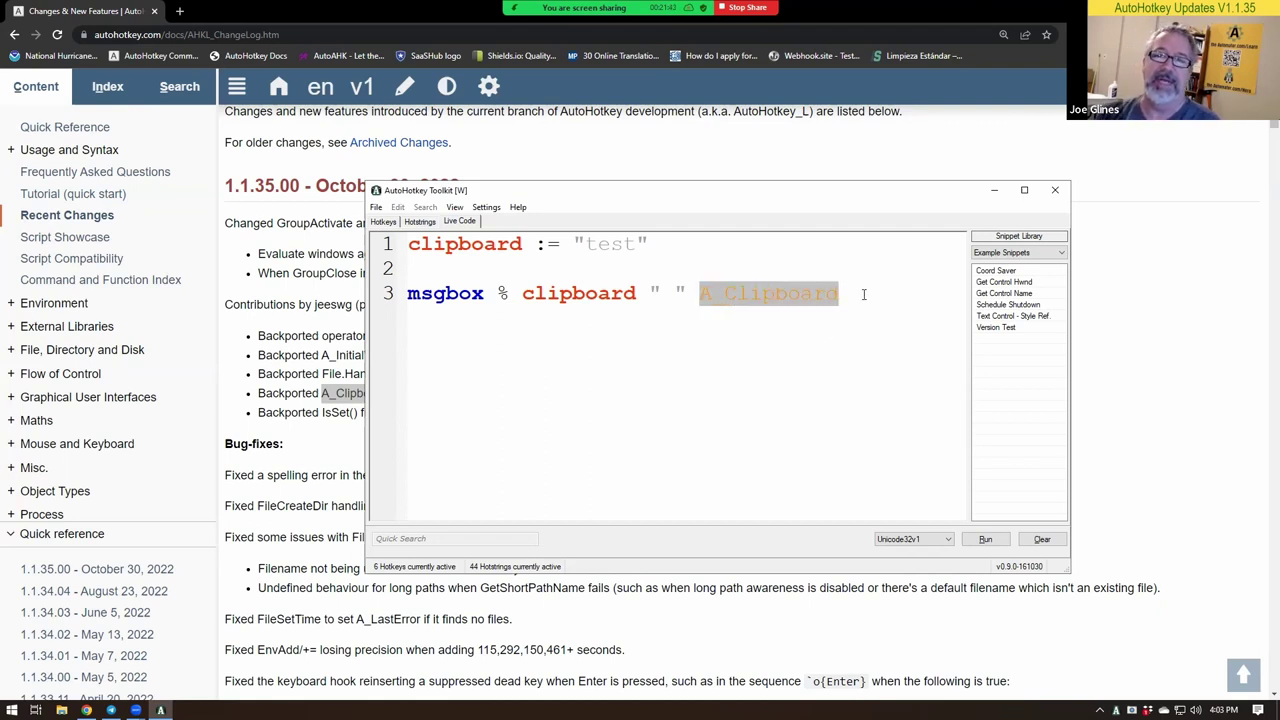
{"action": "left_click", "coordinate": [815, 363]}
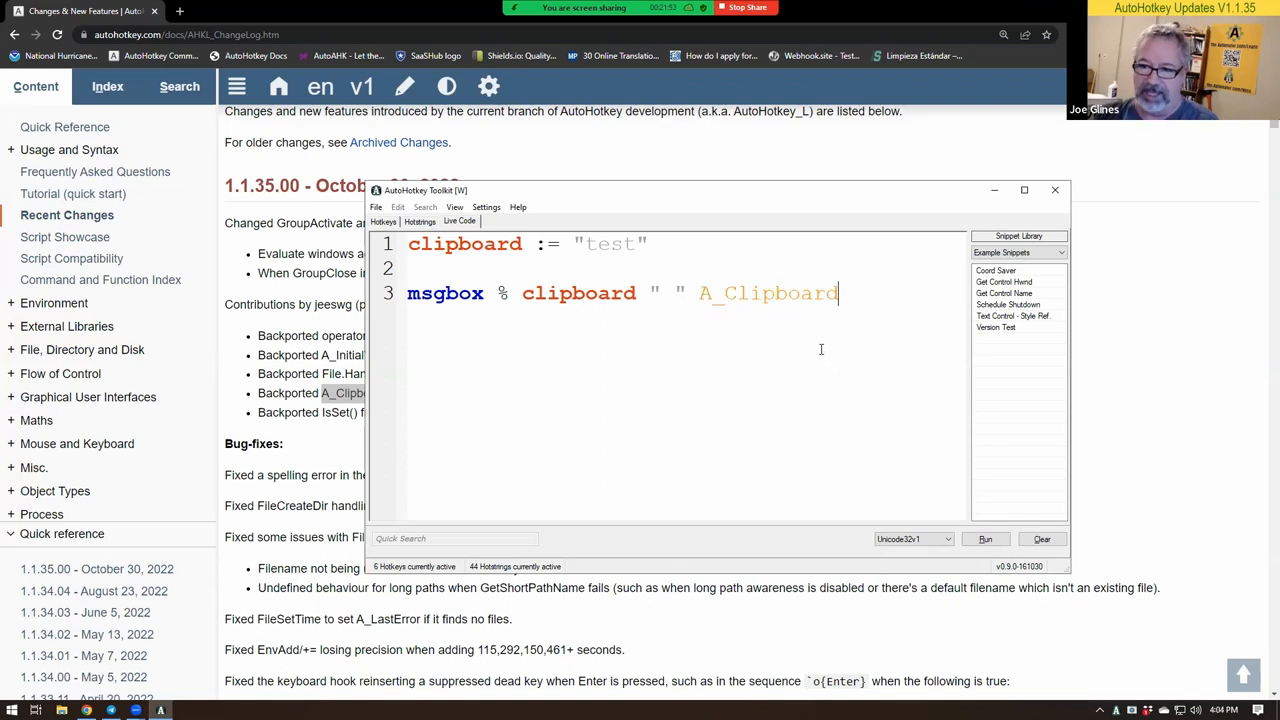
{"action": "left_click_drag", "start_coordinate": [698, 293], "coordinate": [842, 293]}
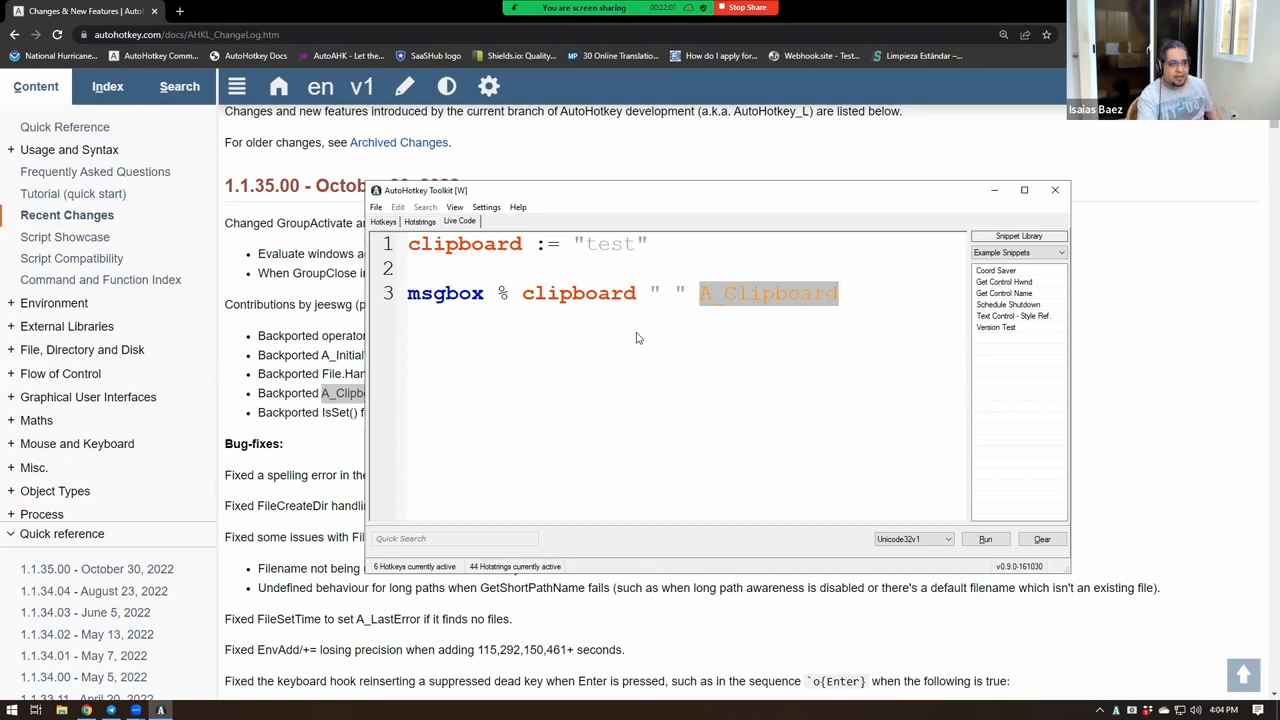
{"action": "left_click", "coordinate": [716, 293]}
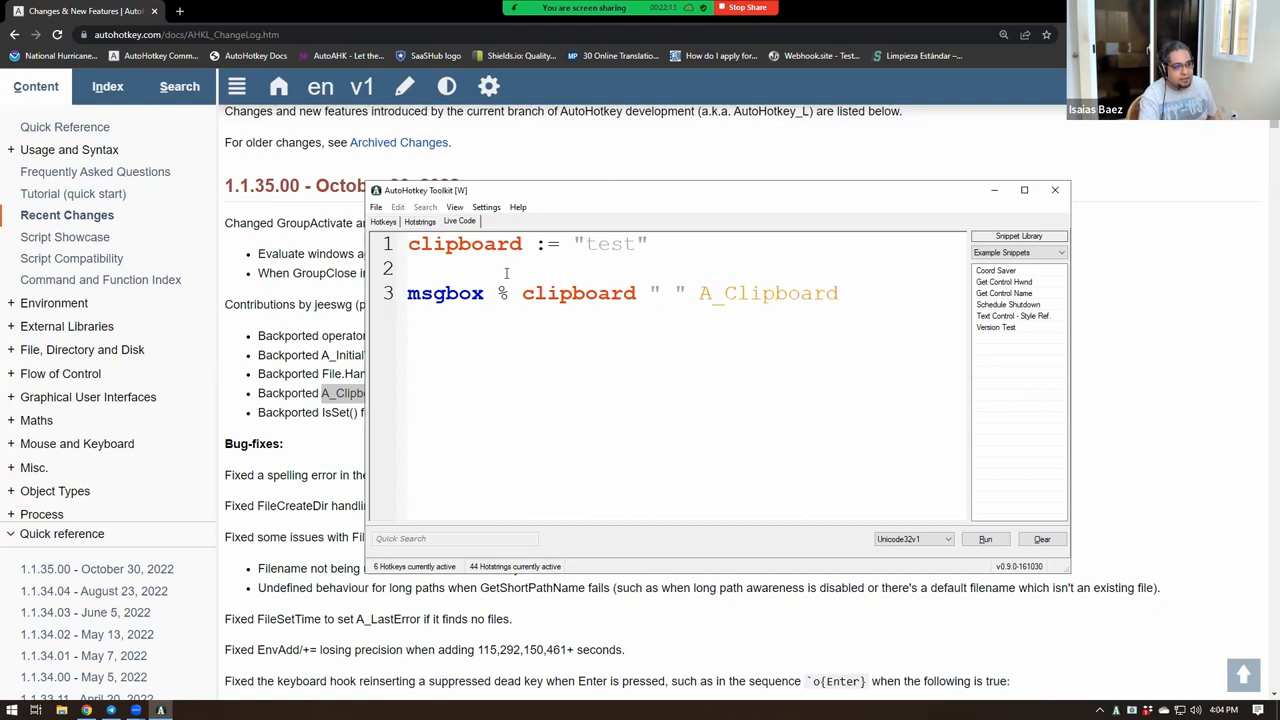
Step: Hide the Toolkit and select A_InitialWorkingDir in the changelog
{"action": "key", "text": "Escape"}
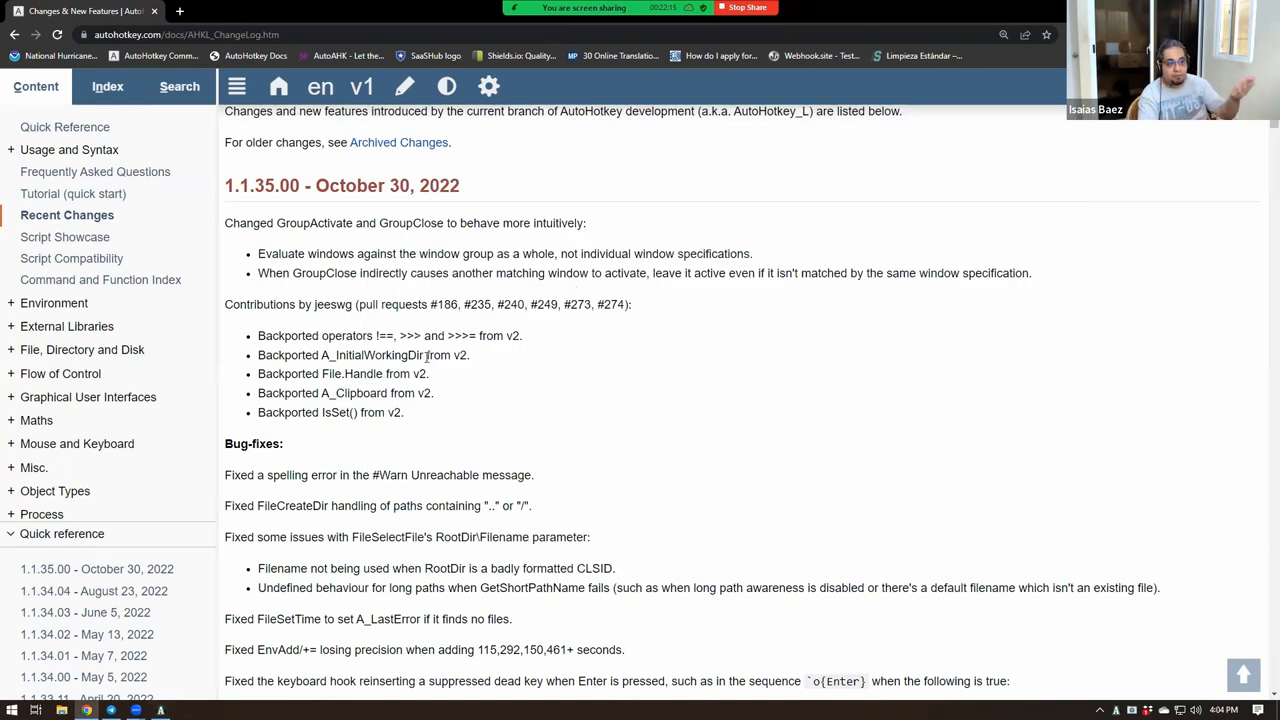
{"action": "double_click", "coordinate": [341, 354]}
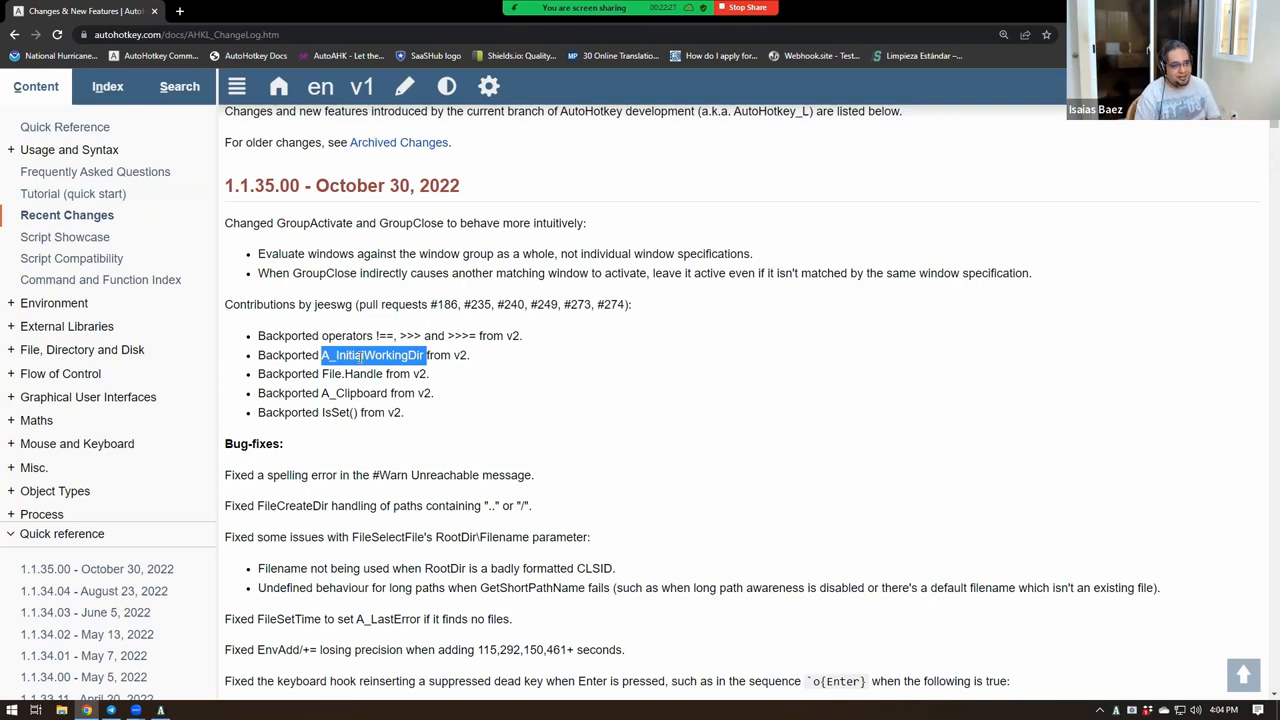
Step: Replace the whole clipboard demo with the single line setworkingdir c:\path
{"action": "key", "text": "alt+Tab"}
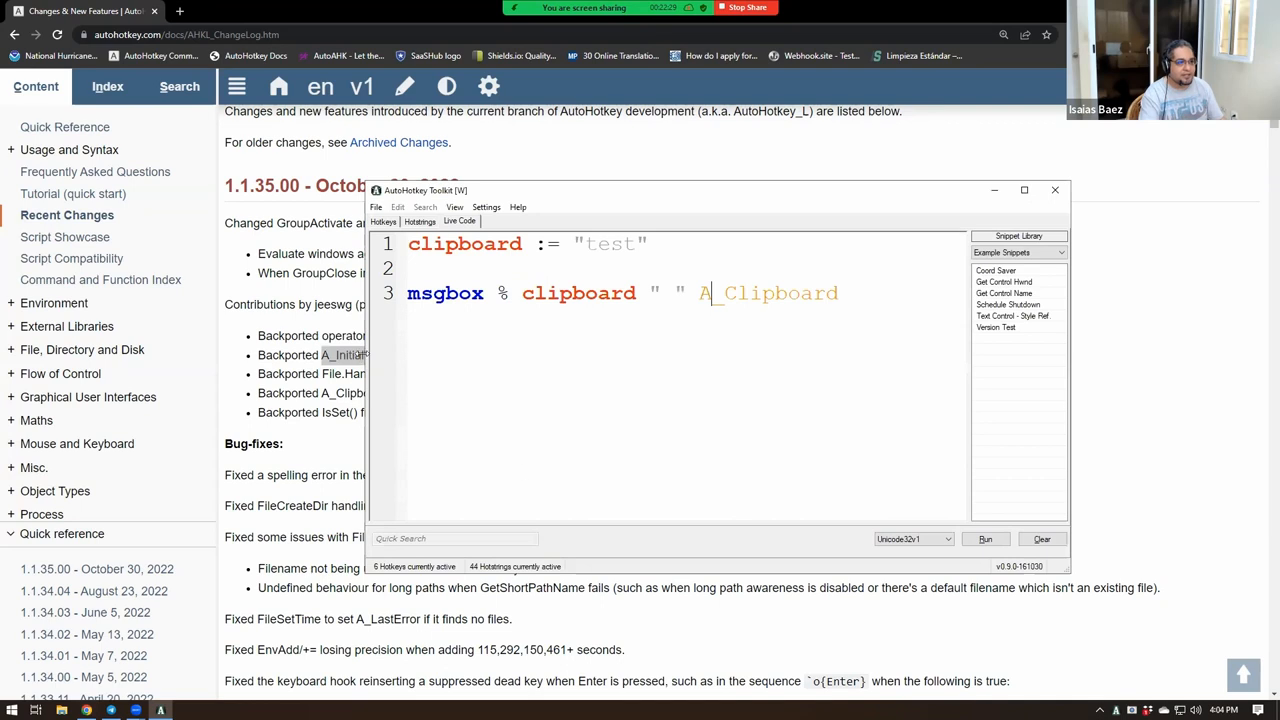
{"action": "left_click", "coordinate": [673, 414]}
{"action": "key", "text": "ctrl+a"}
{"action": "type", "text": "setworkingdir "}
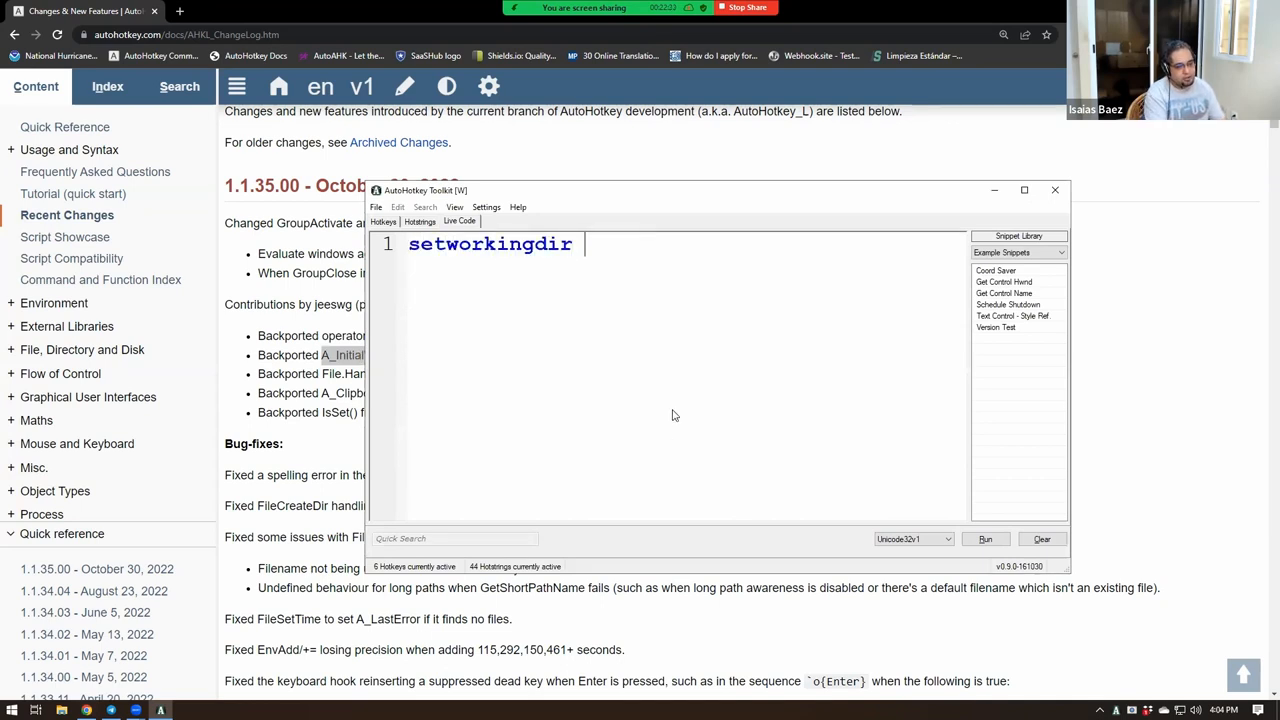
{"action": "type", "text": "\""}
{"action": "key", "text": "BackSpace"}
{"action": "type", "text": "c:\\path"}
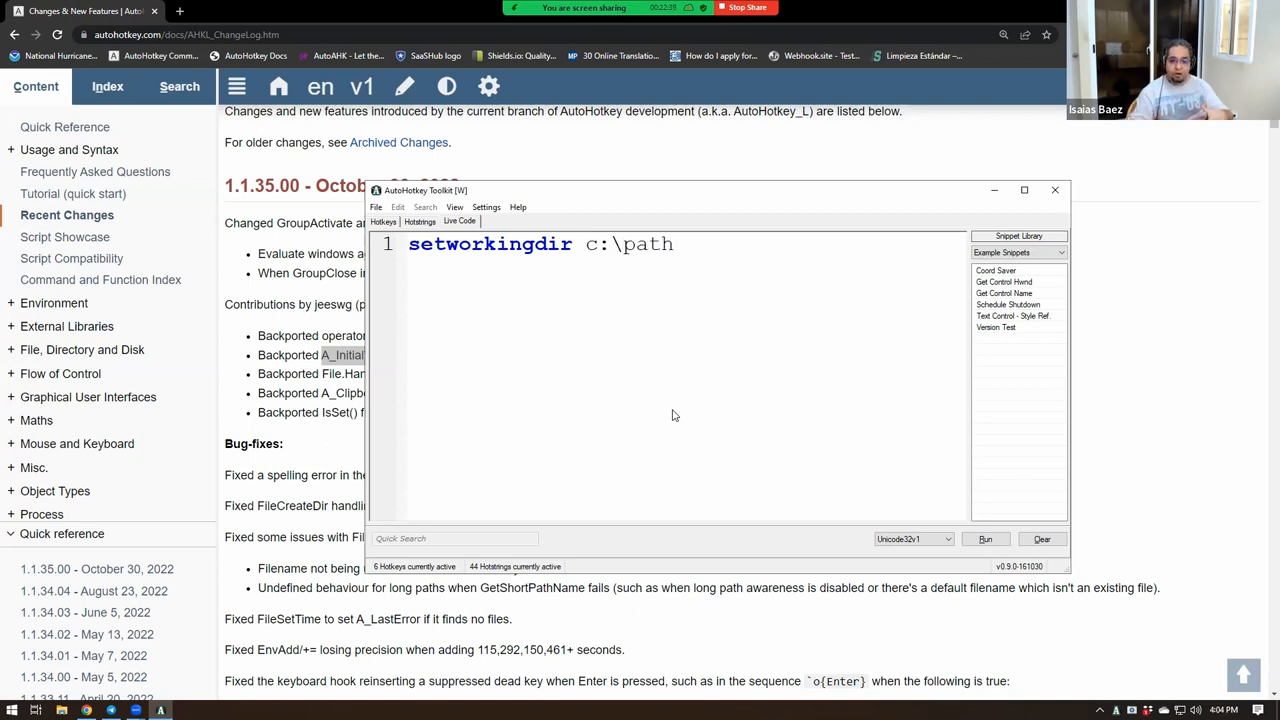
{"action": "key", "text": "Return"}
{"action": "key", "text": "Return"}
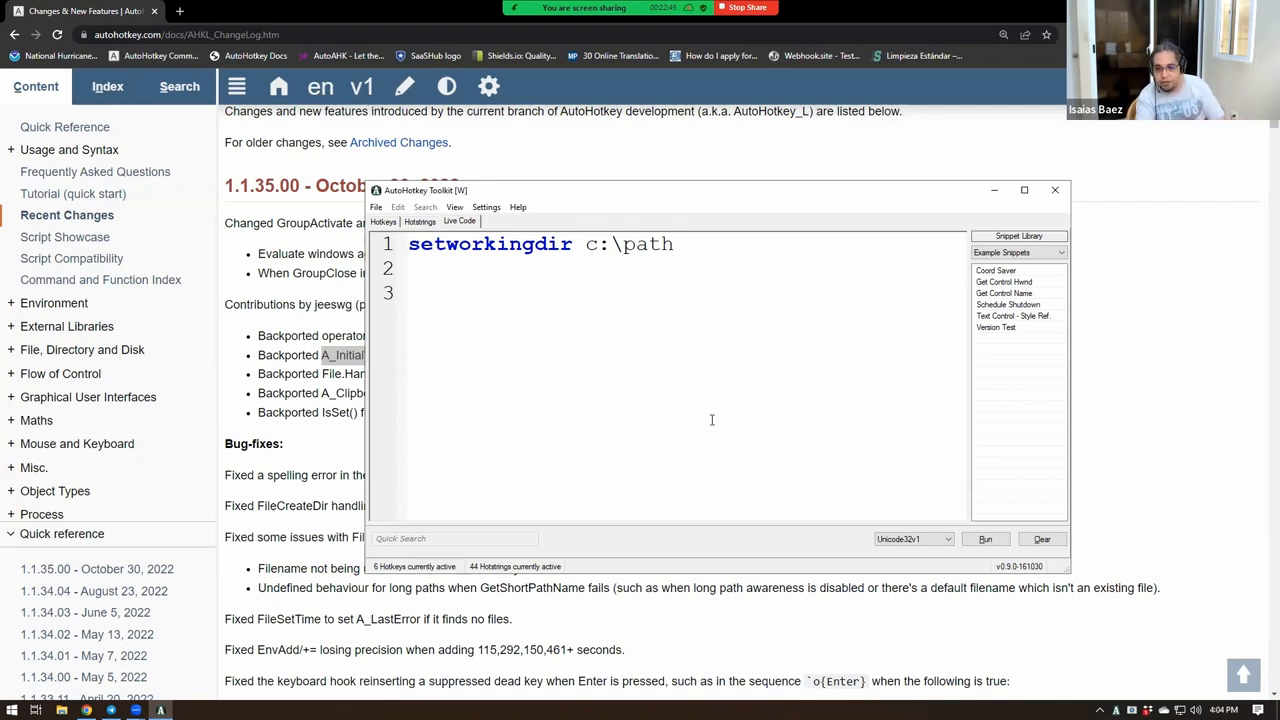
Step: Highlight the c:\path argument, the whole line and the first three lines while explaining
{"action": "key", "text": "Up"}
{"action": "key", "text": "Up"}
{"action": "key", "text": "shift+End"}
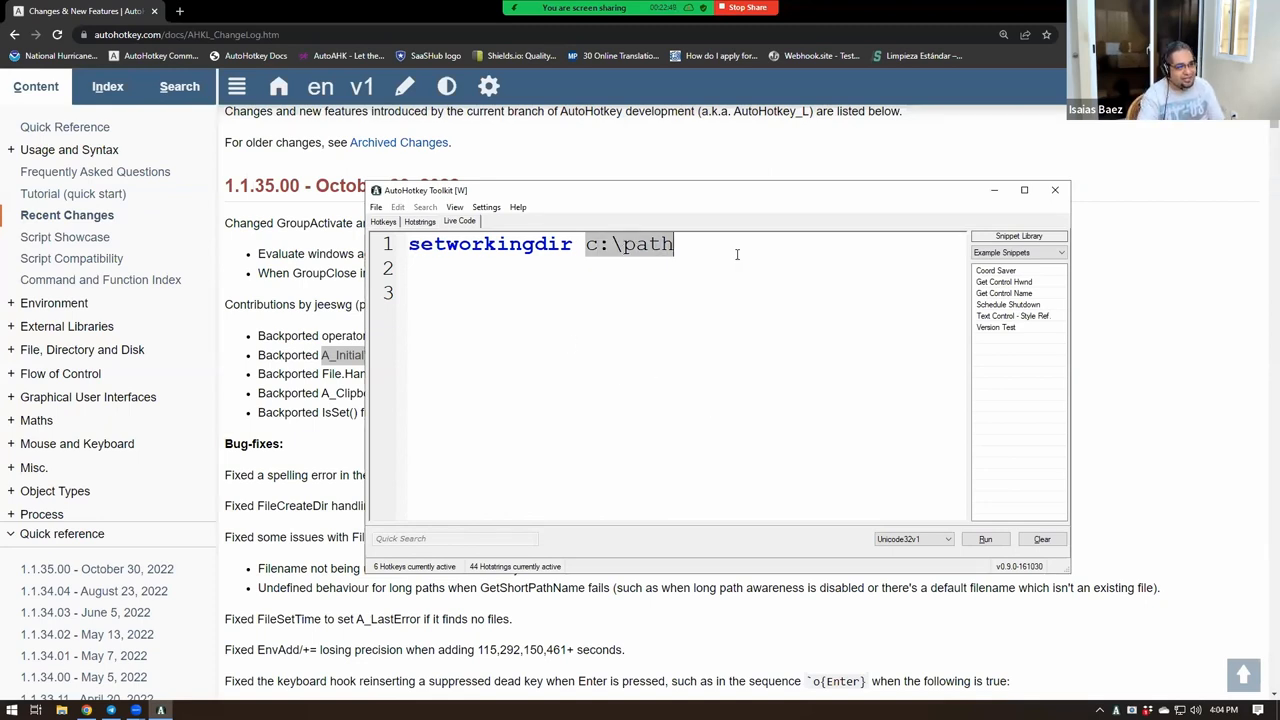
{"action": "key", "text": "shift+Home"}
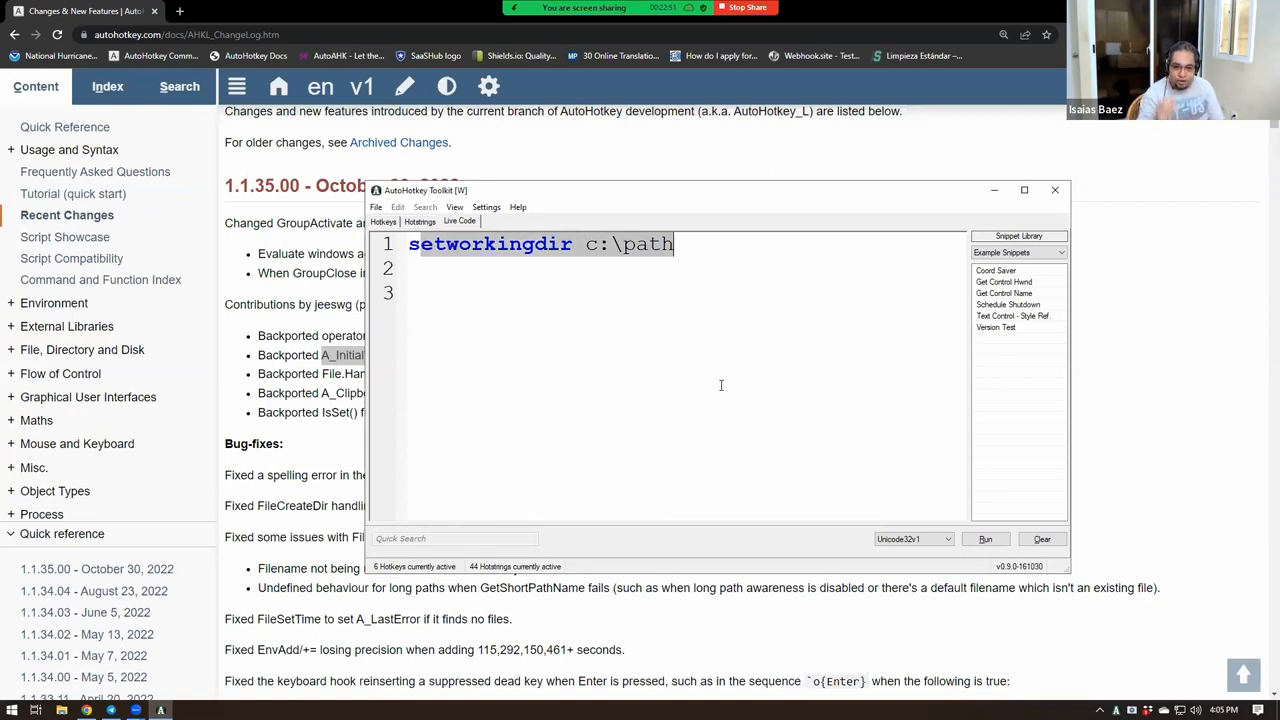
{"action": "key", "text": "shift+Down"}
{"action": "key", "text": "shift+Down"}
{"action": "key", "text": "Right"}
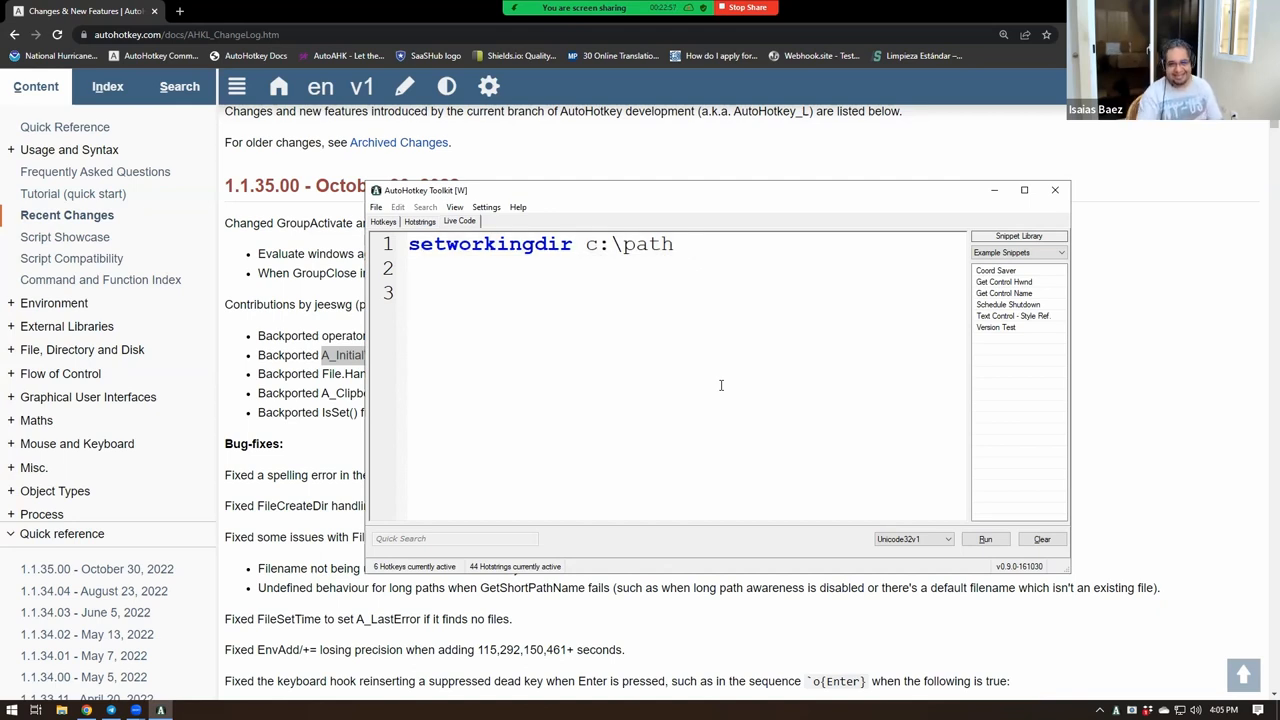
Step: Insert oldWorkDir := a_workingdir as a new first line to save the working directory
{"action": "key", "text": "ctrl+Home"}
{"action": "key", "text": "Return"}
{"action": "key", "text": "Up"}
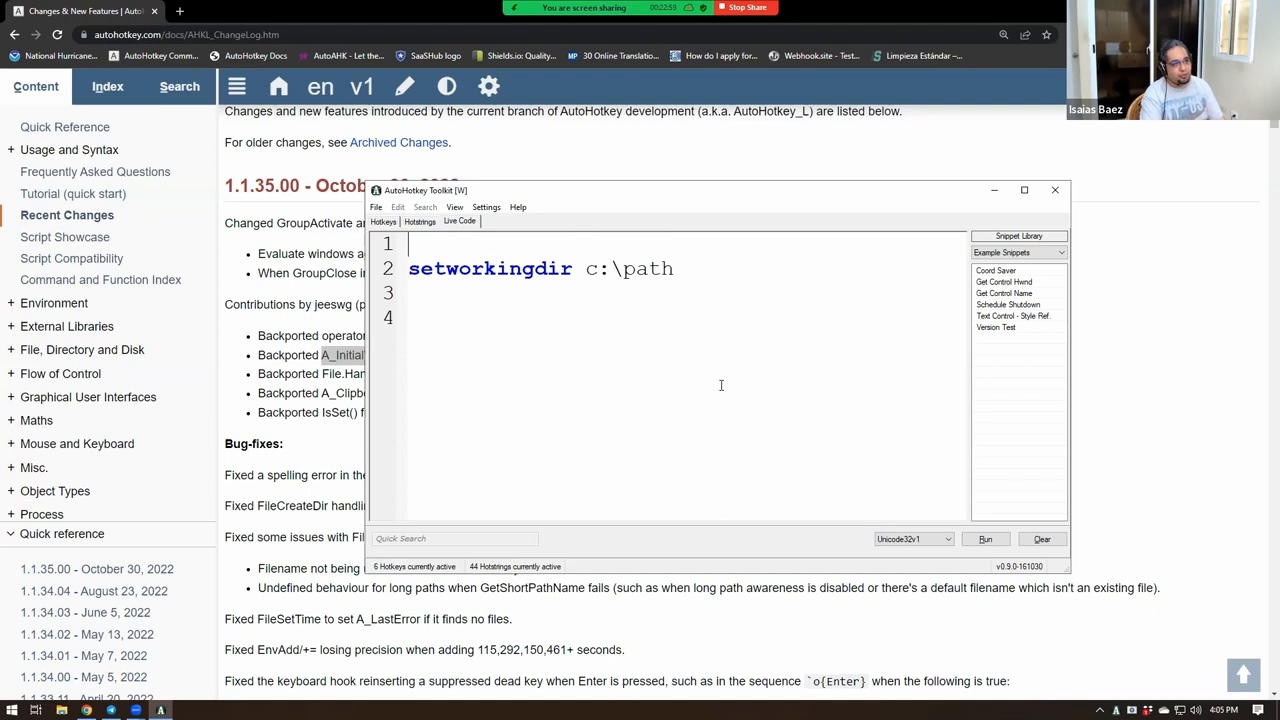
{"action": "type", "text": "oldWrki"}
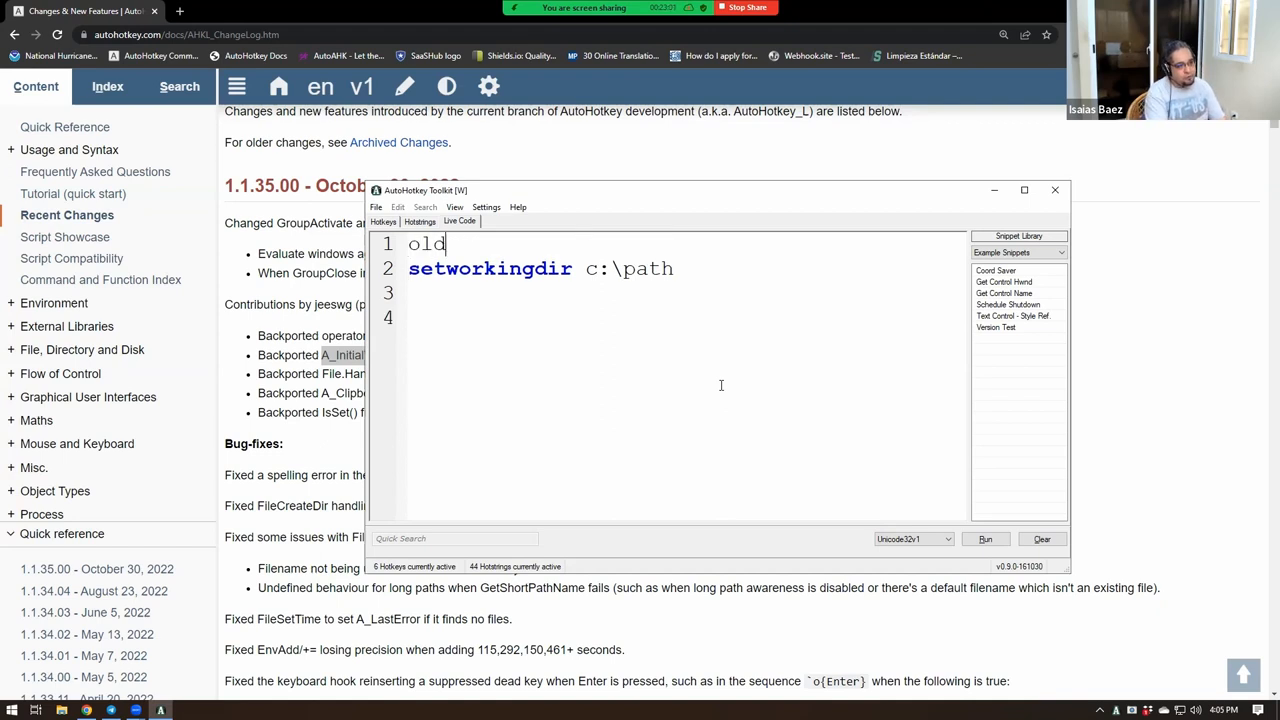
{"action": "key", "text": "BackSpace"}
{"action": "key", "text": "BackSpace"}
{"action": "key", "text": "BackSpace"}
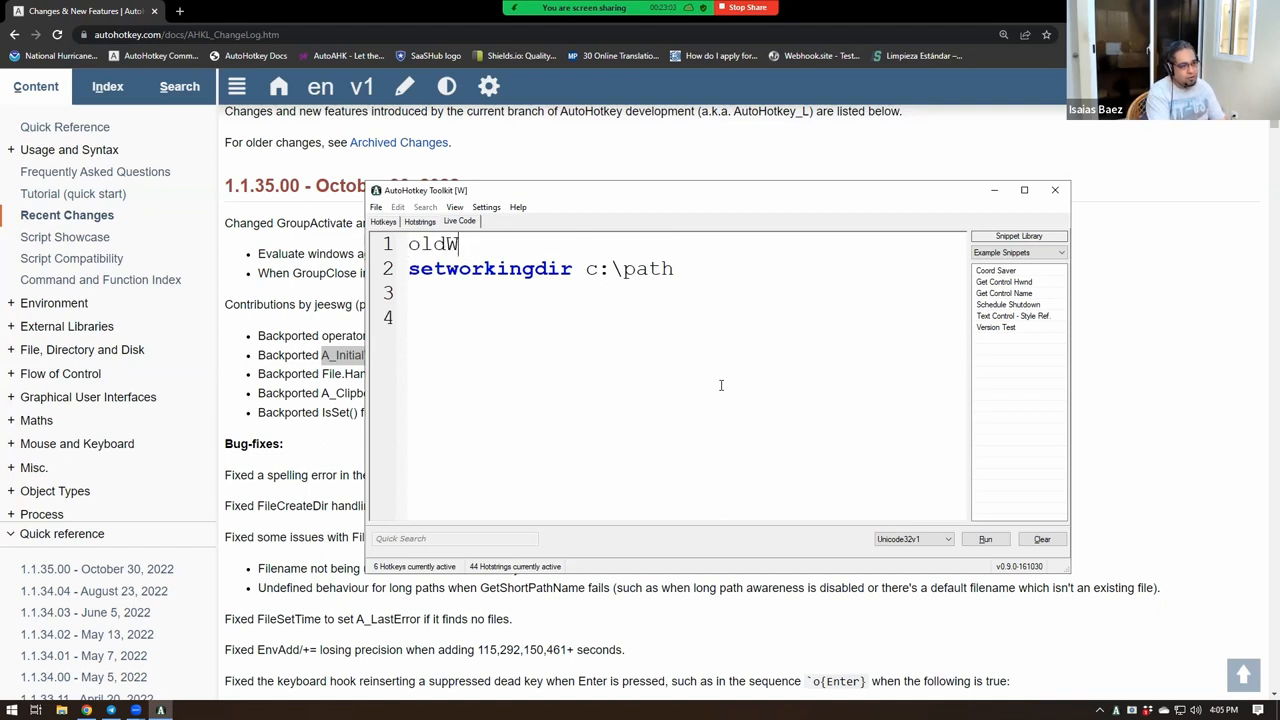
{"action": "type", "text": "orkDir := a _workingdir"}
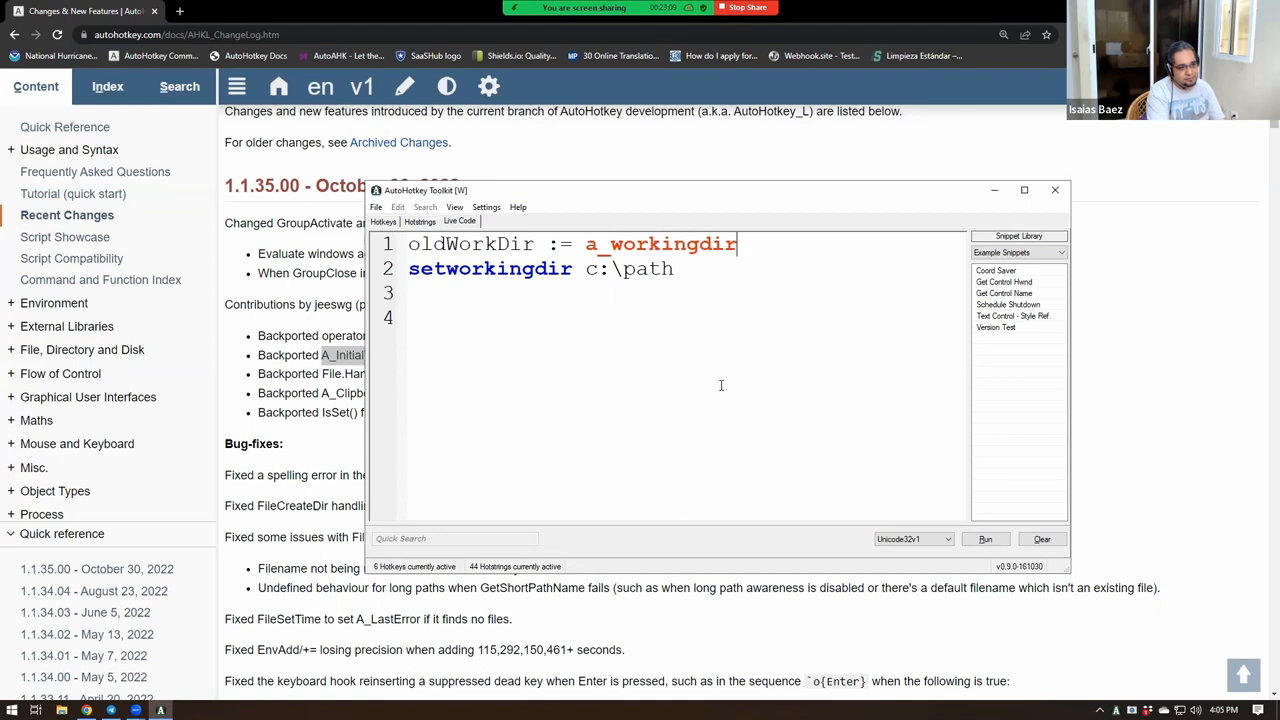
{"action": "key", "text": "Return"}
Step: Add a ... placeholder line and a closing setworkingdir %oldWorkDir% restore line
{"action": "key", "text": "Down"}
{"action": "key", "text": "Down"}
{"action": "key", "text": "Down"}
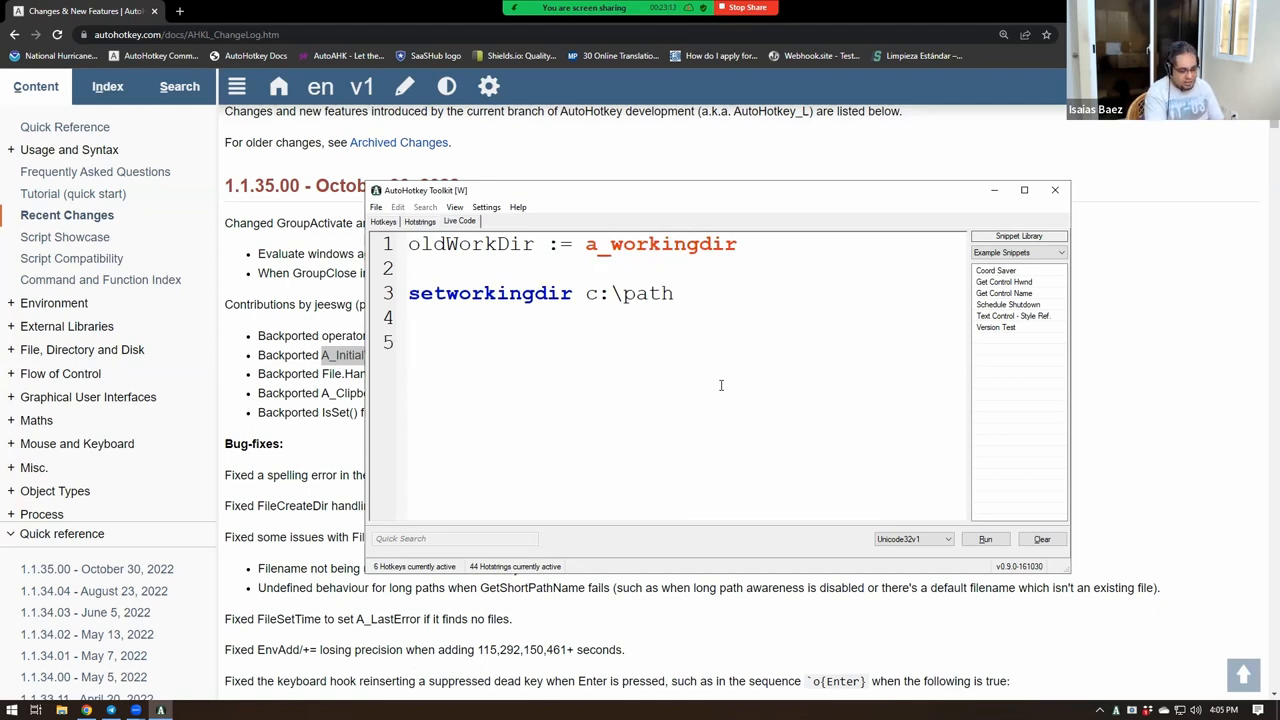
{"action": "type", "text": "..."}
{"action": "key", "text": "Return"}
{"action": "key", "text": "Return"}
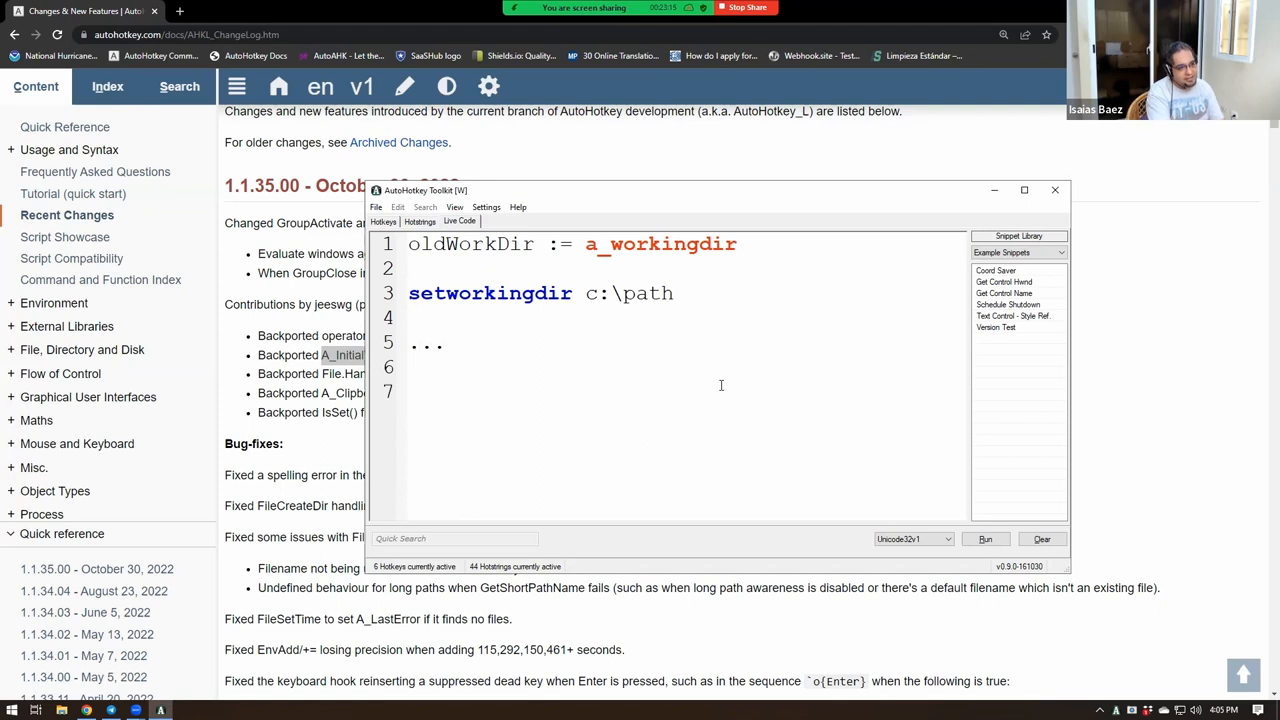
{"action": "type", "text": "a_"}
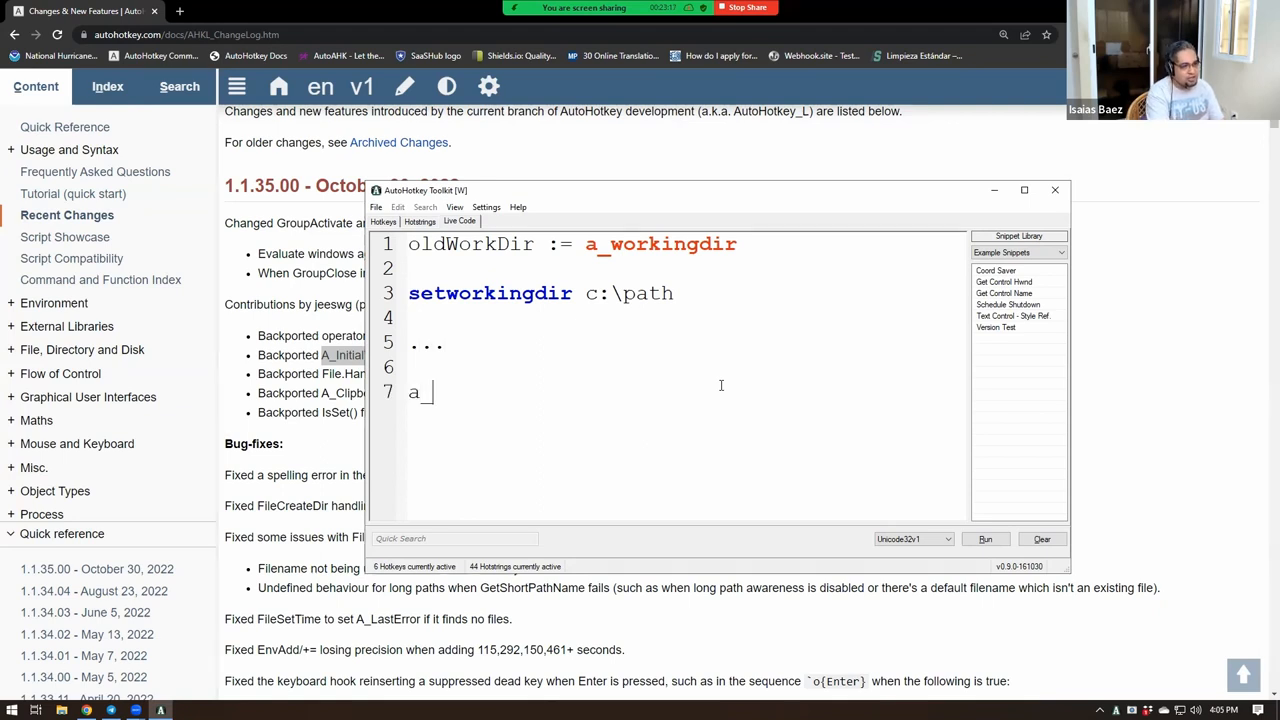
{"action": "type", "text": "workind"}
{"action": "key", "text": "BackSpace"}
{"action": "key", "text": "BackSpace"}
{"action": "key", "text": "BackSpace"}
{"action": "type", "text": "setworkingdir :="}
{"action": "key", "text": "BackSpace"}
{"action": "key", "text": "BackSpace"}
{"action": "type", "text": "old"}
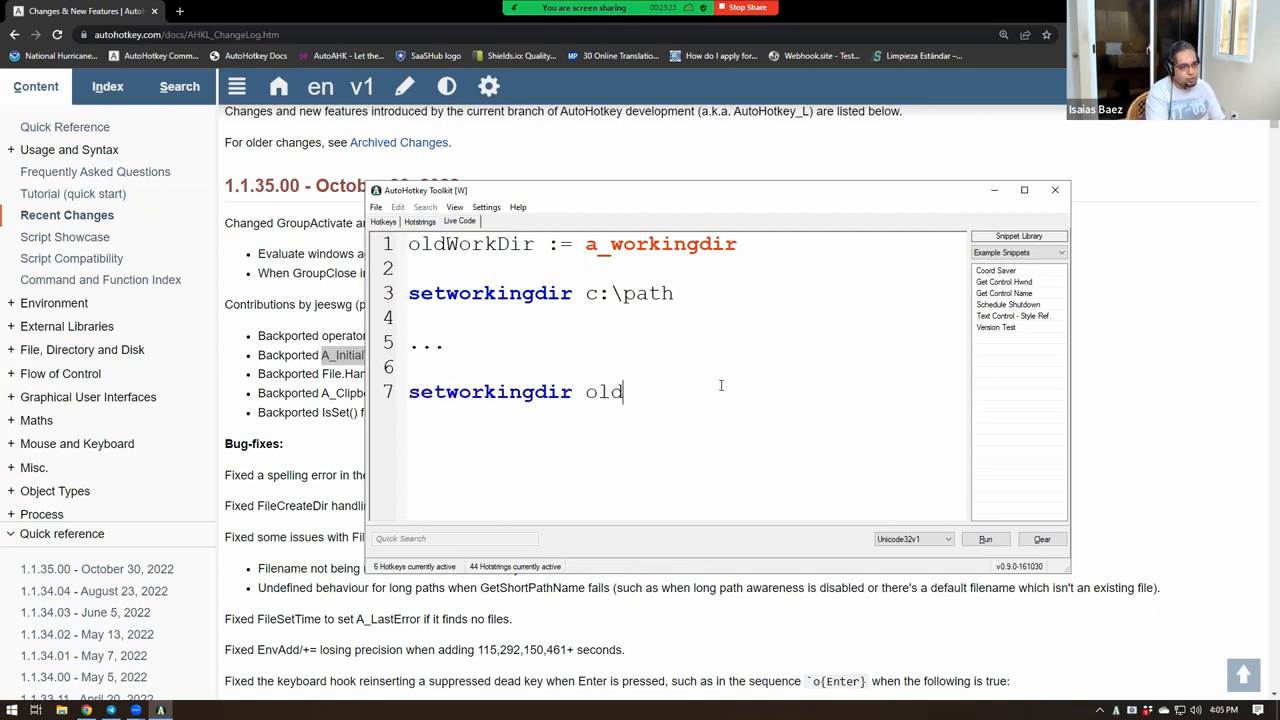
{"action": "type", "text": "WorkDir%"}
{"action": "key", "text": "ctrl+Left"}
{"action": "type", "text": "%"}
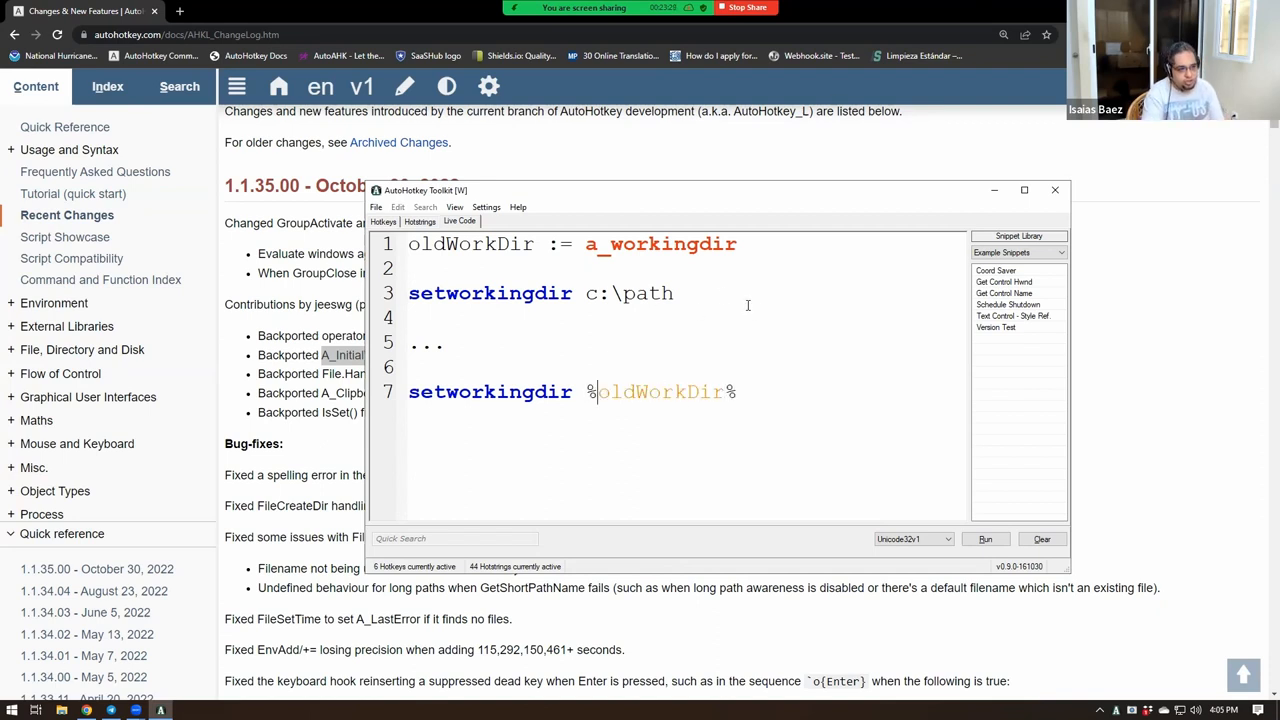
Step: Highlight the c:\path line, oldWorkDir and the middle of the script, then grab A_InitialWorkingDir from the changelog
{"action": "left_click_drag", "start_coordinate": [676, 293], "coordinate": [410, 318]}
{"action": "triple_click", "coordinate": [455, 293]}
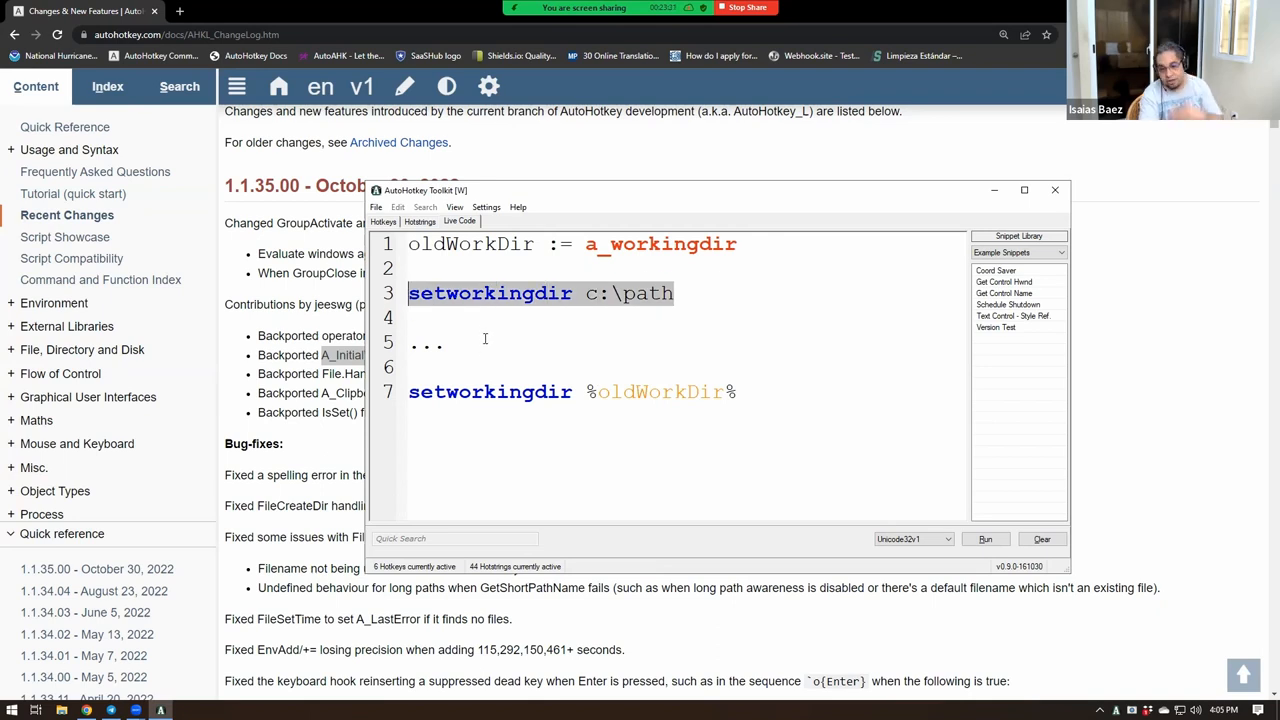
{"action": "left_click_drag", "start_coordinate": [596, 391], "coordinate": [818, 399]}
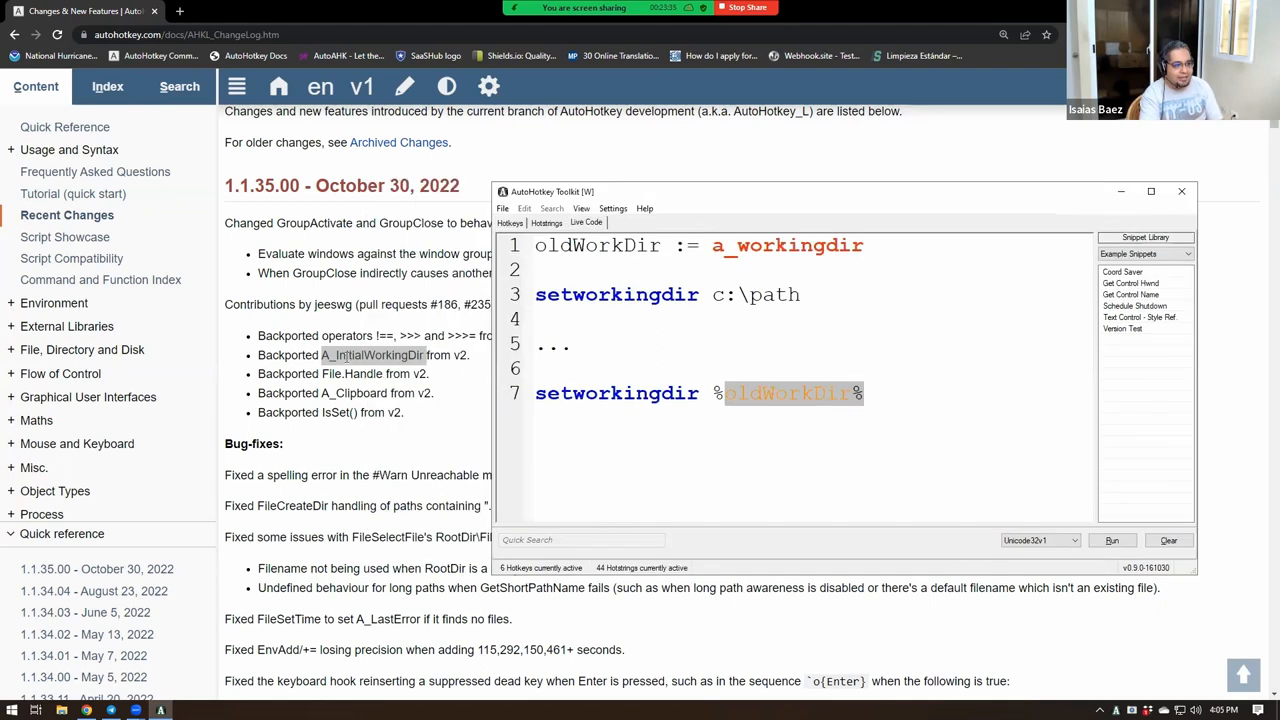
{"action": "left_click", "coordinate": [912, 398]}
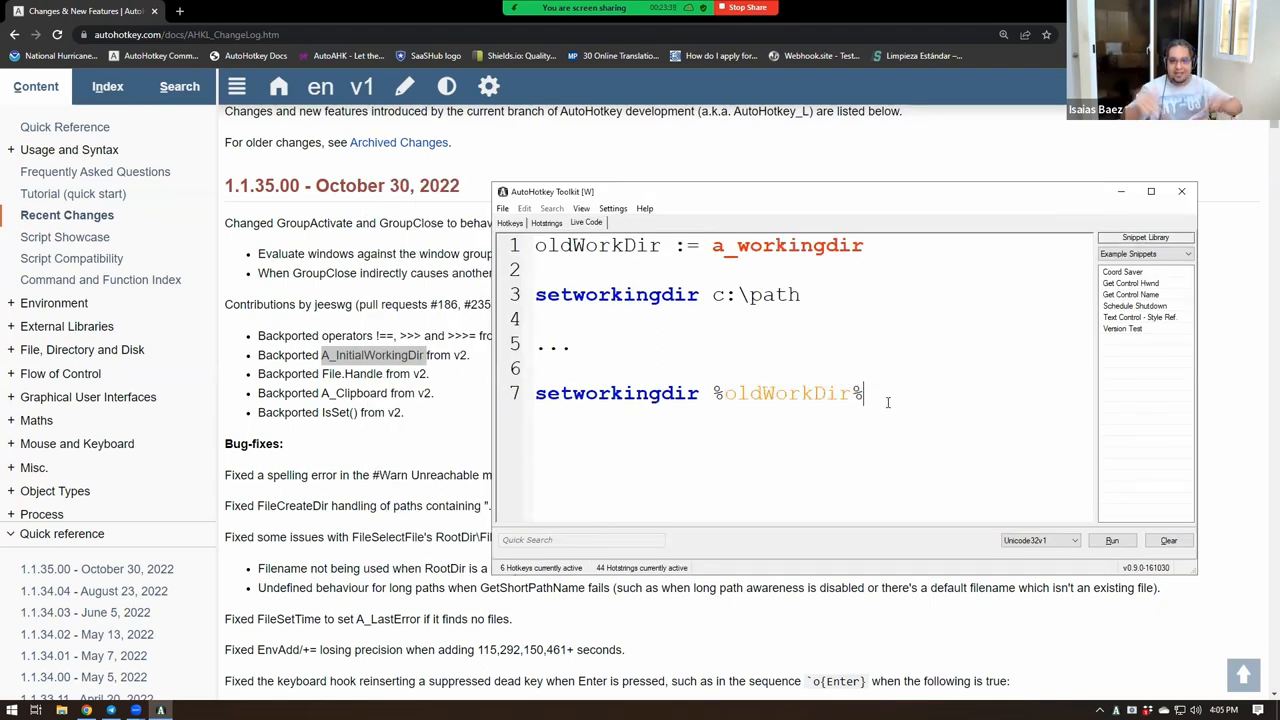
{"action": "left_click_drag", "start_coordinate": [633, 296], "coordinate": [665, 457]}
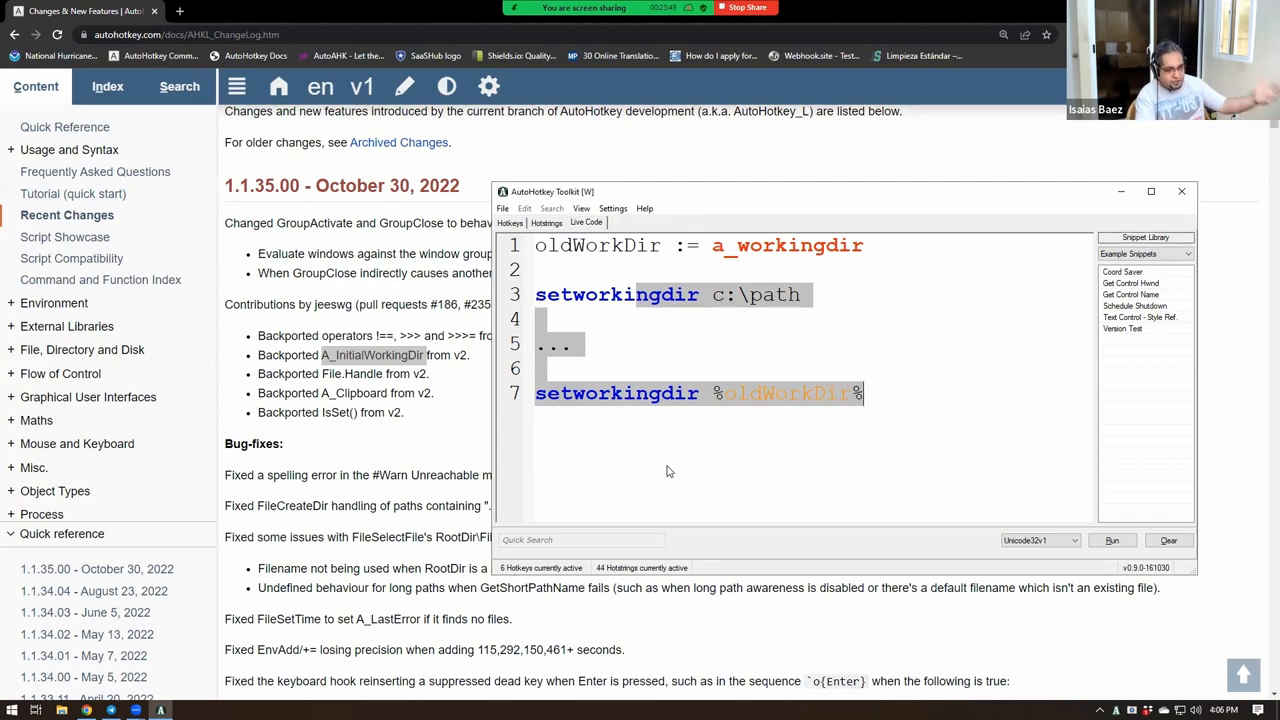
{"action": "double_click", "coordinate": [372, 355]}
{"action": "key", "text": "ctrl+c"}
{"action": "key", "text": "alt+Tab"}
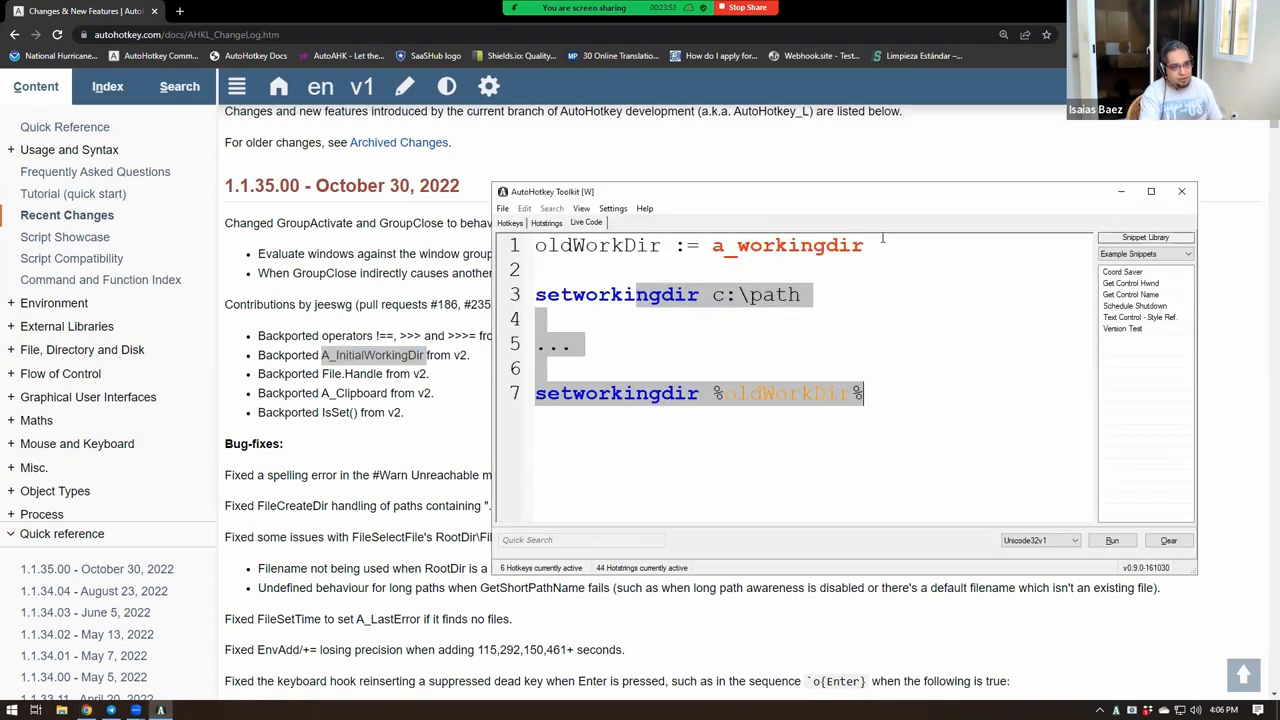
Step: Paste A_InitialWorkingDir over the first line and highlight it while explaining
{"action": "triple_click", "coordinate": [700, 245]}
{"action": "key", "text": "ctrl+v"}
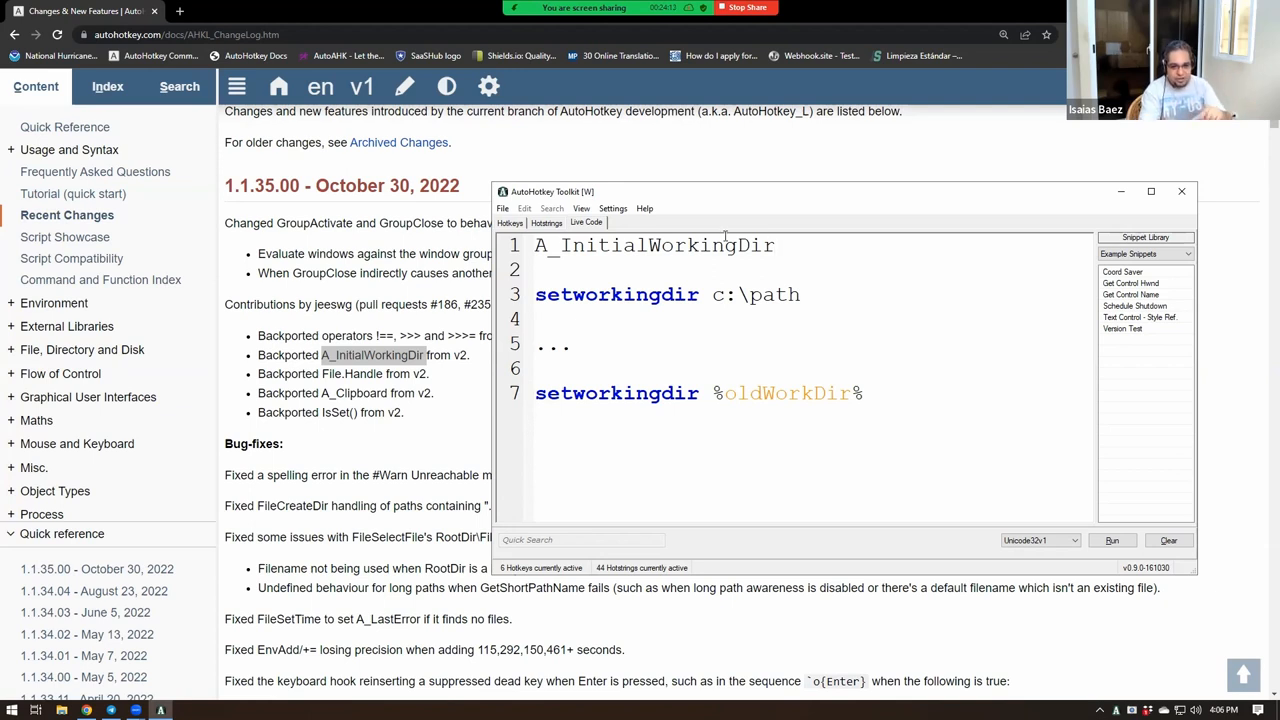
{"action": "left_click_drag", "start_coordinate": [778, 245], "coordinate": [520, 257]}
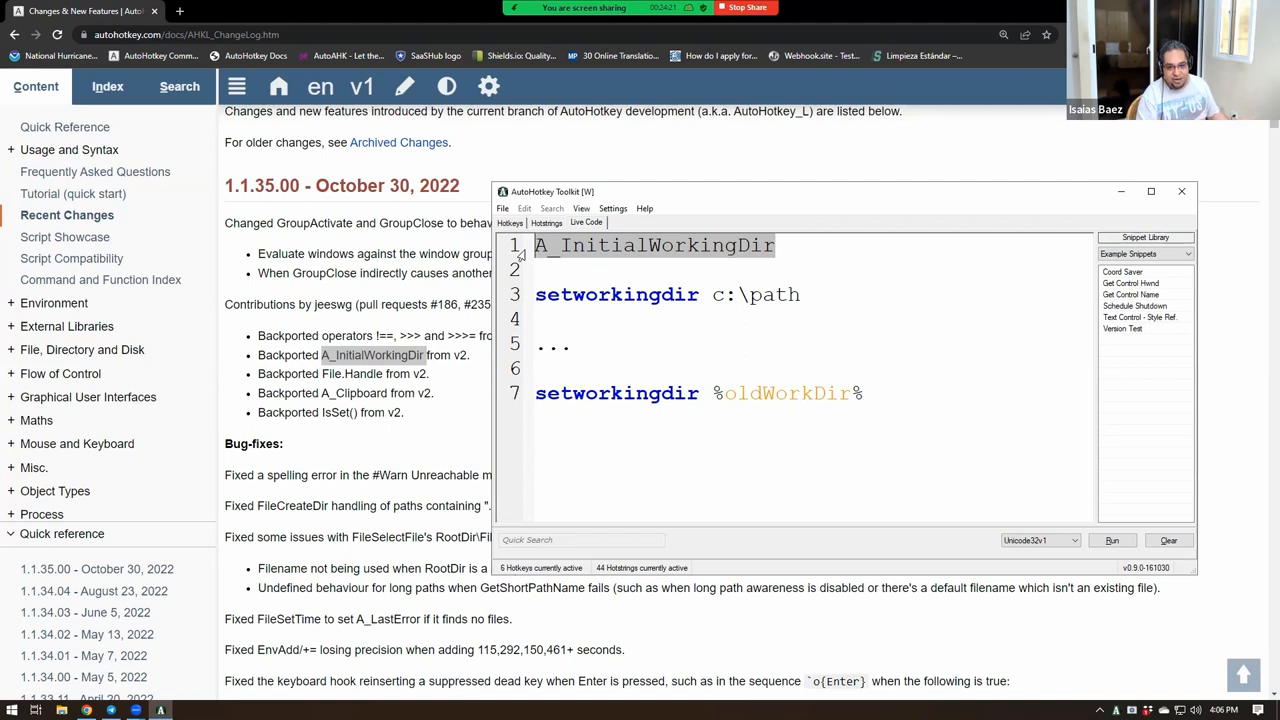
{"action": "left_click", "coordinate": [866, 393]}
Step: Delete the whole script, select IsSet() in the changelog and return to the editor
{"action": "key", "text": "ctrl+a"}
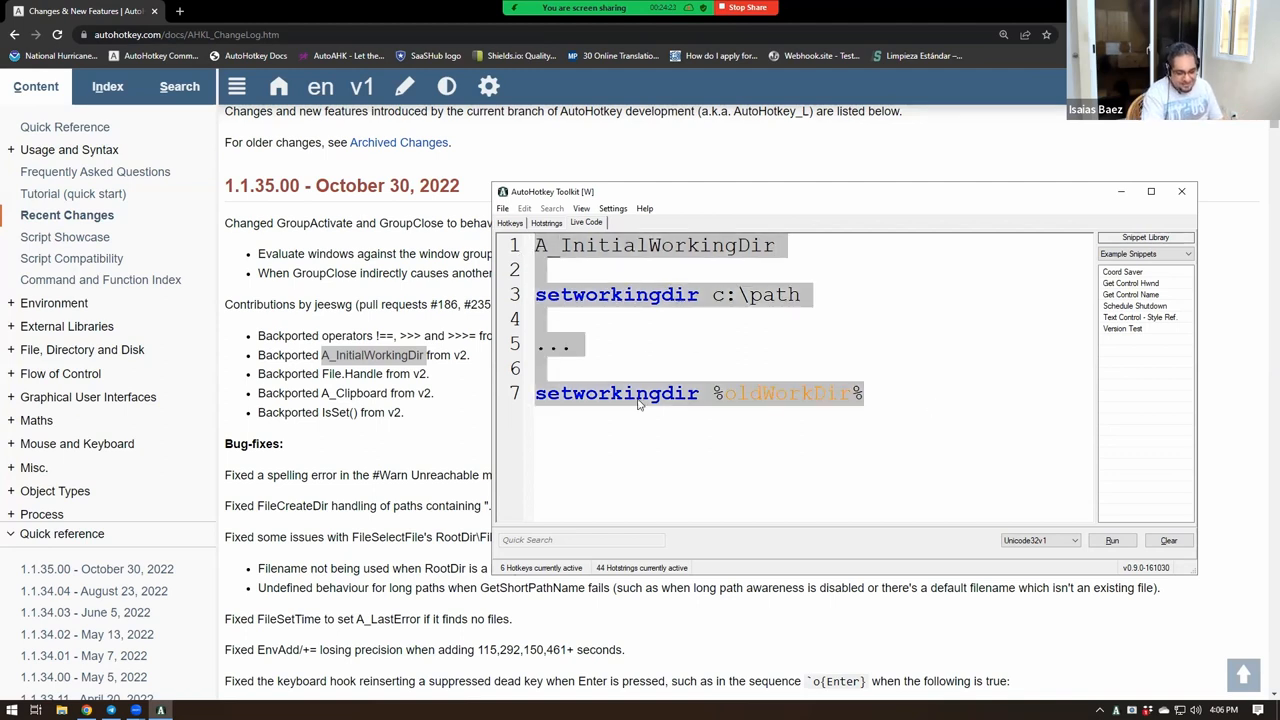
{"action": "key", "text": "Delete"}
{"action": "left_click", "coordinate": [355, 412]}
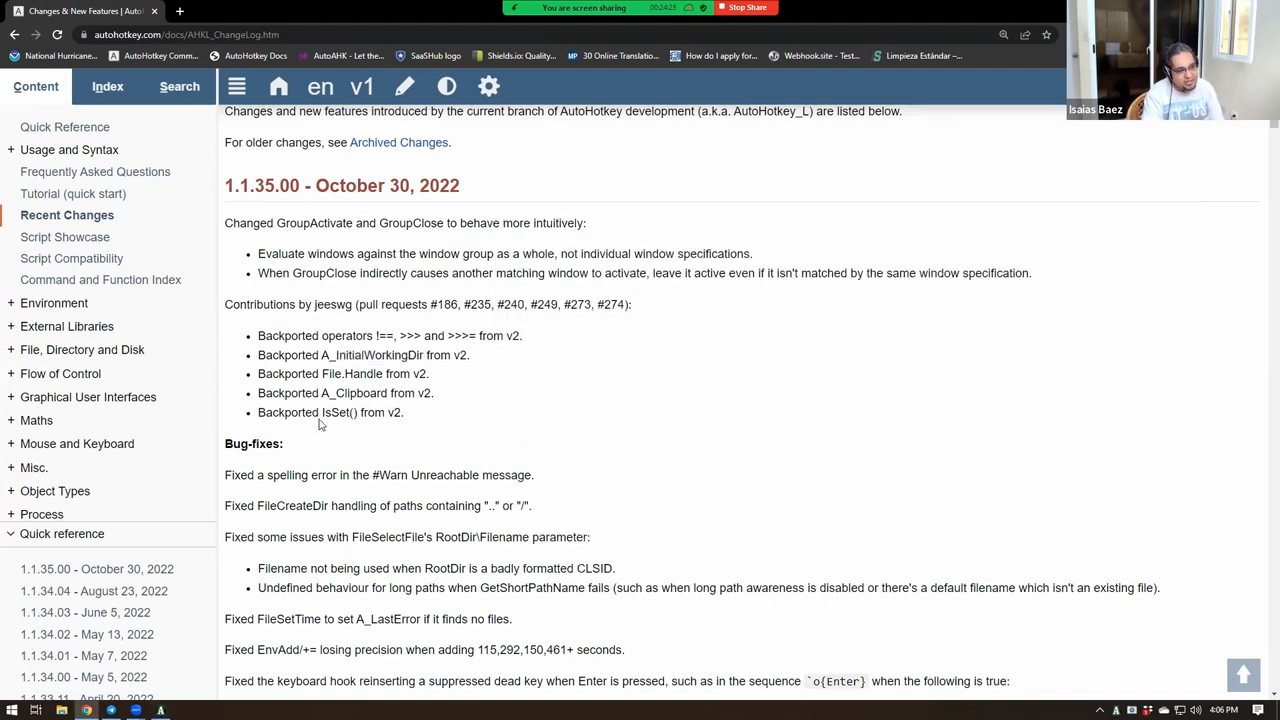
{"action": "double_click", "coordinate": [340, 412]}
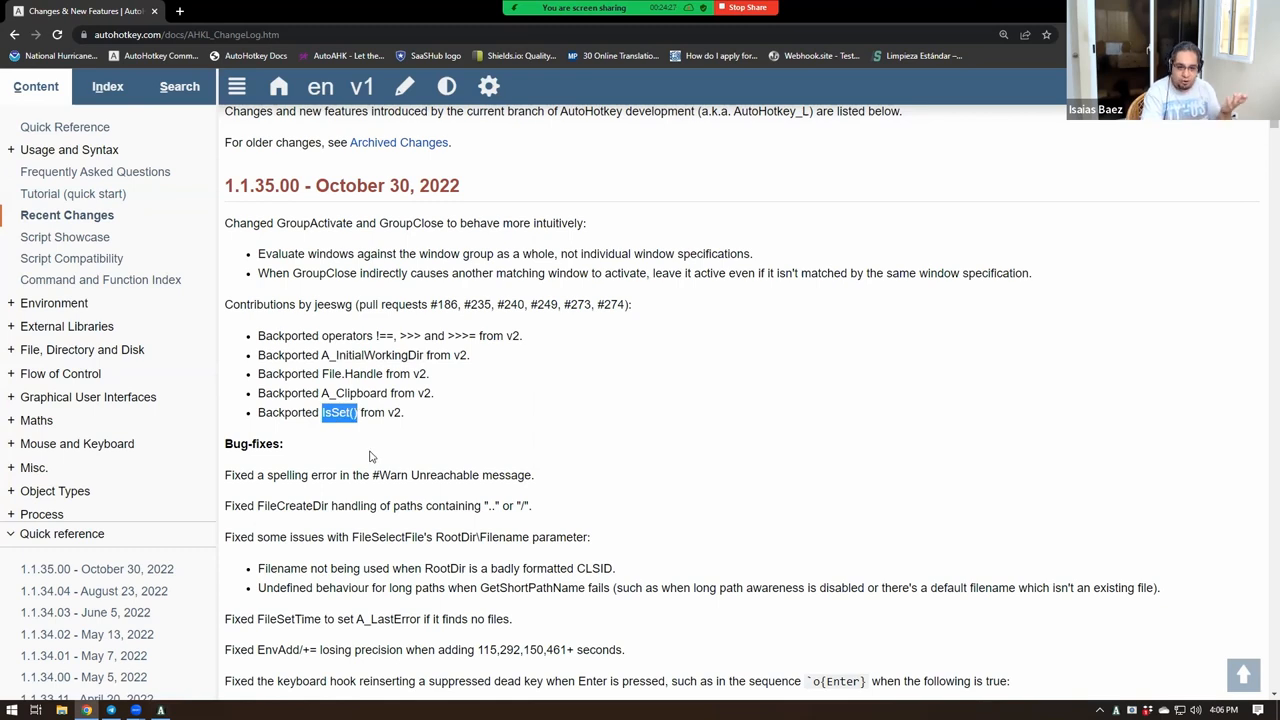
{"action": "key", "text": "alt+Tab"}
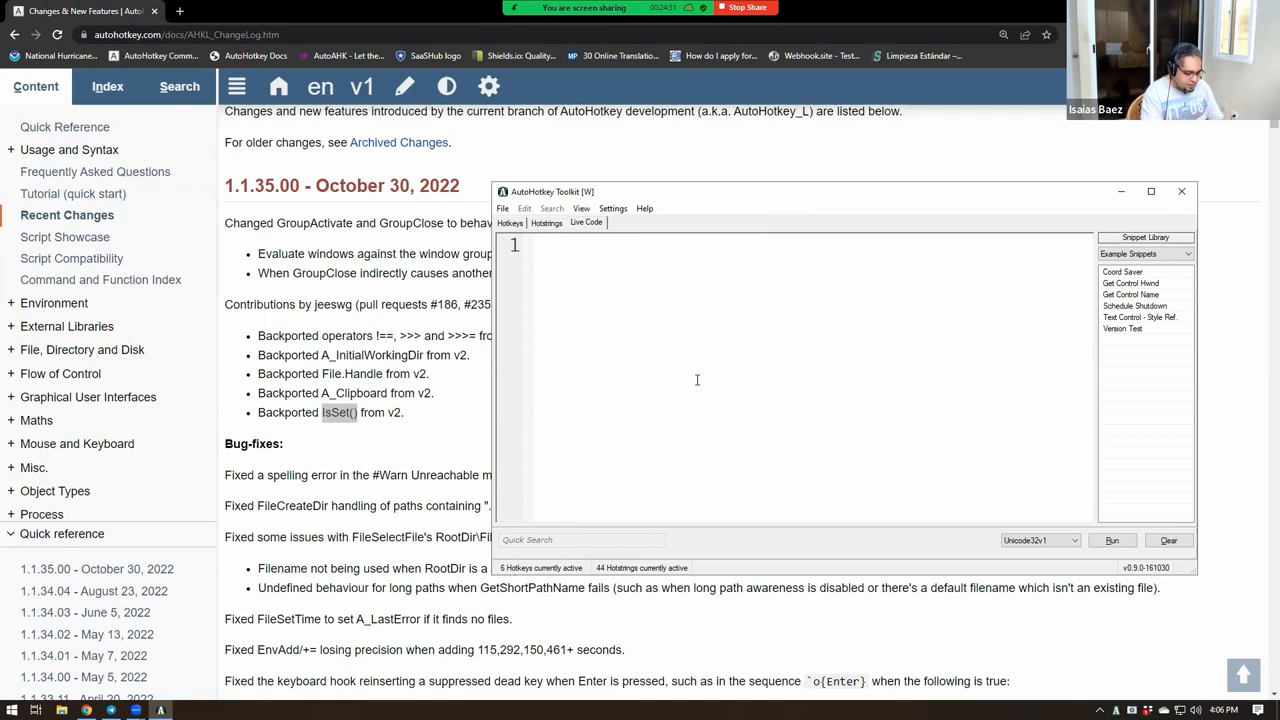
{"action": "type", "text": "myVariable := \"test\""}
Step: Run the myVariable := "test" msgbox script, then misspell line 3's variable as myVariasble
{"action": "key", "text": "Return"}
{"action": "key", "text": "Return"}
{"action": "type", "text": "msgbox % "}
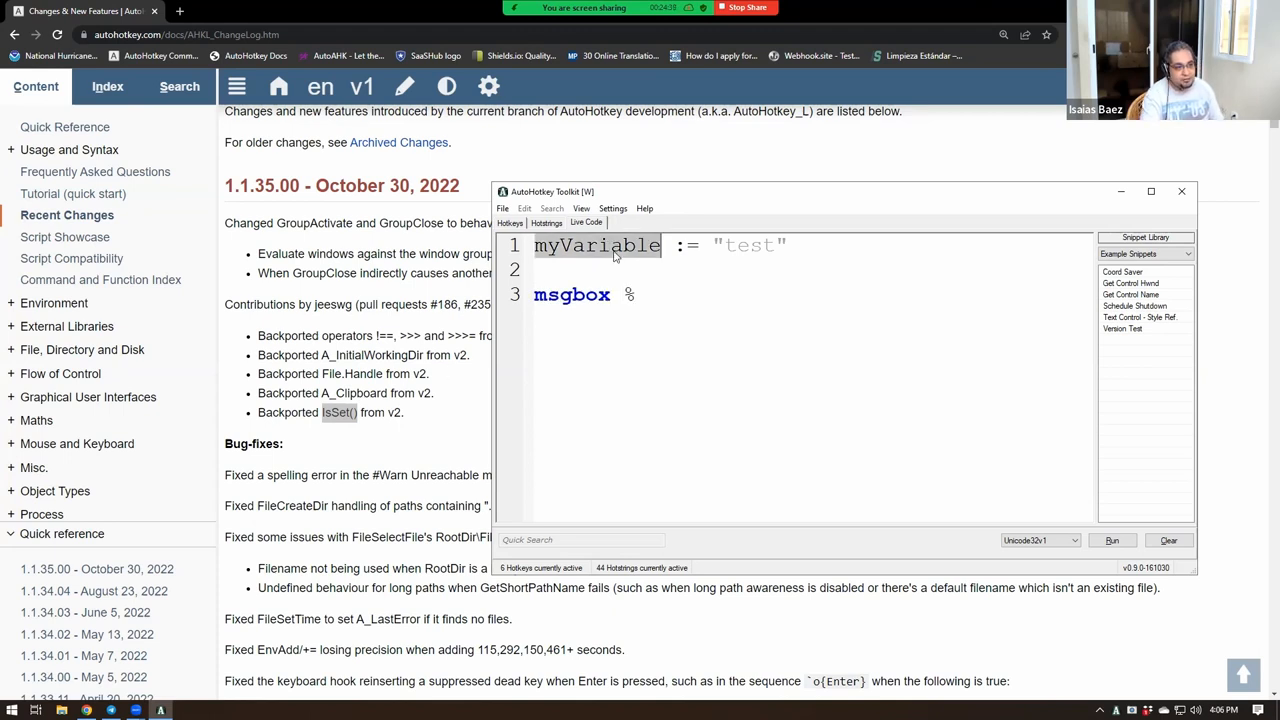
{"action": "type", "text": "myVariable"}
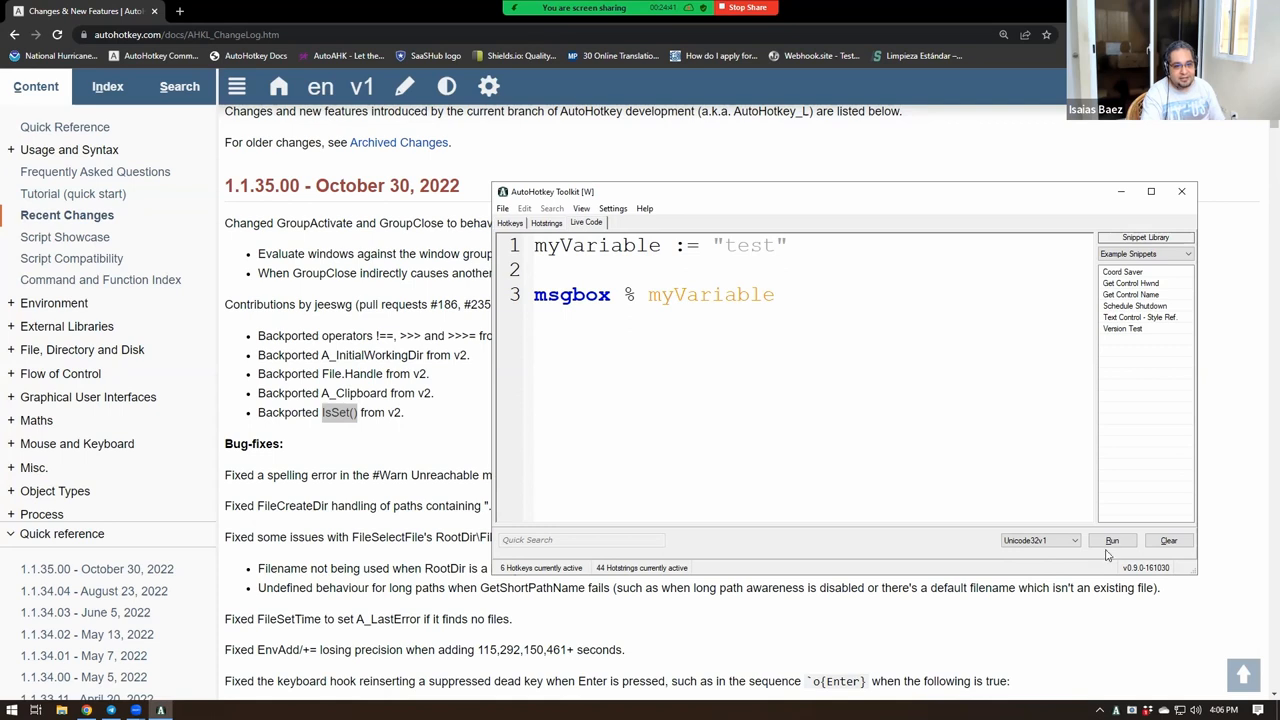
{"action": "left_click", "coordinate": [1112, 540]}
{"action": "left_click", "coordinate": [647, 397]}
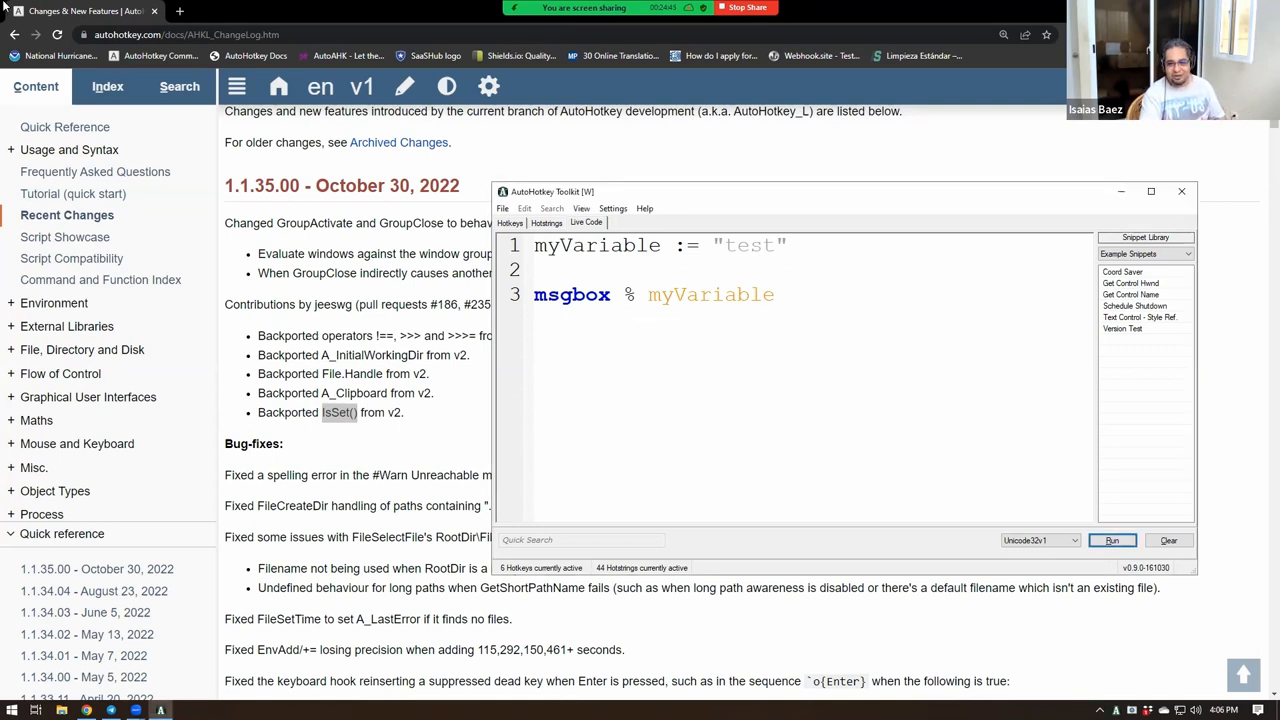
{"action": "left_click", "coordinate": [801, 331]}
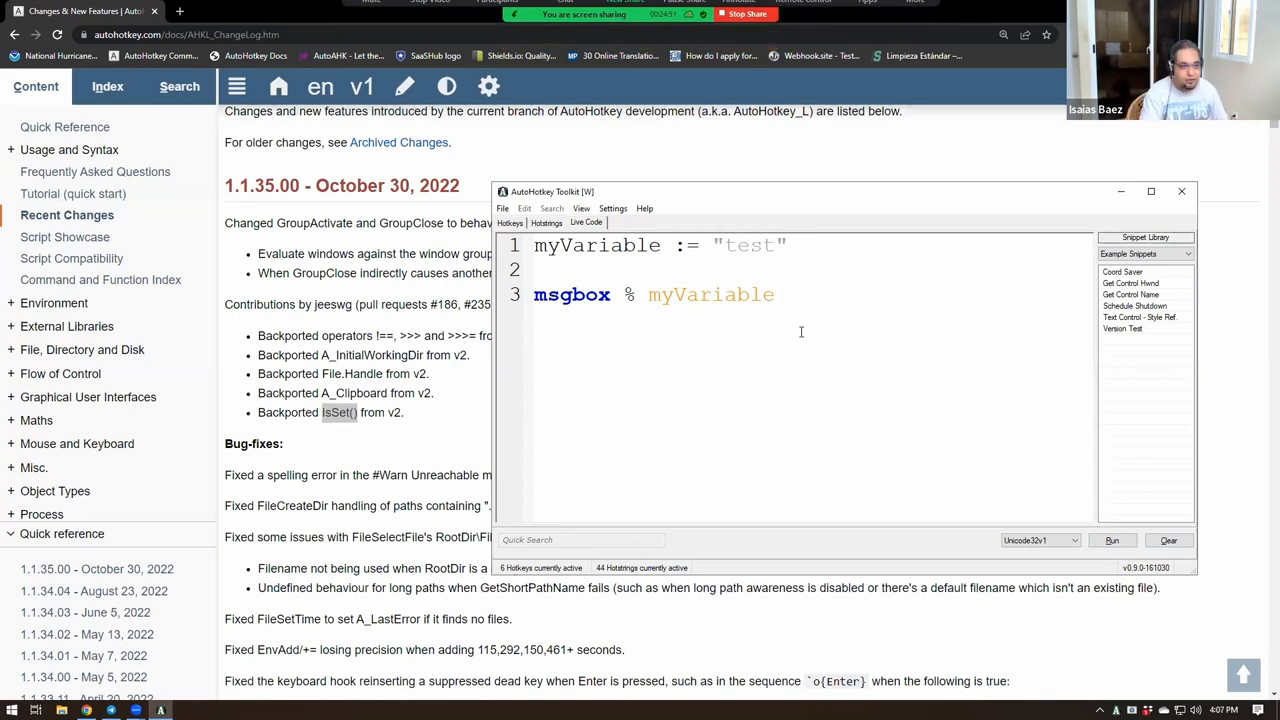
{"action": "key", "text": "Left"}
{"action": "key", "text": "Left"}
{"action": "key", "text": "Left"}
{"action": "type", "text": "s"}
Step: Run the script with the misspelled myVariasble, getting an empty message box
{"action": "key", "text": "End"}
{"action": "key", "text": "Return"}
{"action": "key", "text": "Return"}
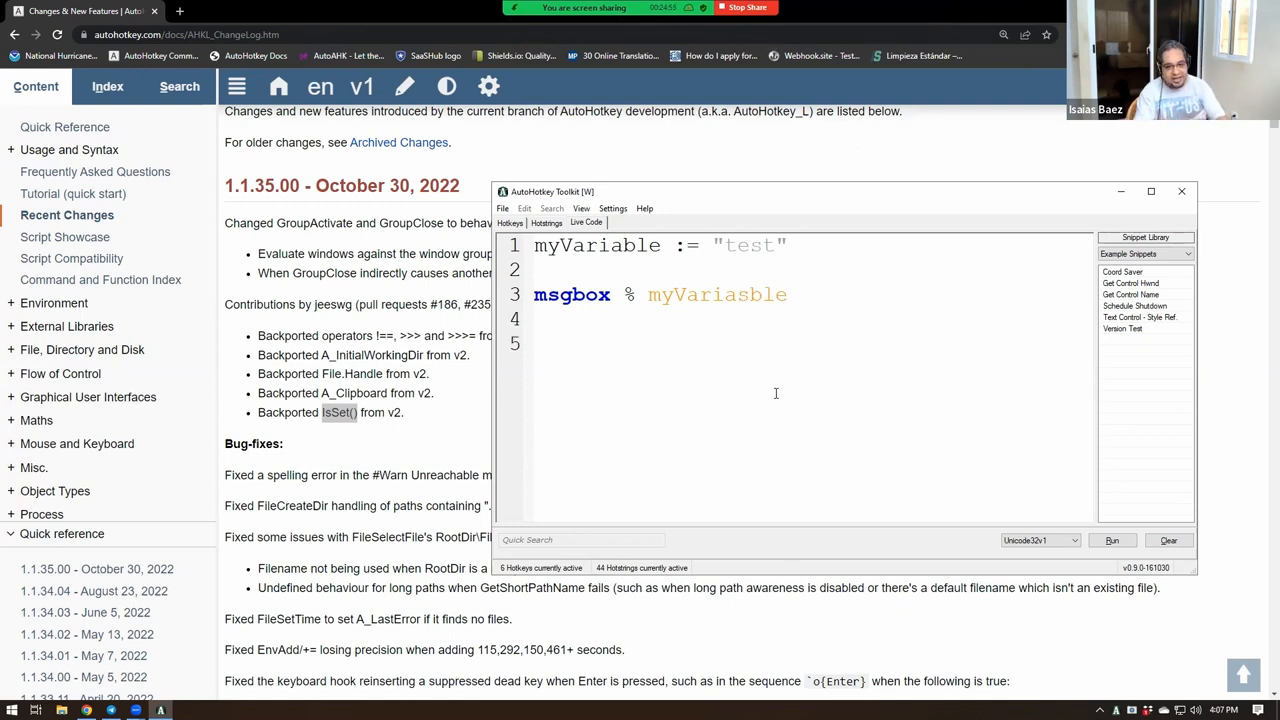
{"action": "left_click", "coordinate": [1112, 540]}
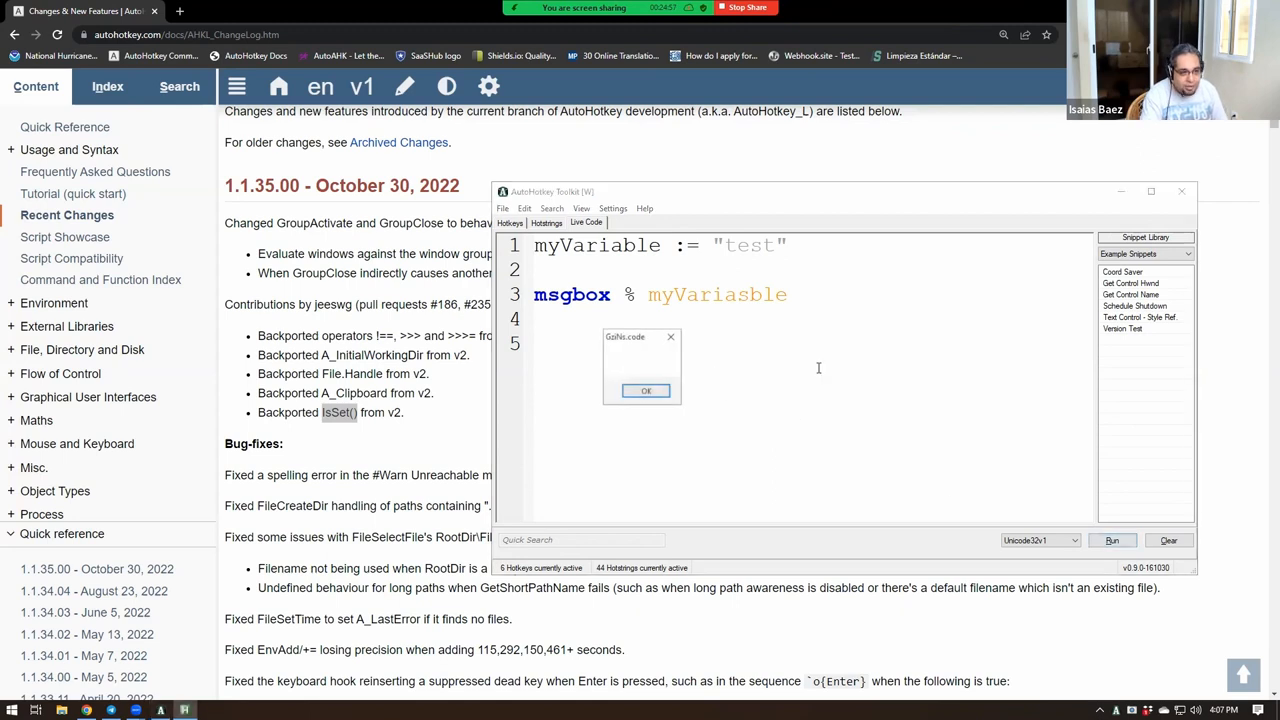
{"action": "left_click", "coordinate": [646, 391]}
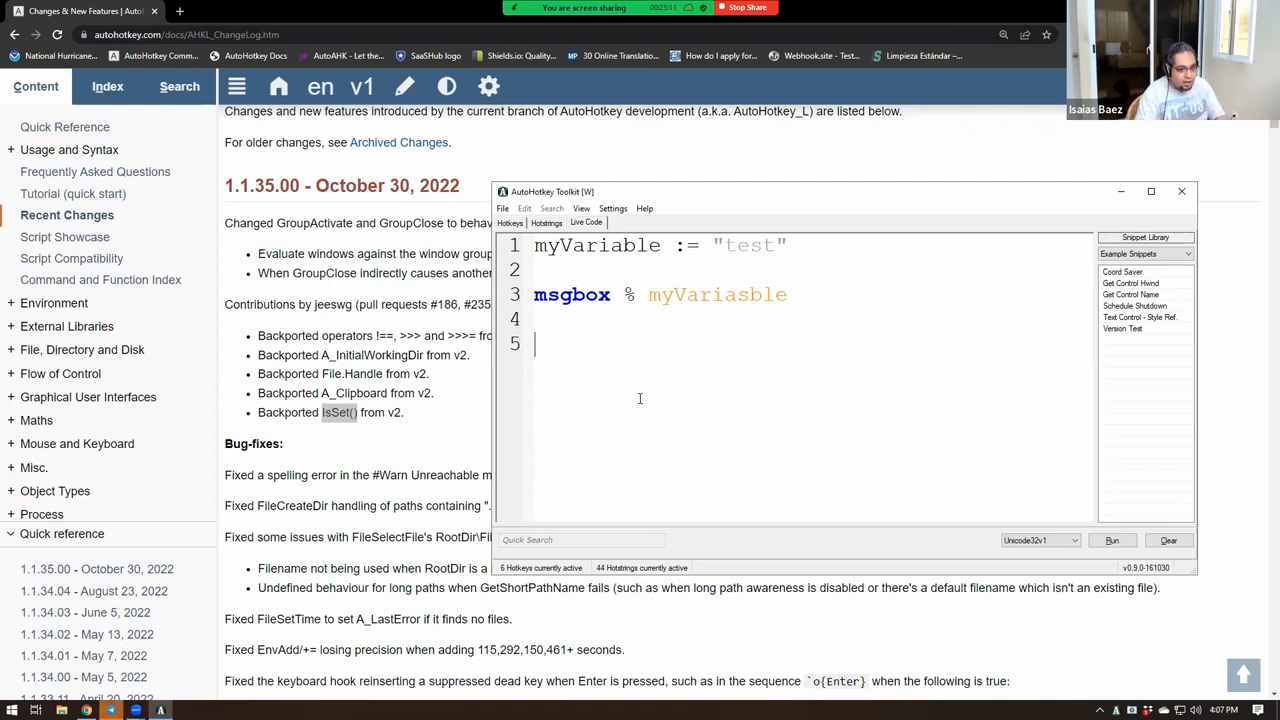
Step: Mark the extra s in myVariasble, then select the % on line 3 for removal
{"action": "left_click_drag", "start_coordinate": [738, 294], "coordinate": [748, 294]}
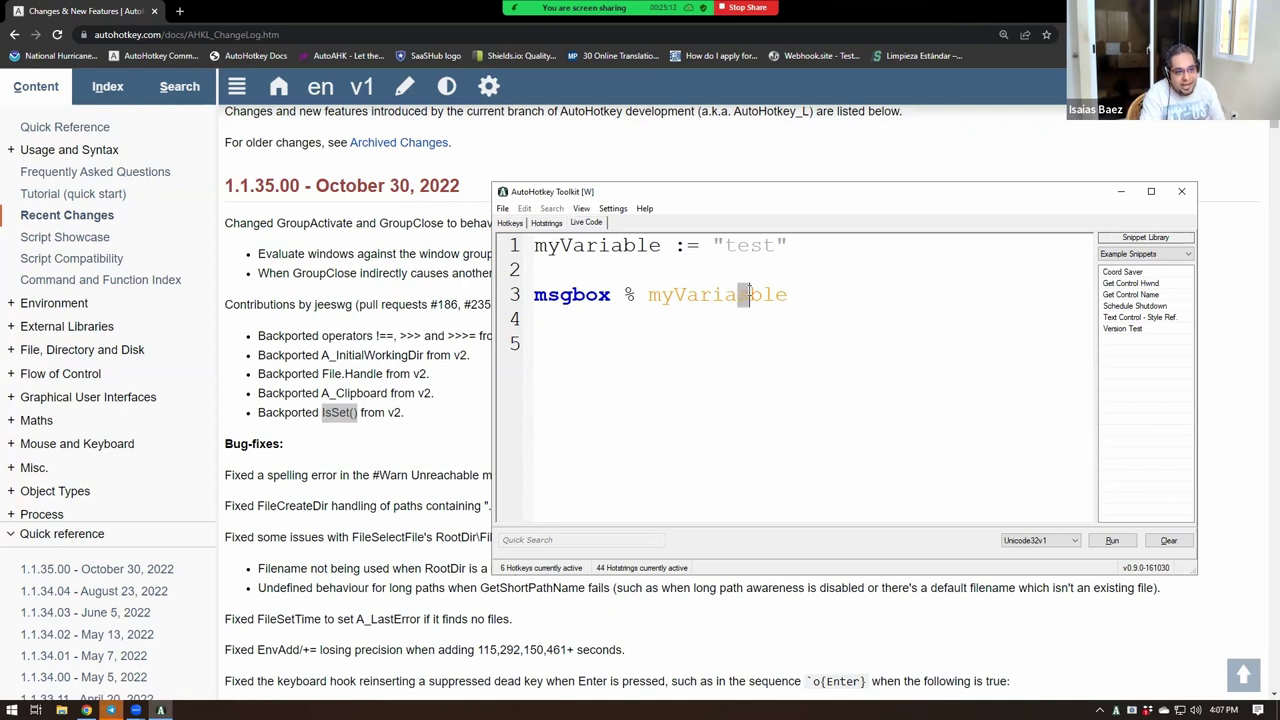
{"action": "left_click", "coordinate": [514, 318]}
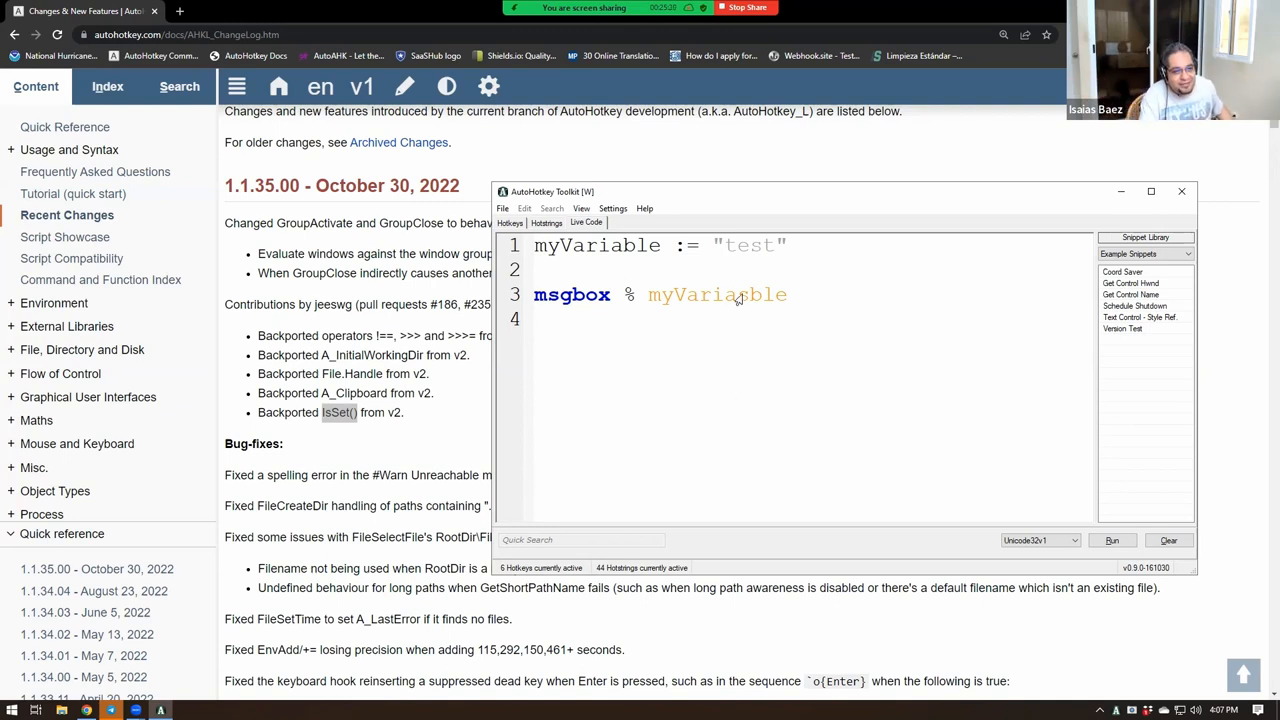
{"action": "left_click_drag", "start_coordinate": [737, 295], "coordinate": [749, 295]}
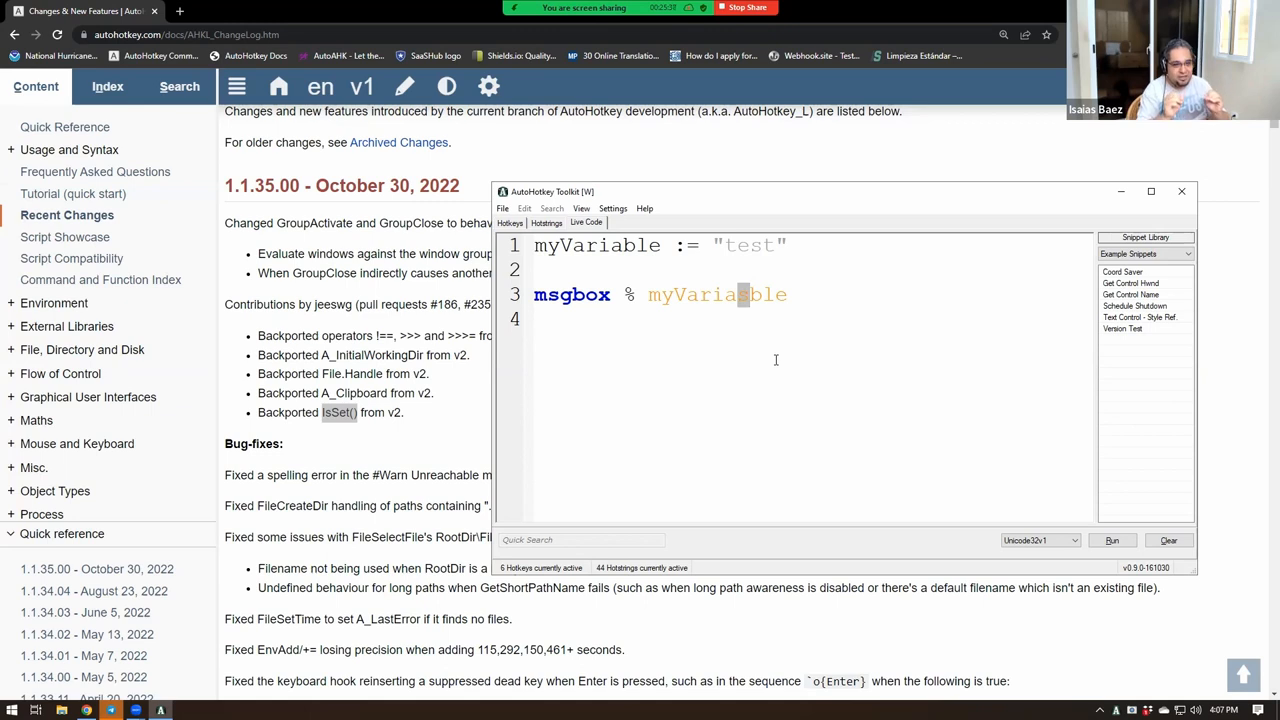
{"action": "double_click", "coordinate": [628, 295]}
Step: Remove the % sign from line 3, switch the interpreter to Unicode32v2 and run the script
{"action": "key", "text": "BackSpace"}
{"action": "key", "text": "Delete"}
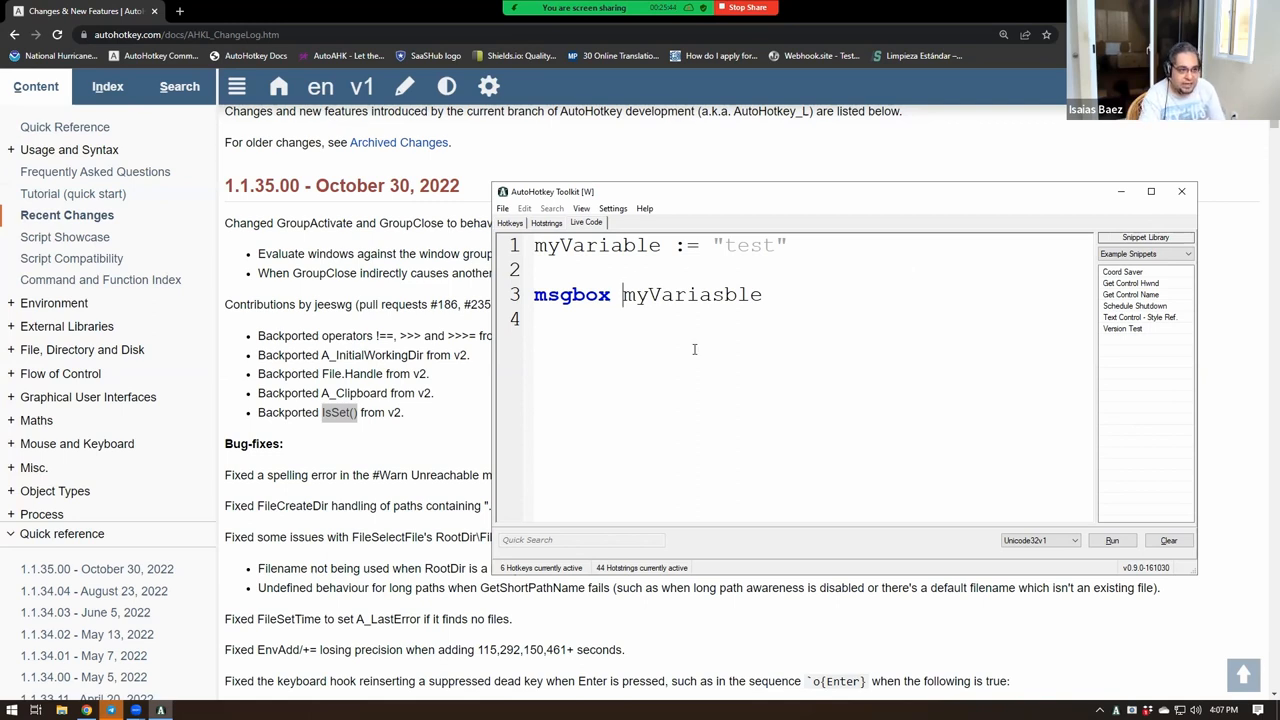
{"action": "left_click", "coordinate": [1074, 541]}
{"action": "left_click", "coordinate": [1040, 570]}
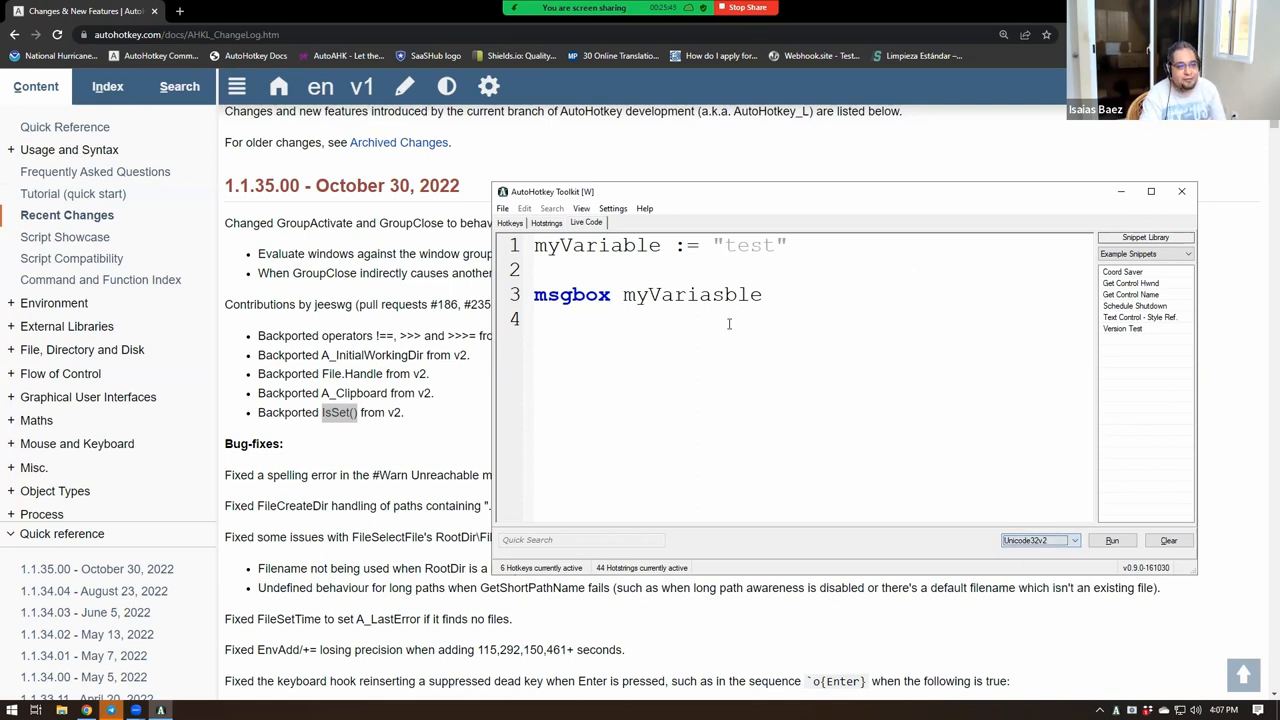
{"action": "left_click", "coordinate": [1113, 543]}
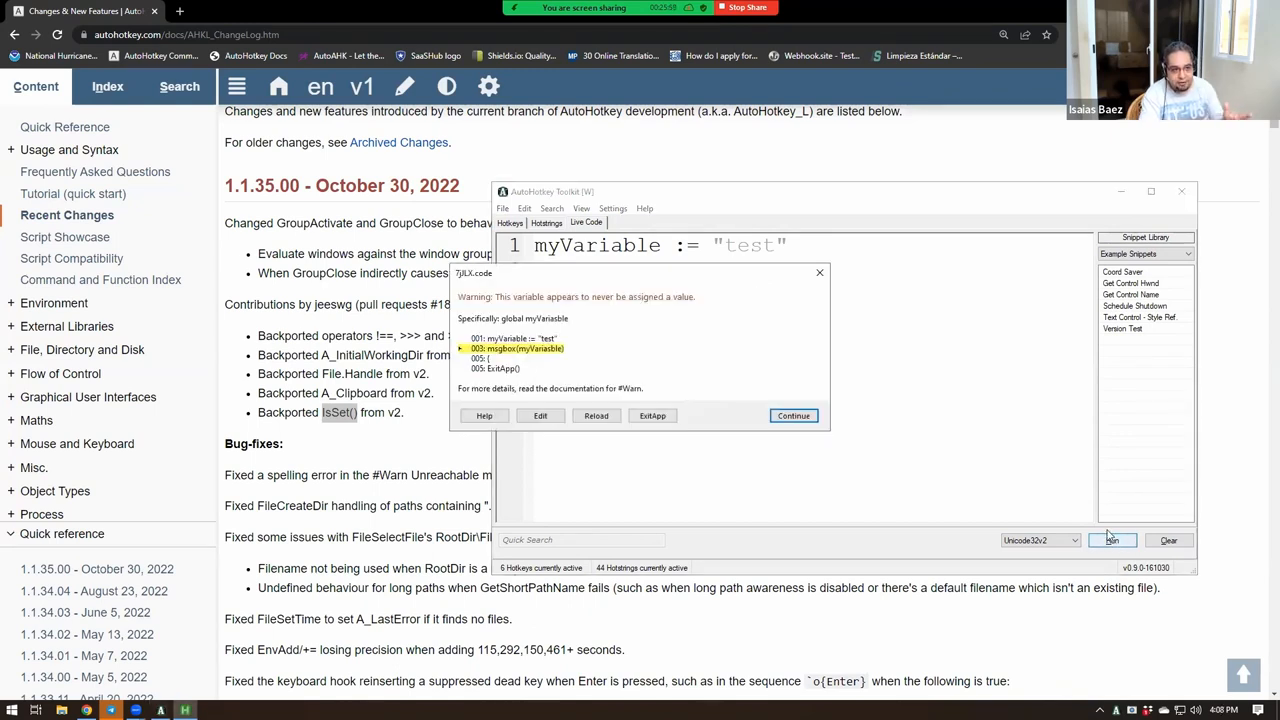
Step: Read the #Warn never-assigned-variable message for myVariasble and close it
{"action": "left_click_drag", "start_coordinate": [524, 297], "coordinate": [640, 297]}
{"action": "left_click", "coordinate": [598, 297]}
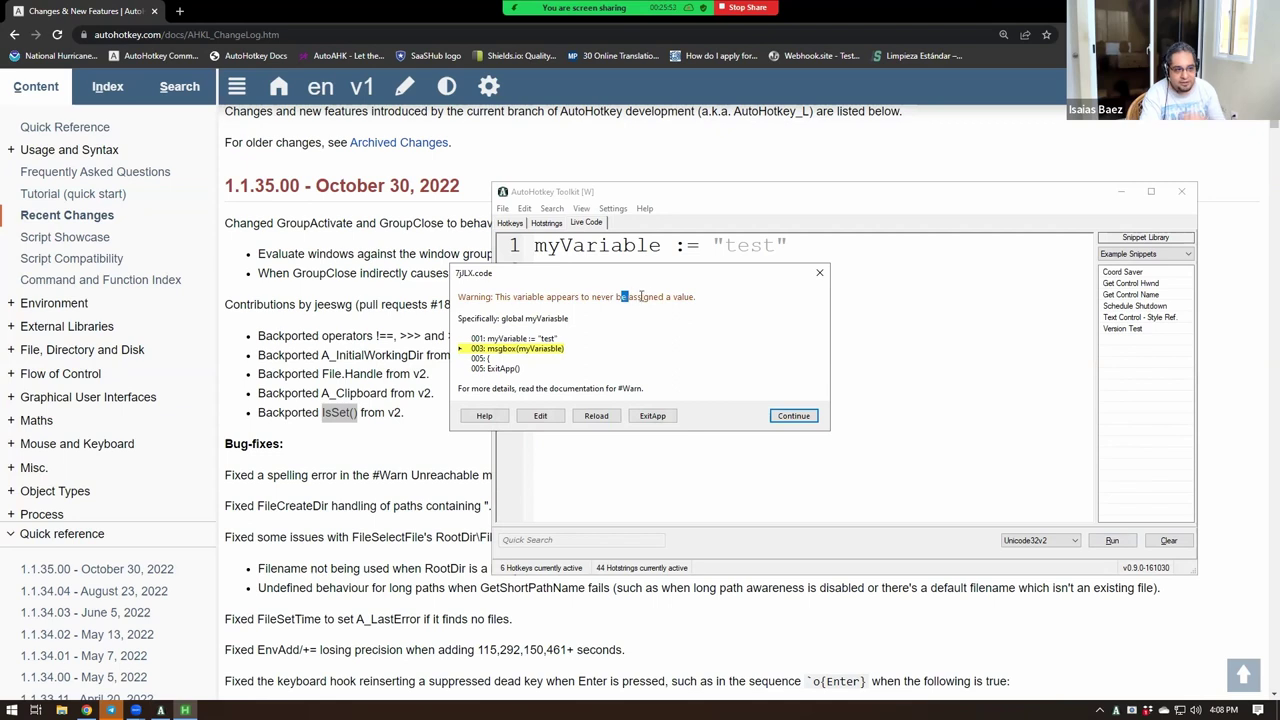
{"action": "left_click", "coordinate": [696, 296]}
{"action": "left_click_drag", "start_coordinate": [530, 318], "coordinate": [592, 325]}
{"action": "mouse_move", "coordinate": [698, 297]}
{"action": "left_mouse_down"}
{"action": "mouse_move", "coordinate": [478, 297]}
{"action": "mouse_move", "coordinate": [575, 320]}
{"action": "left_mouse_up"}
{"action": "key", "text": "ctrl+c"}
{"action": "left_click", "coordinate": [549, 297]}
{"action": "left_click", "coordinate": [557, 318]}
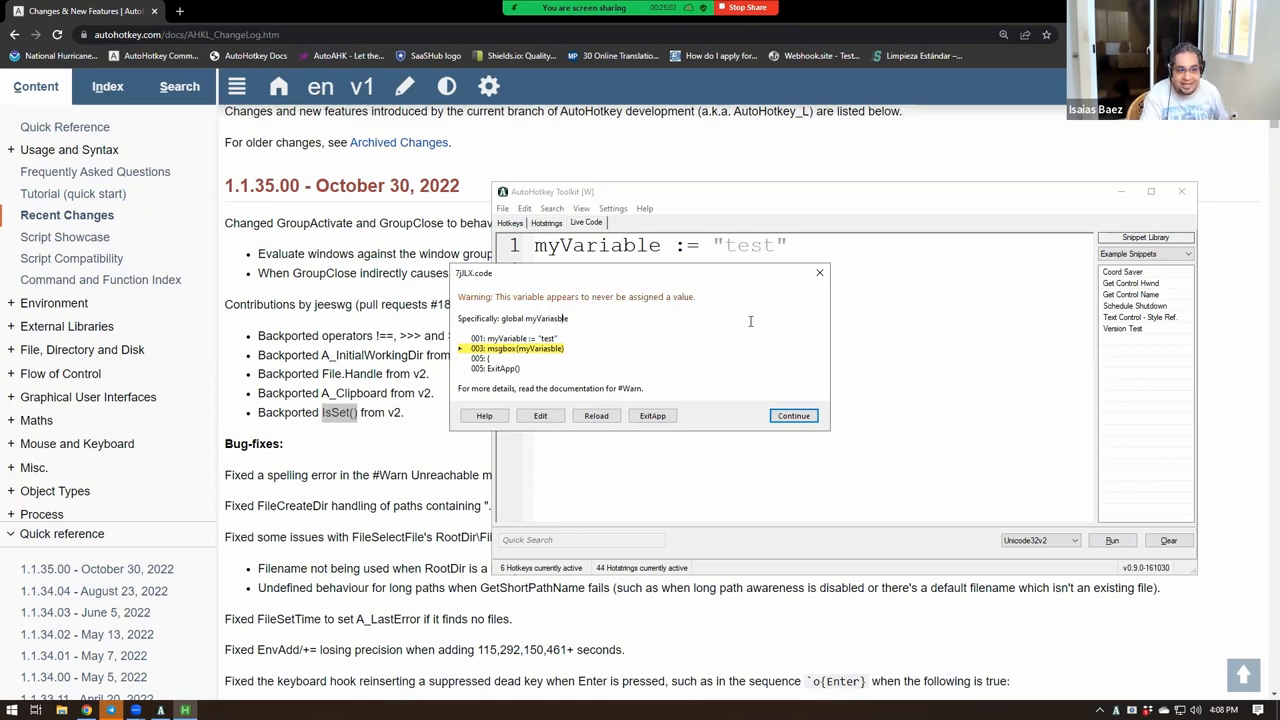
{"action": "key", "text": "Escape"}
{"action": "type", "text": "msgbox myVariasble"}
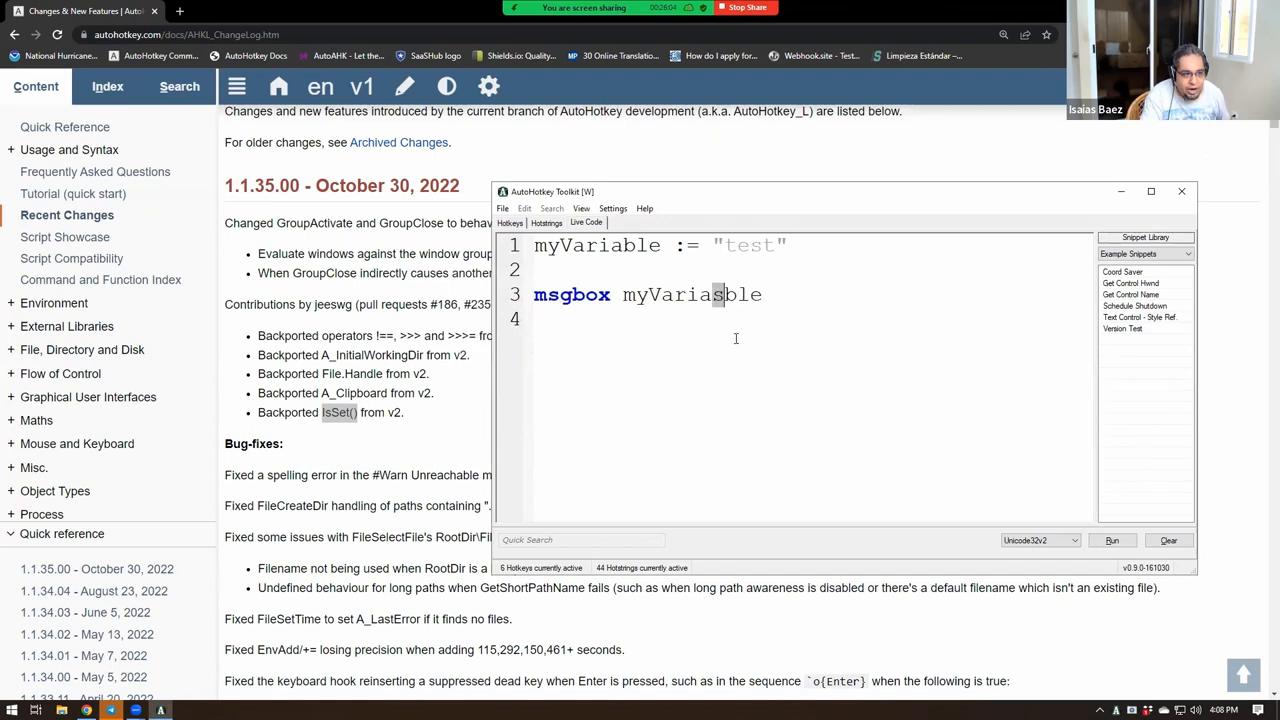
Step: Correct myVariasble to myVariable, rerun the script and dismiss the test message box
{"action": "key", "text": "Delete"}
{"action": "left_click", "coordinate": [1112, 540]}
{"action": "left_click", "coordinate": [650, 398]}
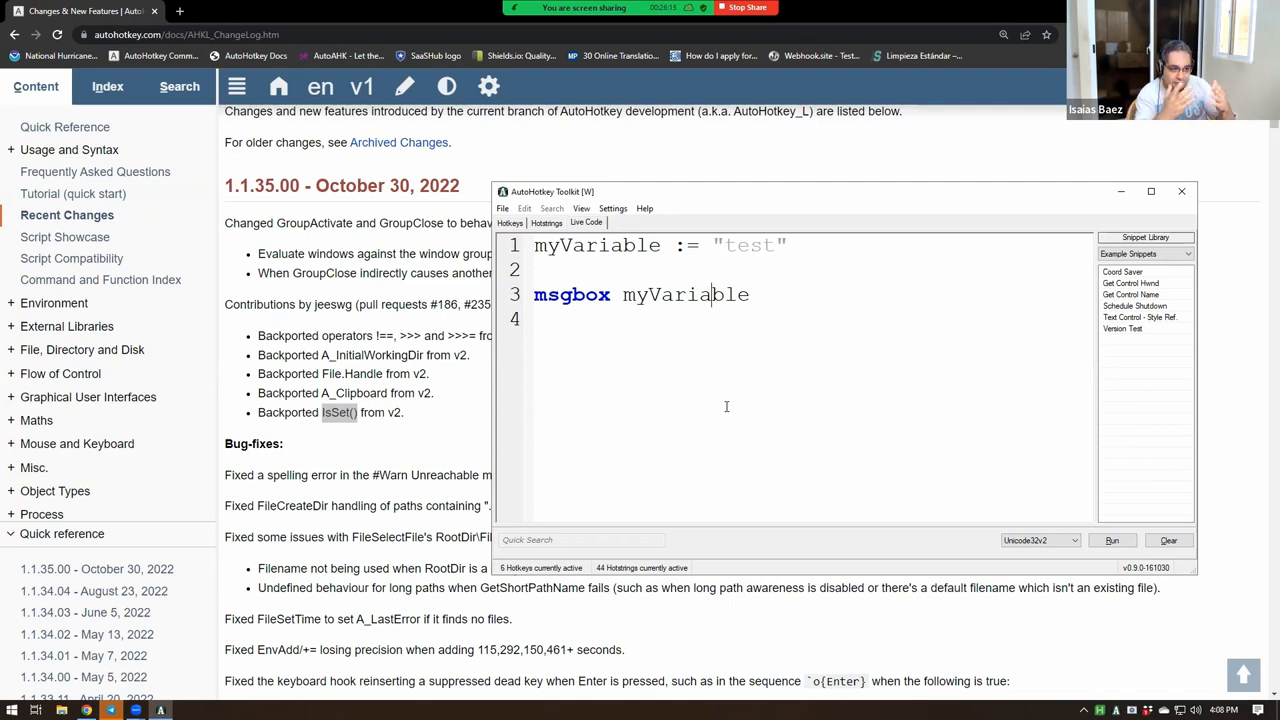
Step: Rewrite line 3 as msgbox isset(myVariasble) ? myVariasble : "not found"
{"action": "left_click", "coordinate": [710, 294]}
{"action": "type", "text": "s"}
{"action": "key", "text": "shift+Left"}
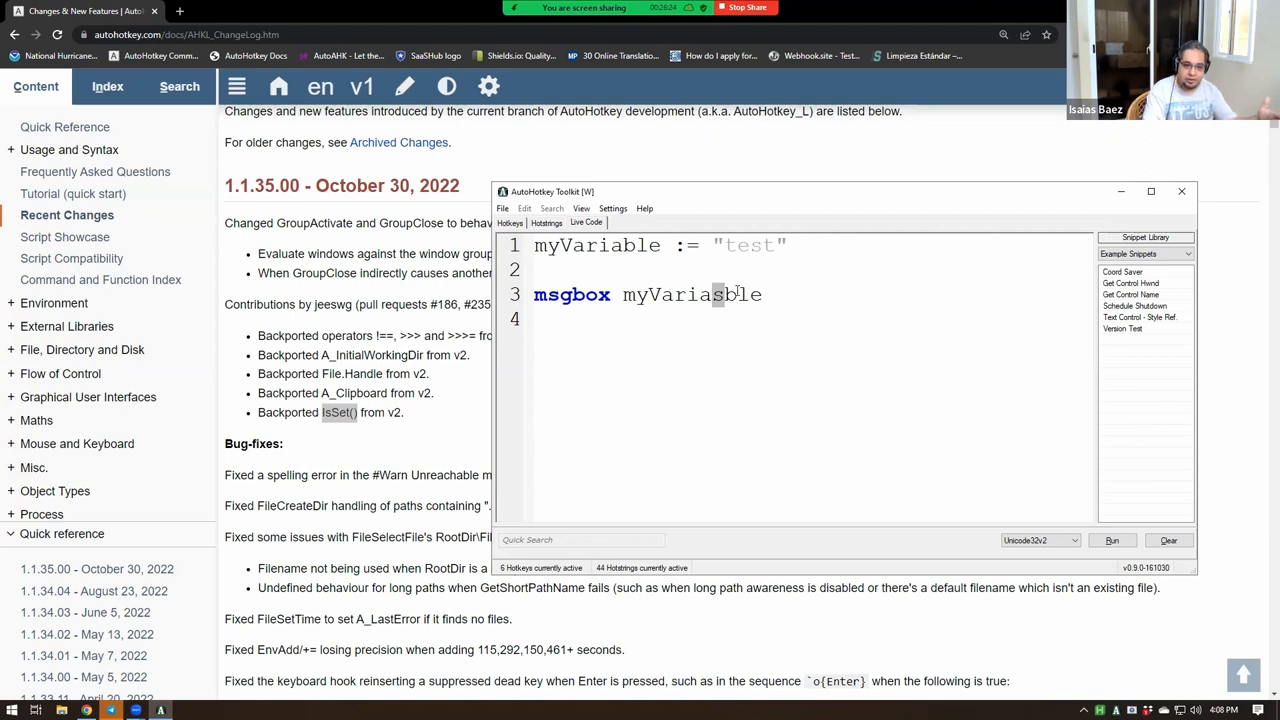
{"action": "double_click", "coordinate": [660, 295]}
{"action": "key", "text": "BackSpace"}
{"action": "type", "text": "isset()"}
{"action": "key", "text": "Left"}
{"action": "key", "text": "ctrl+v"}
{"action": "key", "text": "End"}
{"action": "type", "text": "?"}
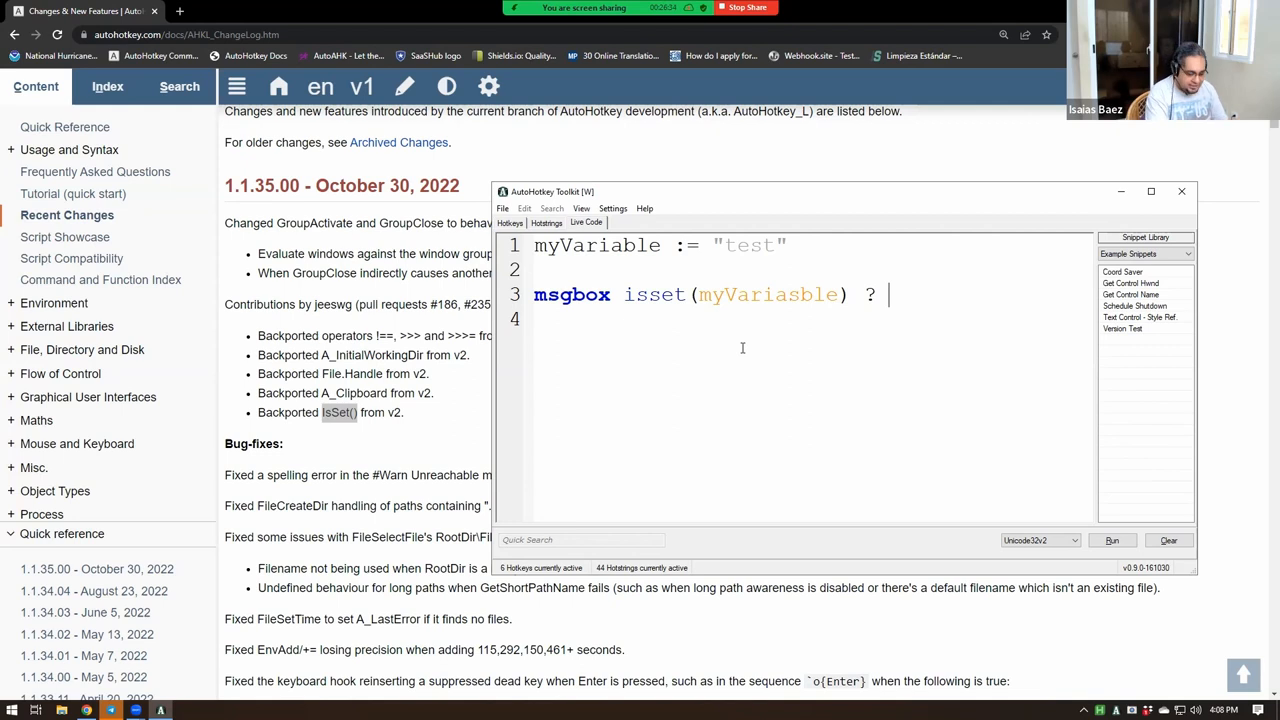
{"action": "key", "text": "ctrl+v"}
{"action": "type", "text": ": "}
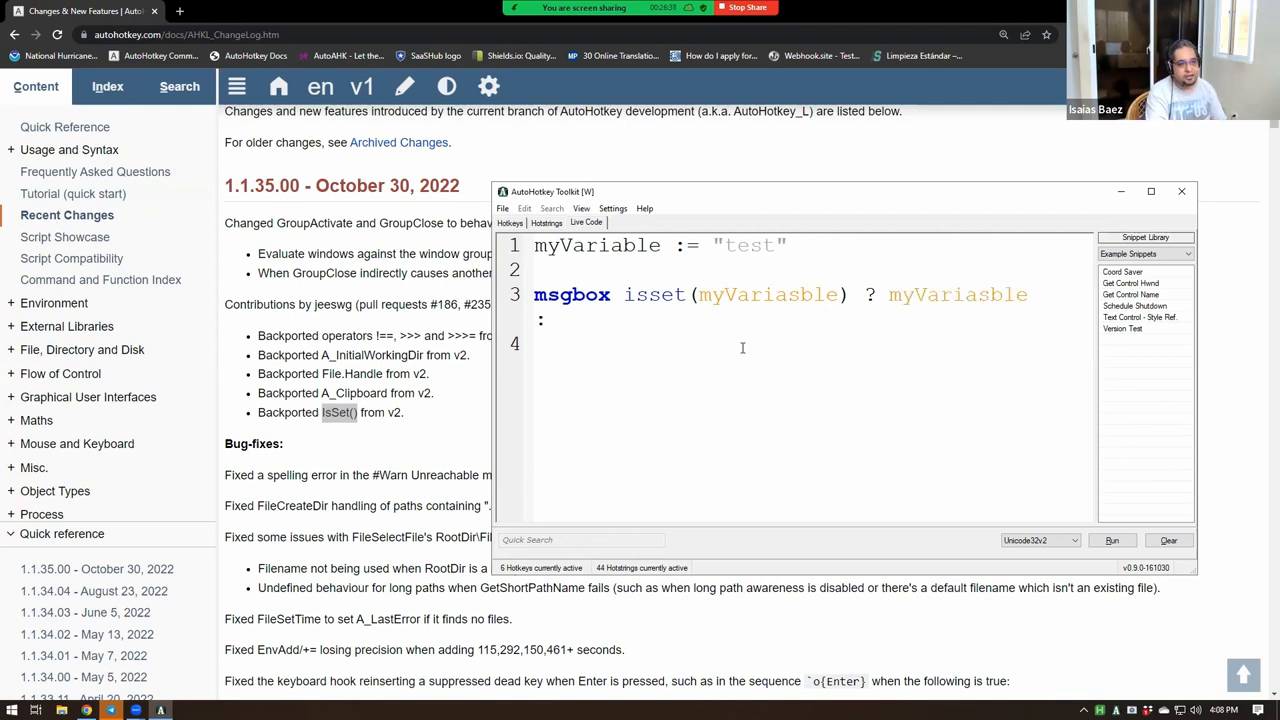
{"action": "type", "text": "not found"}
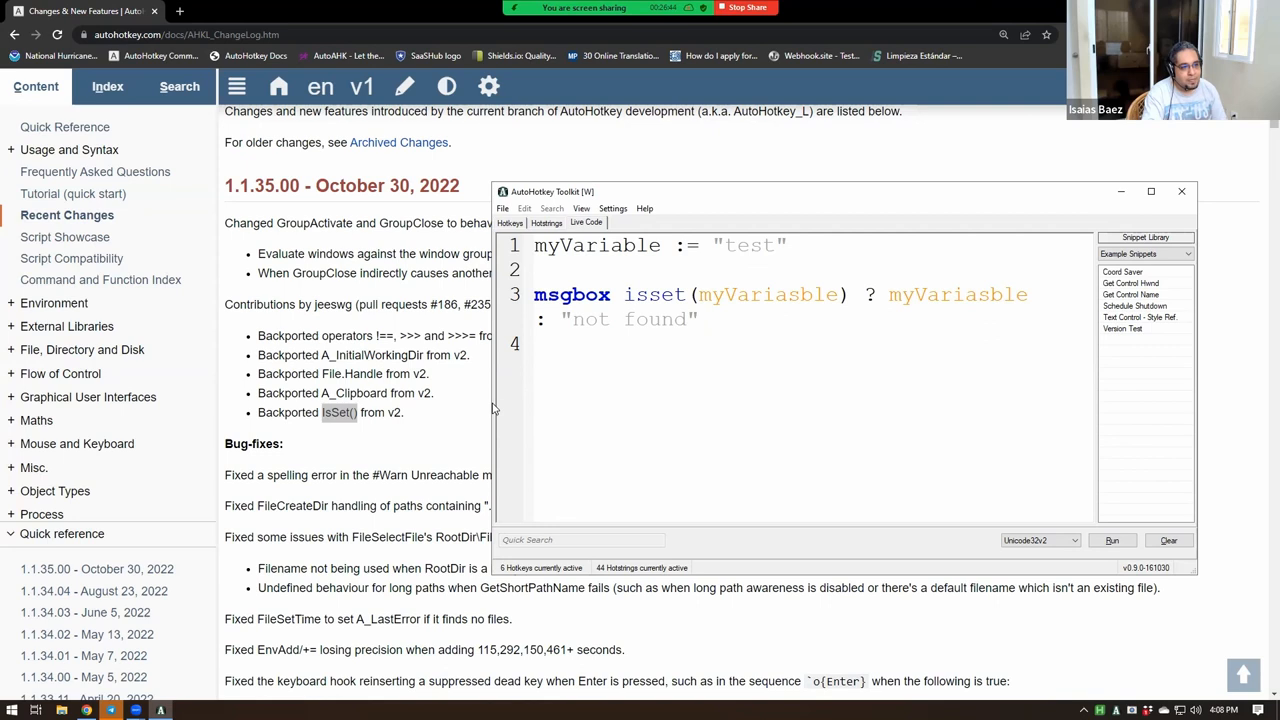
Step: Widen the window, run the IsSet test and dismiss the resulting "not found" message
{"action": "left_click_drag", "start_coordinate": [488, 405], "coordinate": [364, 398]}
{"action": "double_click", "coordinate": [525, 295]}
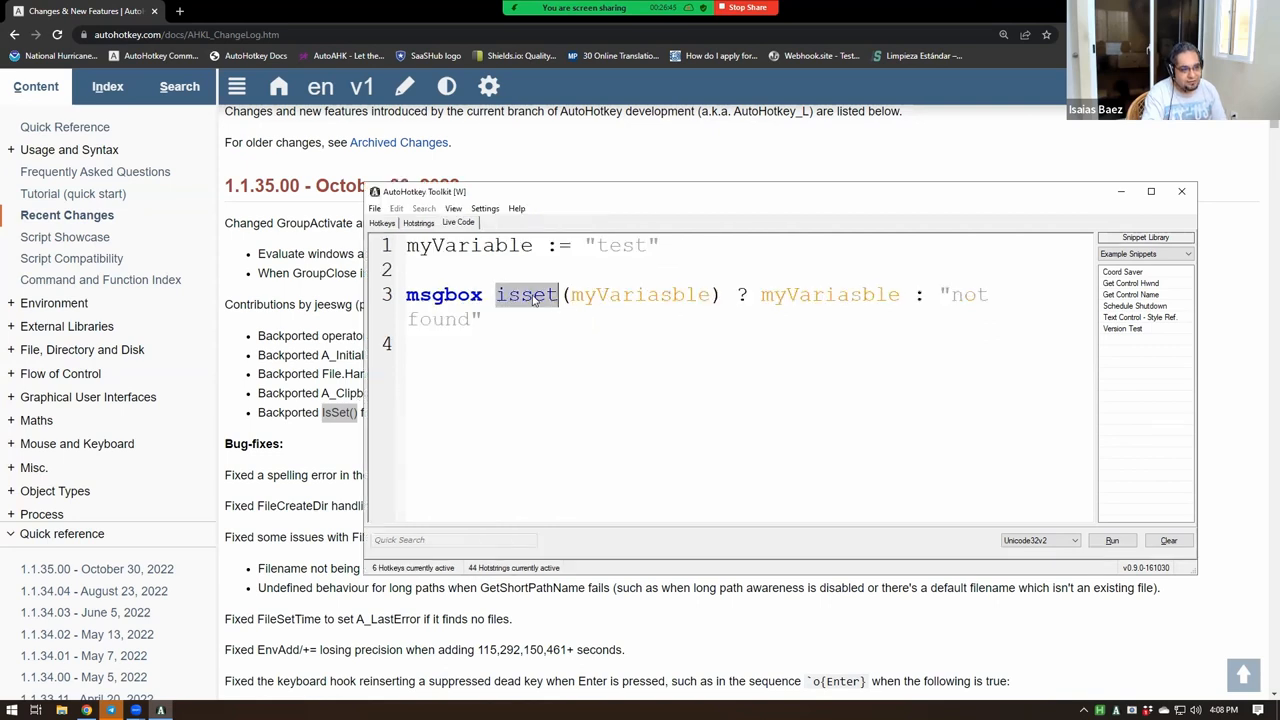
{"action": "left_click", "coordinate": [1112, 540]}
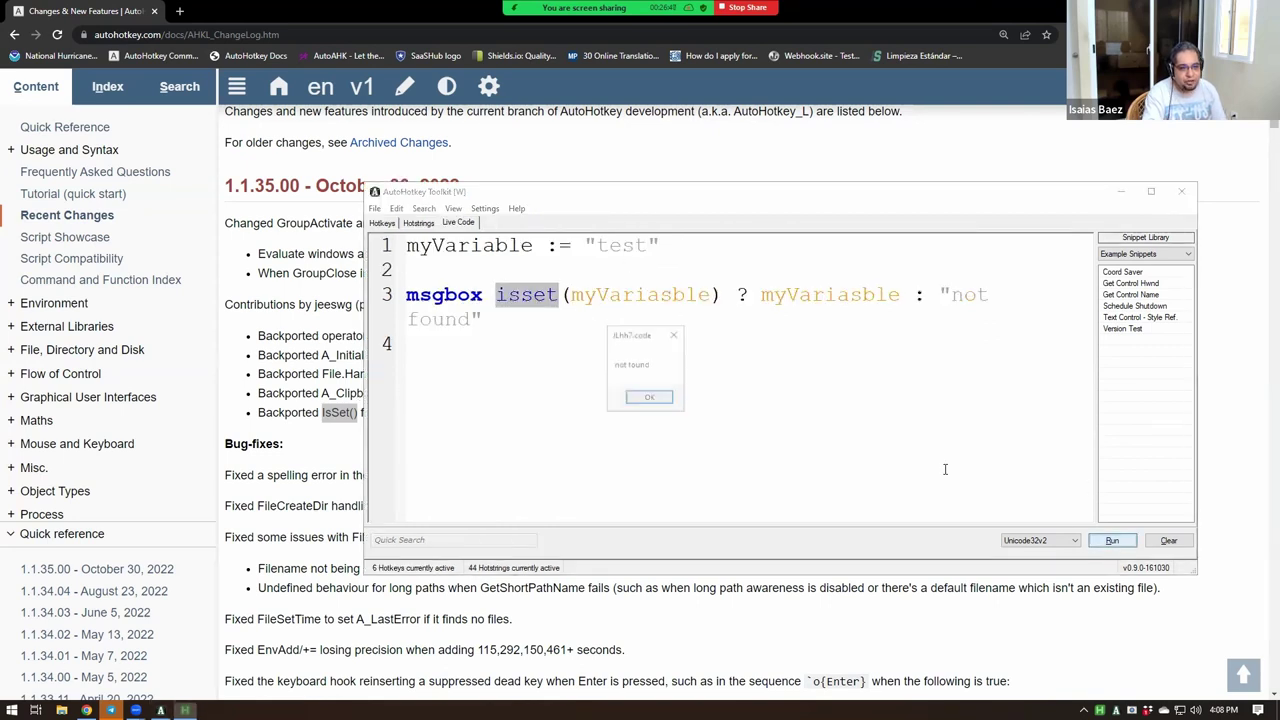
{"action": "left_click", "coordinate": [649, 398]}
{"action": "left_click_drag", "start_coordinate": [720, 295], "coordinate": [497, 294]}
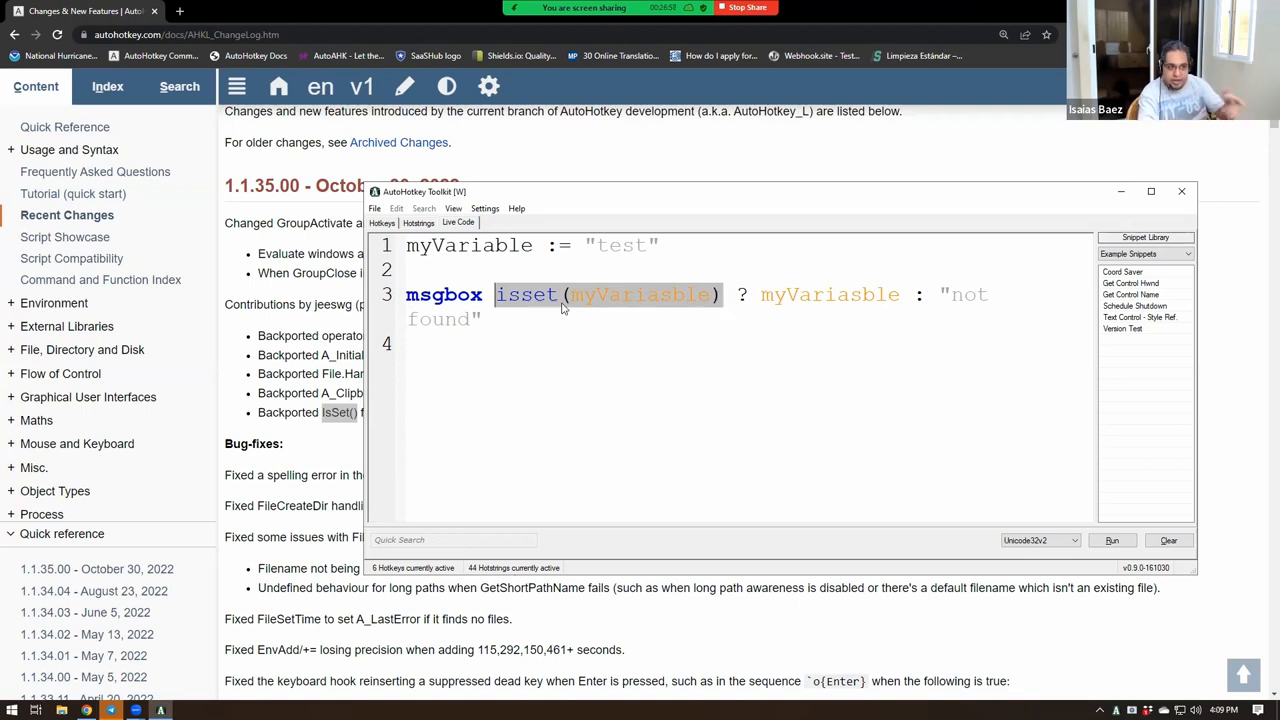
Step: Change line 1 so myVariable is assigned empty quotes instead of "test"
{"action": "left_click", "coordinate": [524, 298]}
{"action": "double_click", "coordinate": [524, 298]}
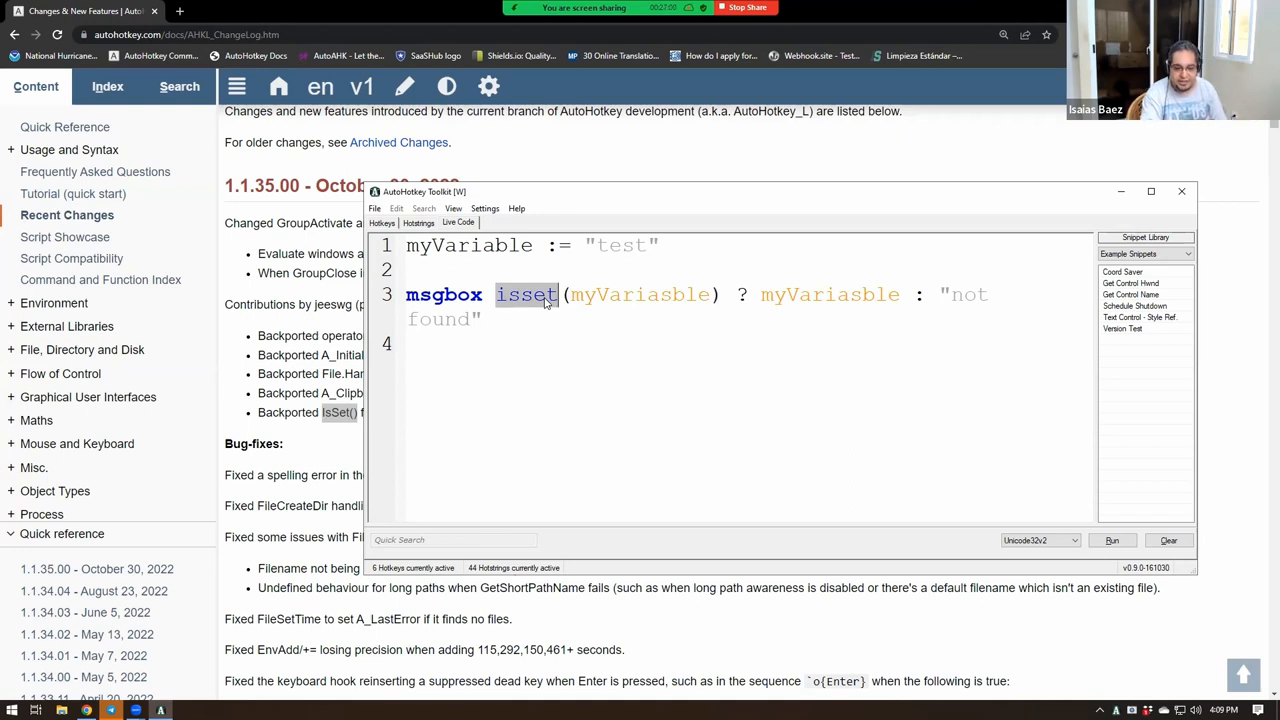
{"action": "double_click", "coordinate": [620, 245]}
{"action": "key", "text": "BackSpace"}
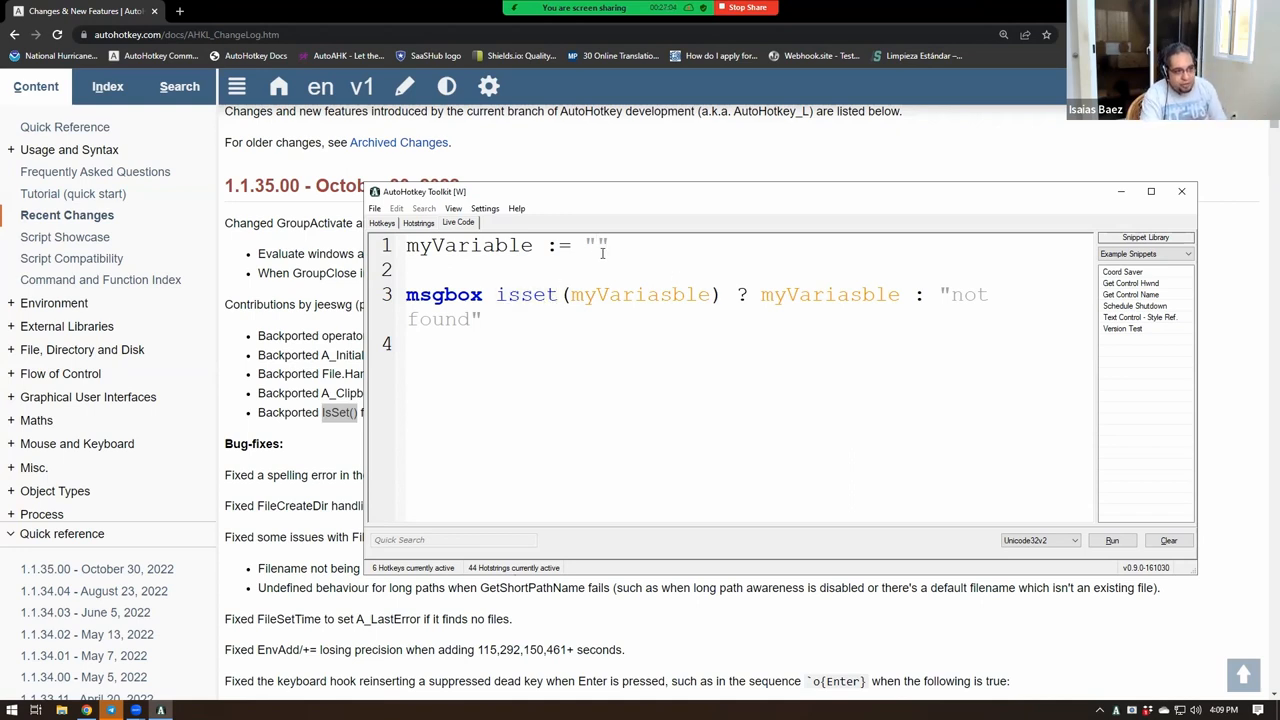
{"action": "left_click_drag", "start_coordinate": [607, 247], "coordinate": [572, 245]}
{"action": "type", "text": "\""}
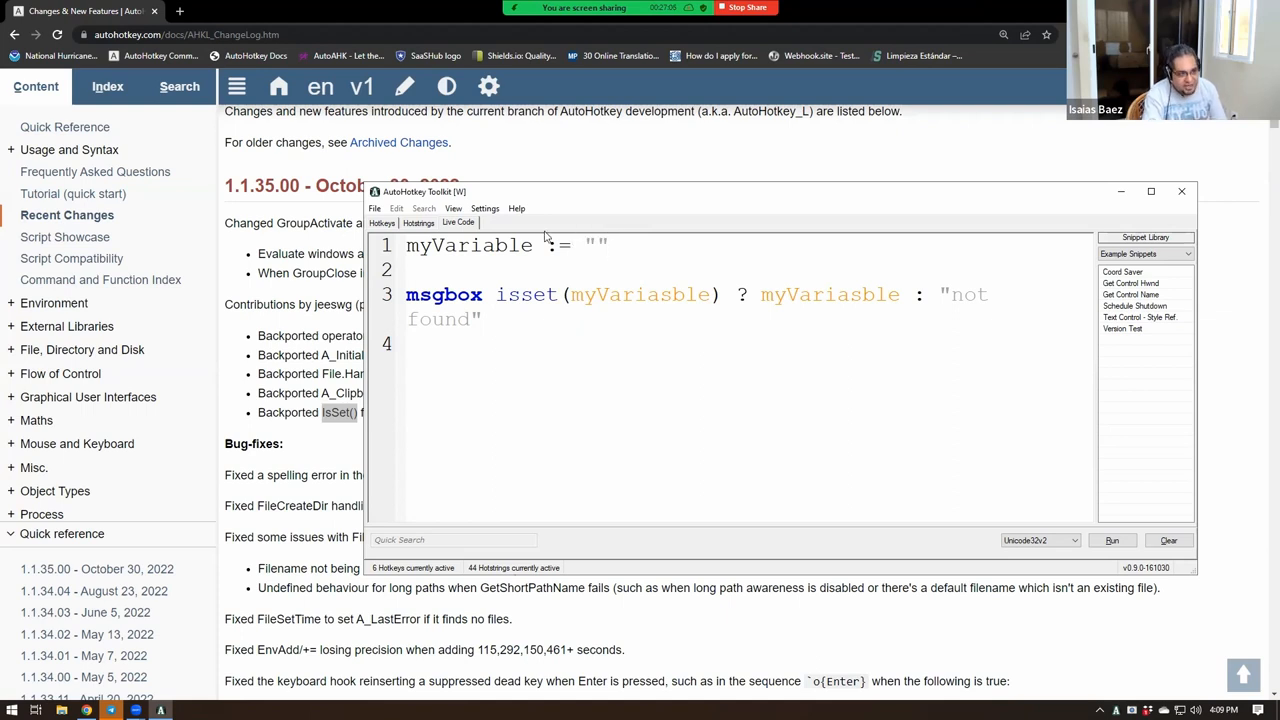
{"action": "double_click", "coordinate": [470, 246]}
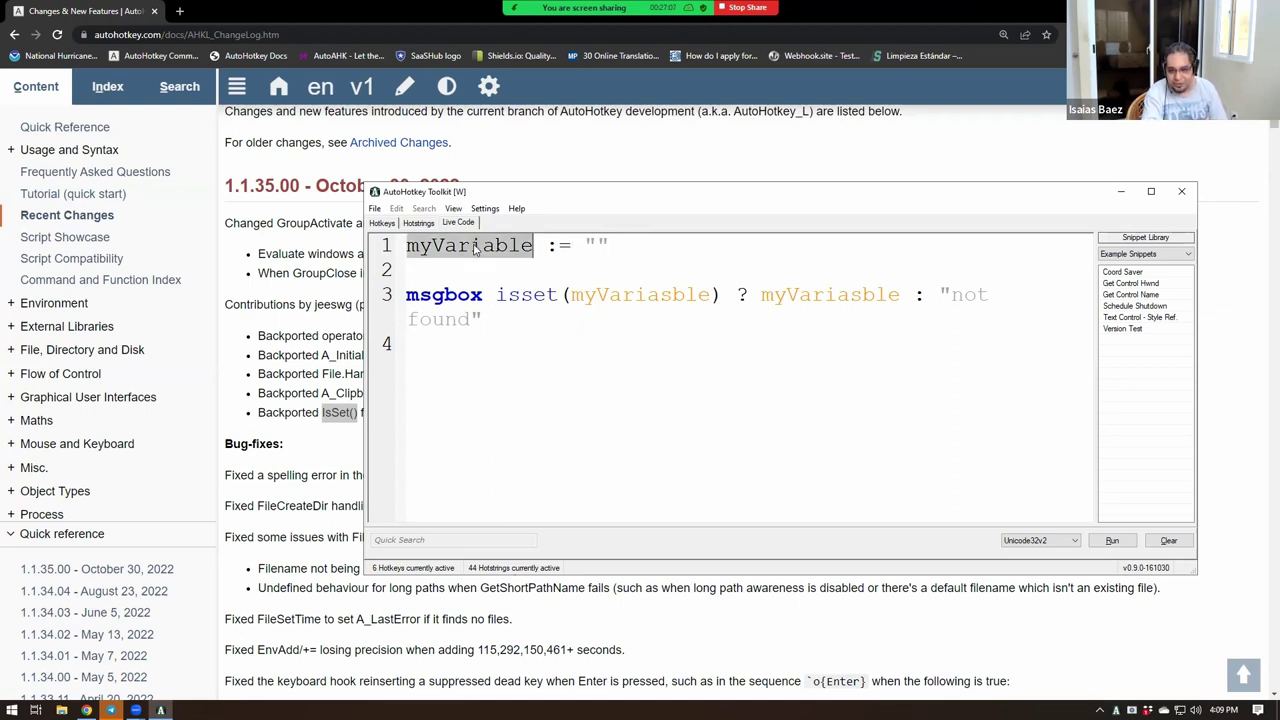
{"action": "left_click", "coordinate": [596, 244]}
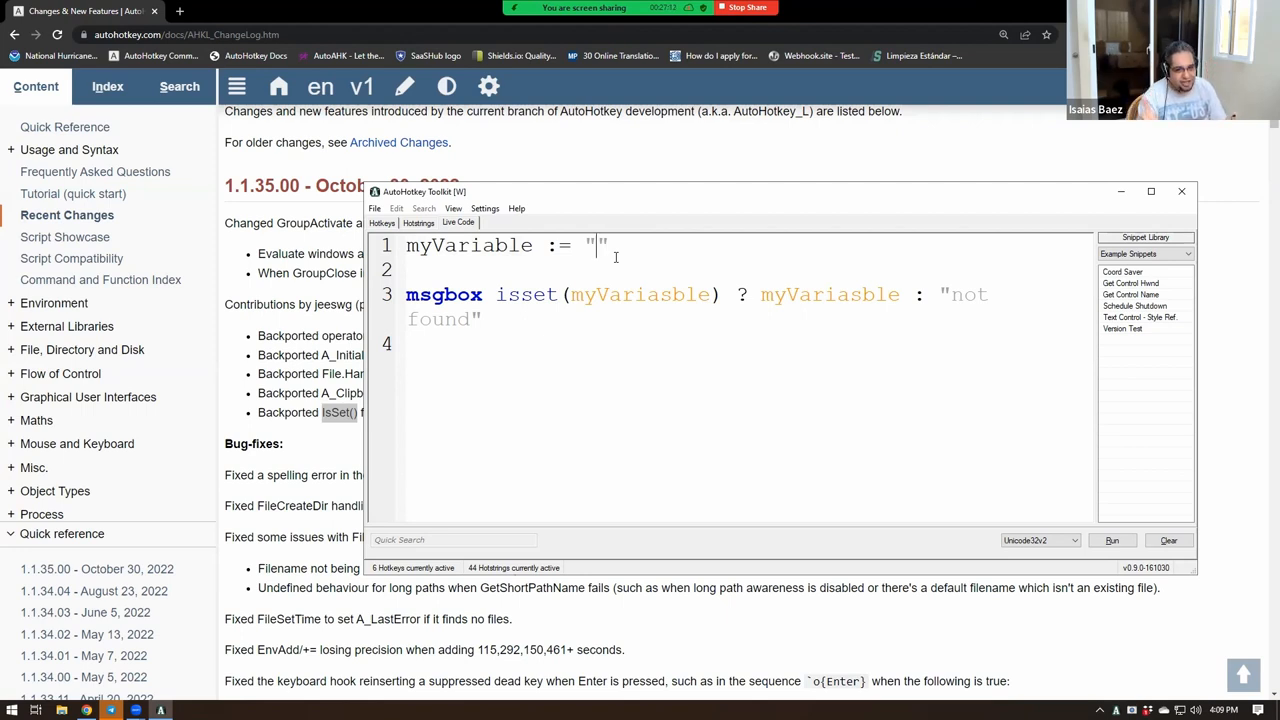
{"action": "left_click_drag", "start_coordinate": [608, 244], "coordinate": [584, 244]}
{"action": "left_click", "coordinate": [505, 244]}
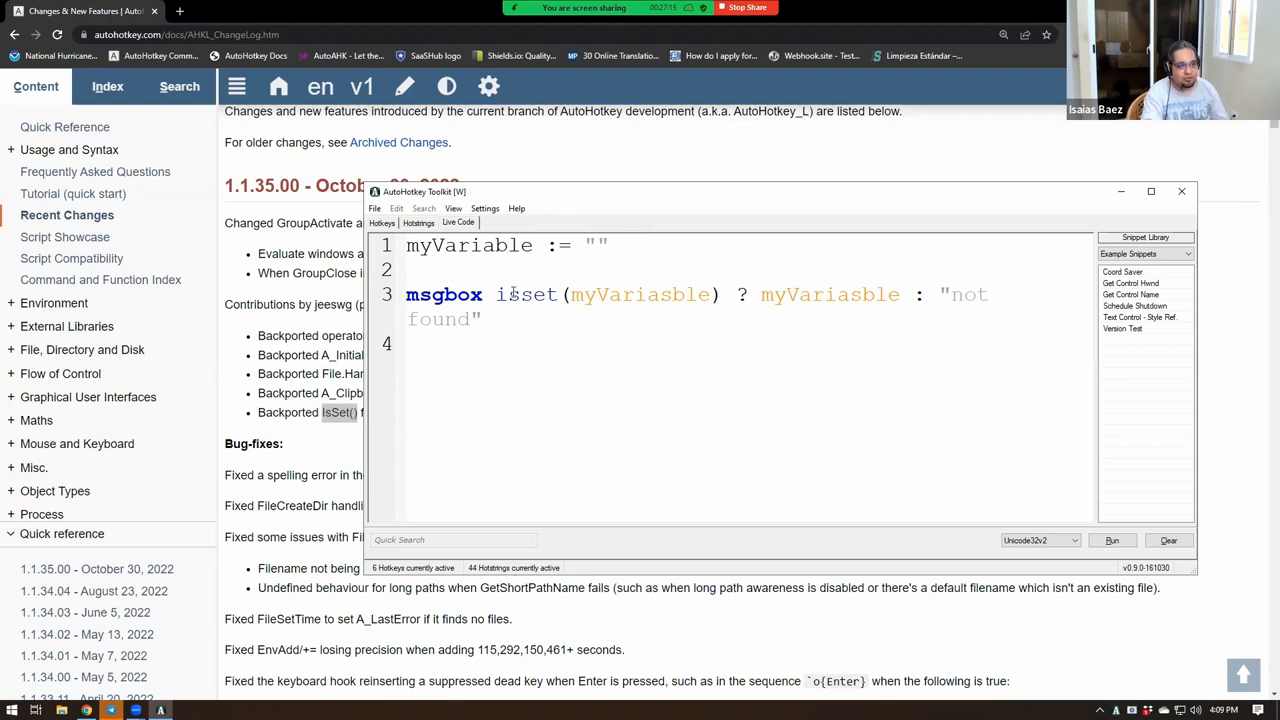
Step: Reduce line 3 to msgbox isset(myVariable) with the typo fixed and run it to show 1
{"action": "left_click_drag", "start_coordinate": [722, 295], "coordinate": [735, 333]}
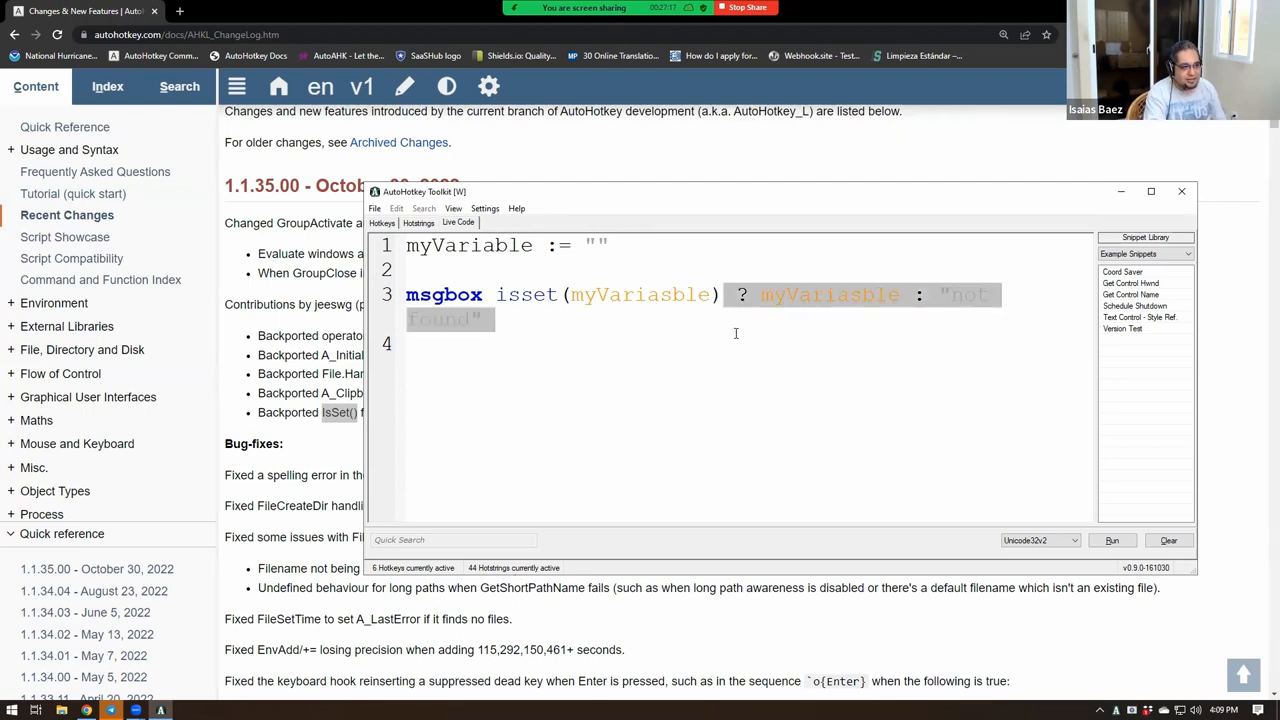
{"action": "key", "text": "BackSpace"}
{"action": "double_click", "coordinate": [496, 250]}
{"action": "key", "text": "ctrl+c"}
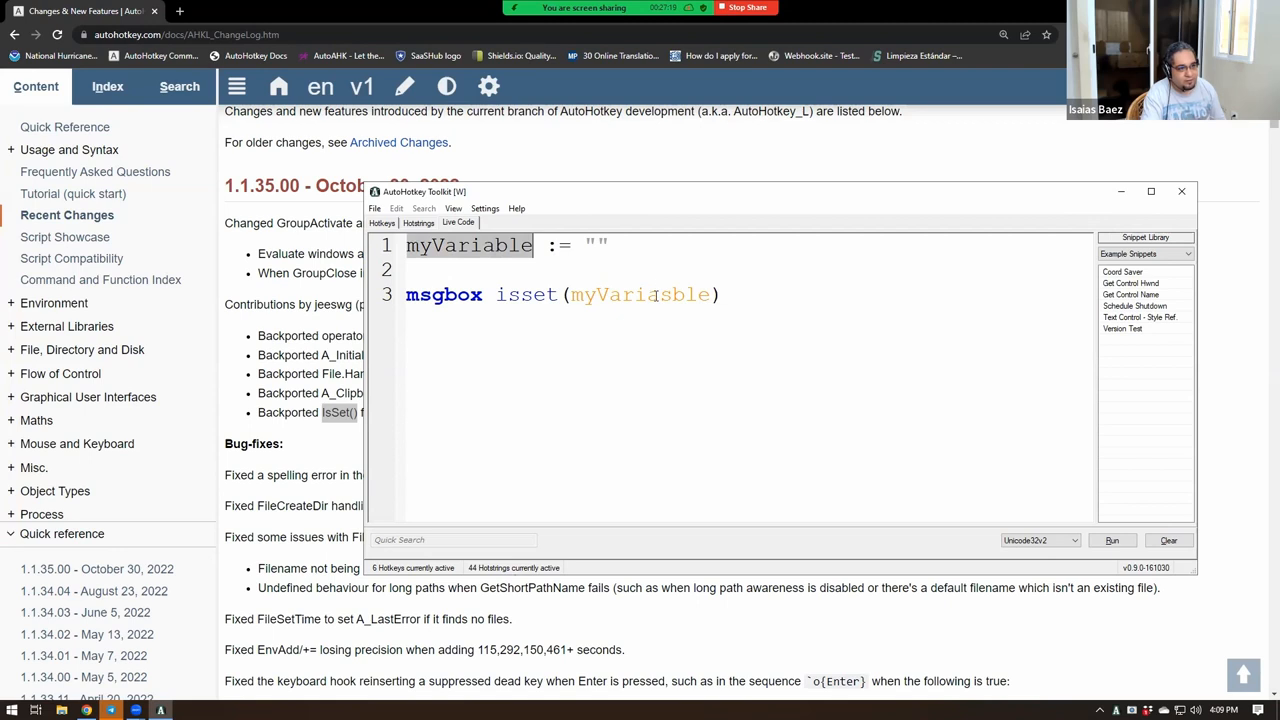
{"action": "double_click", "coordinate": [657, 295]}
{"action": "key", "text": "ctrl+v"}
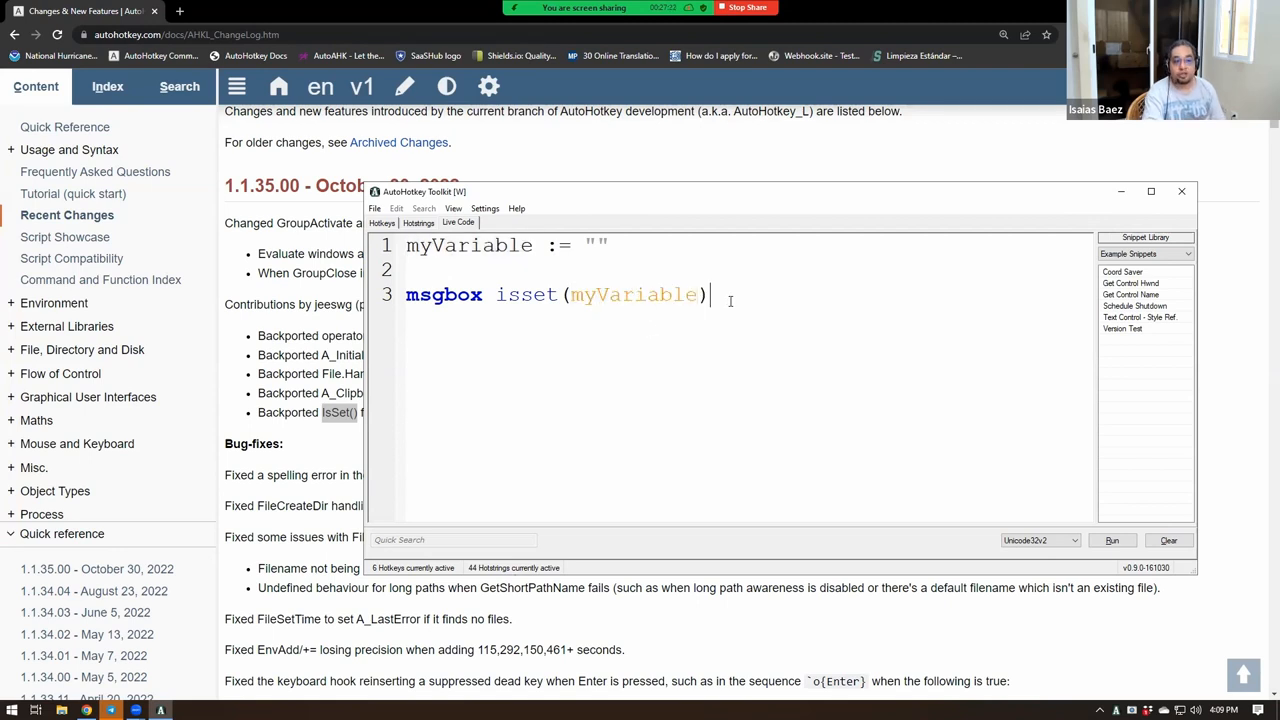
{"action": "left_click", "coordinate": [1112, 540]}
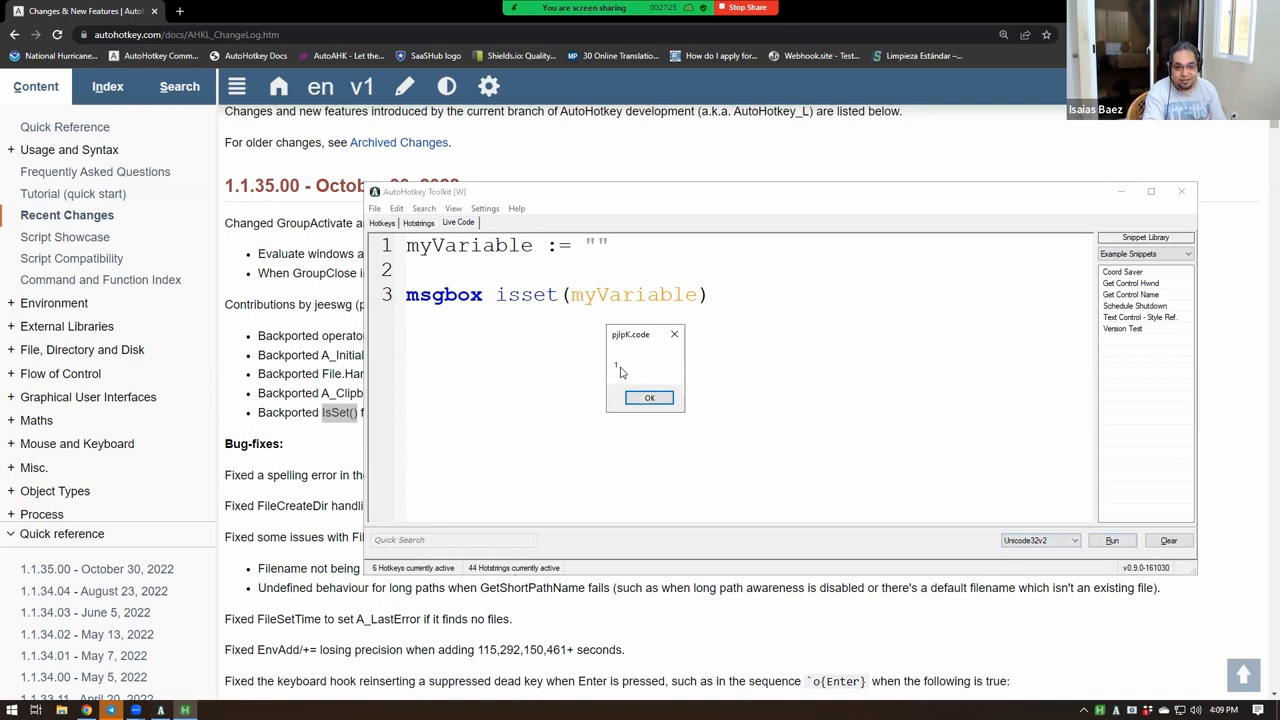
{"action": "left_click", "coordinate": [649, 398]}
Step: Delete := "" so myVariable is unassigned, run and close the resulting error
{"action": "left_click_drag", "start_coordinate": [545, 245], "coordinate": [620, 270]}
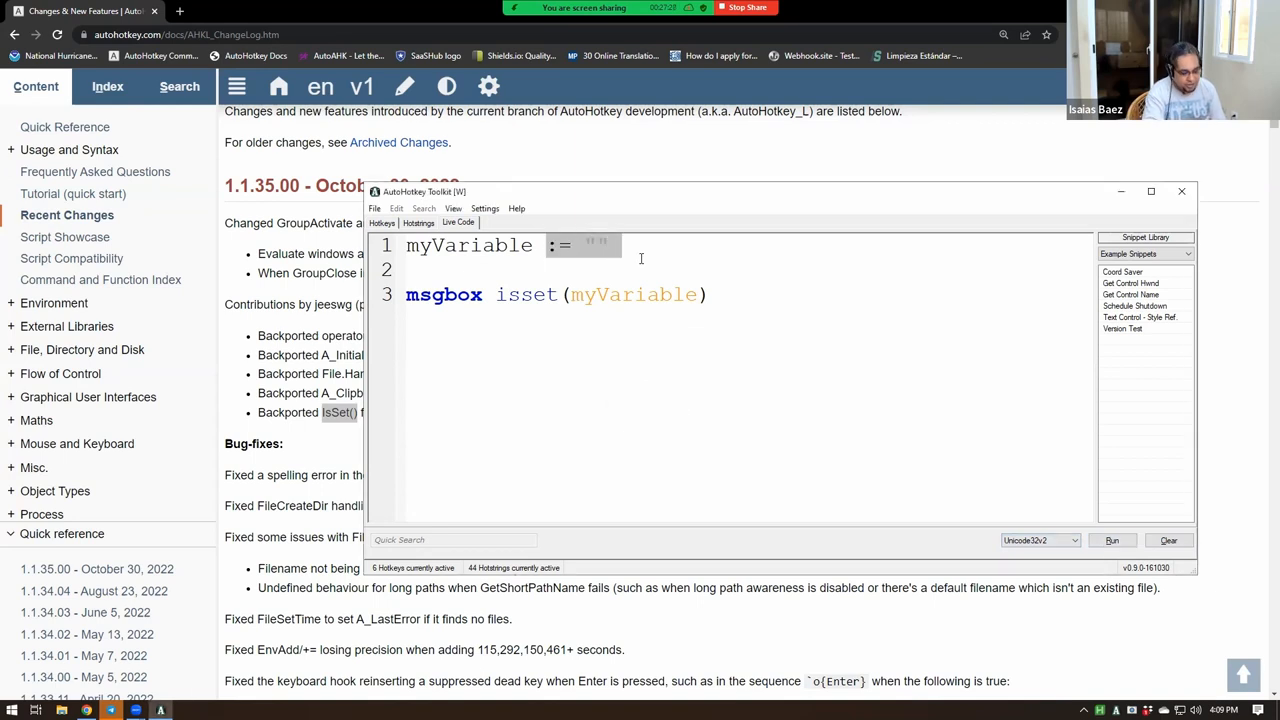
{"action": "key", "text": "Delete"}
{"action": "left_click", "coordinate": [1112, 540]}
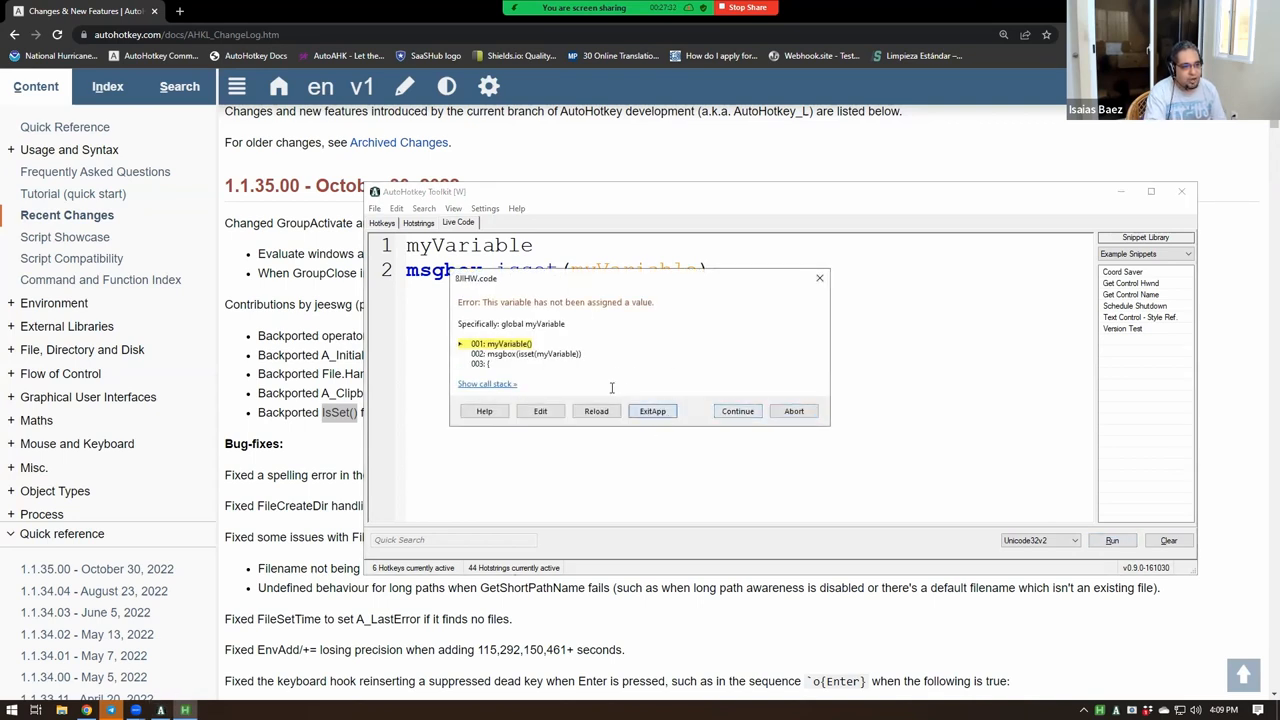
{"action": "left_click", "coordinate": [652, 411]}
Step: Comment out the myVariable line and run again so isset reports 0
{"action": "left_click", "coordinate": [568, 252]}
{"action": "key", "text": "Home"}
{"action": "type", "text": ";"}
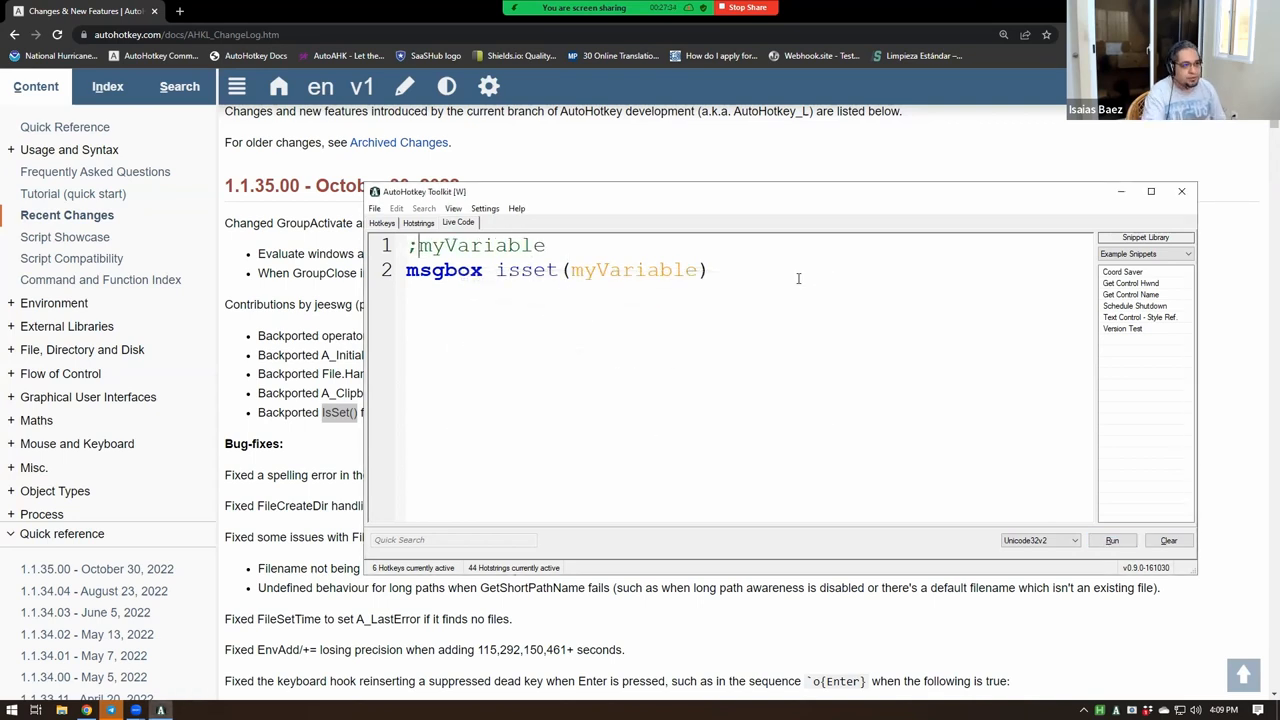
{"action": "left_click", "coordinate": [1112, 540]}
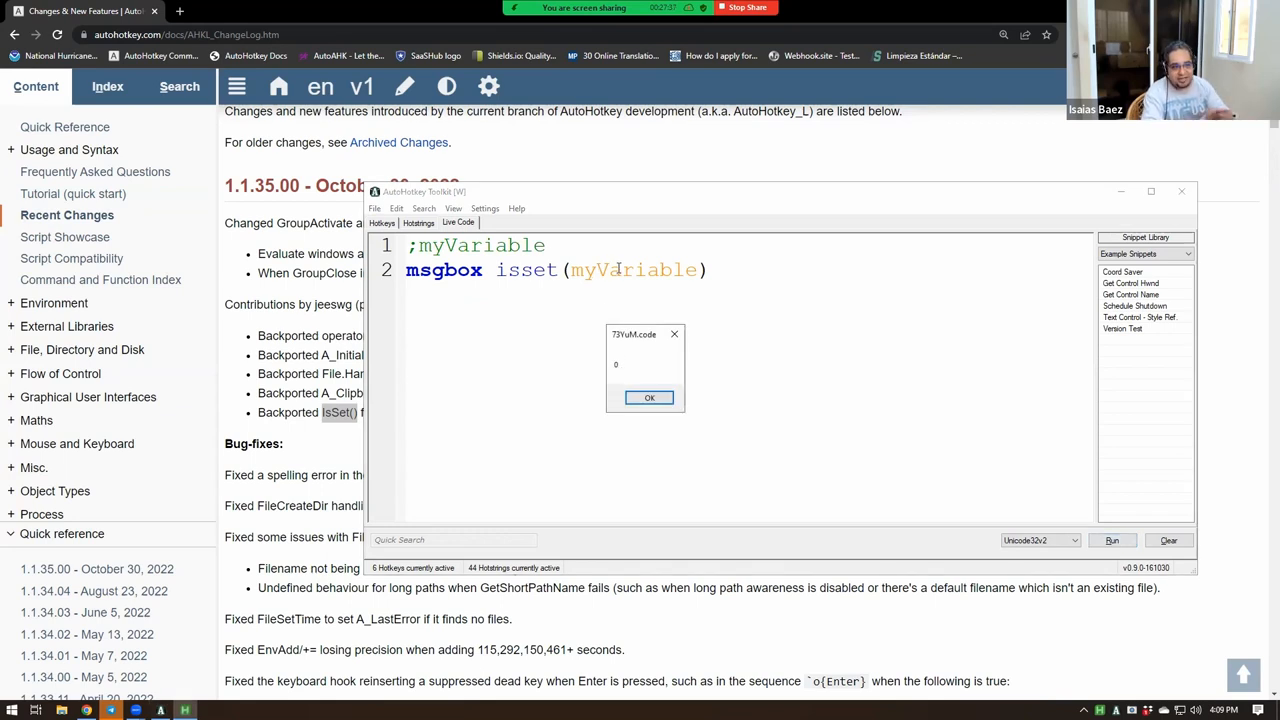
{"action": "left_click", "coordinate": [649, 398]}
{"action": "left_click", "coordinate": [537, 270]}
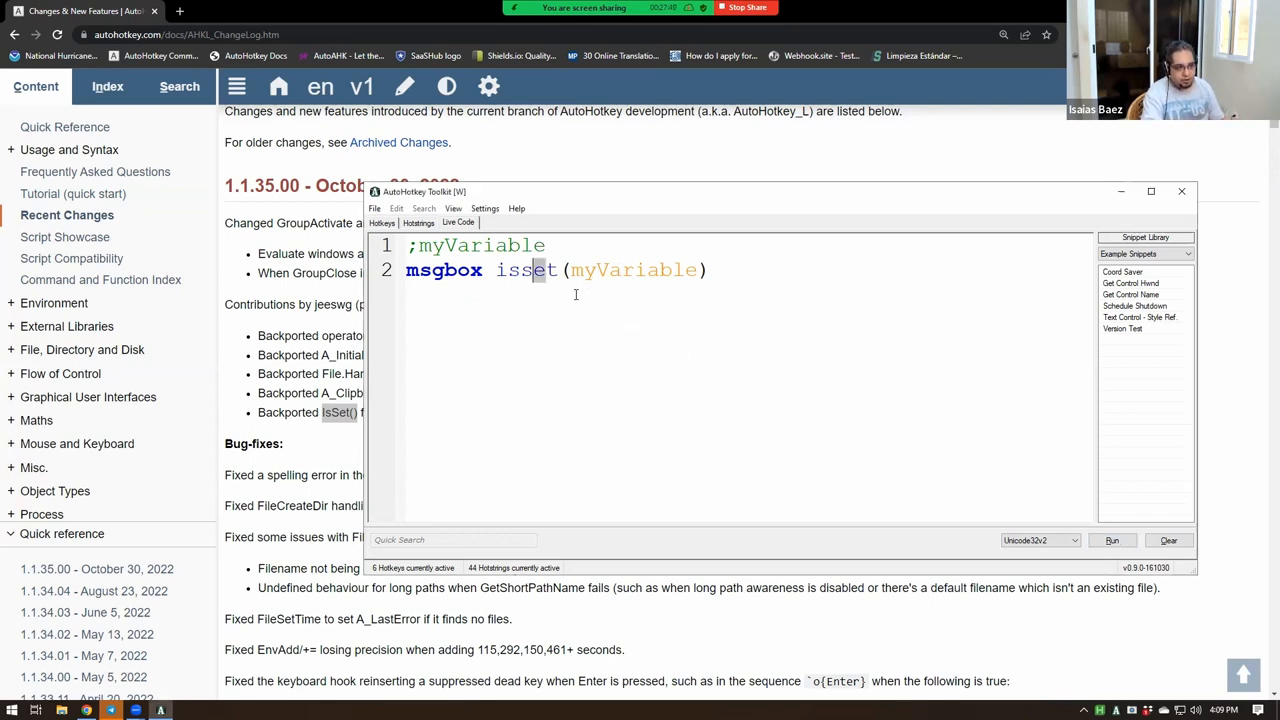
Step: Undo back to the original assignment and switch away to the changelog page
{"action": "key", "text": "ctrl+z"}
{"action": "key", "text": "ctrl+z"}
{"action": "key", "text": "ctrl+z"}
{"action": "key", "text": "ctrl+z"}
{"action": "key", "text": "ctrl+z"}
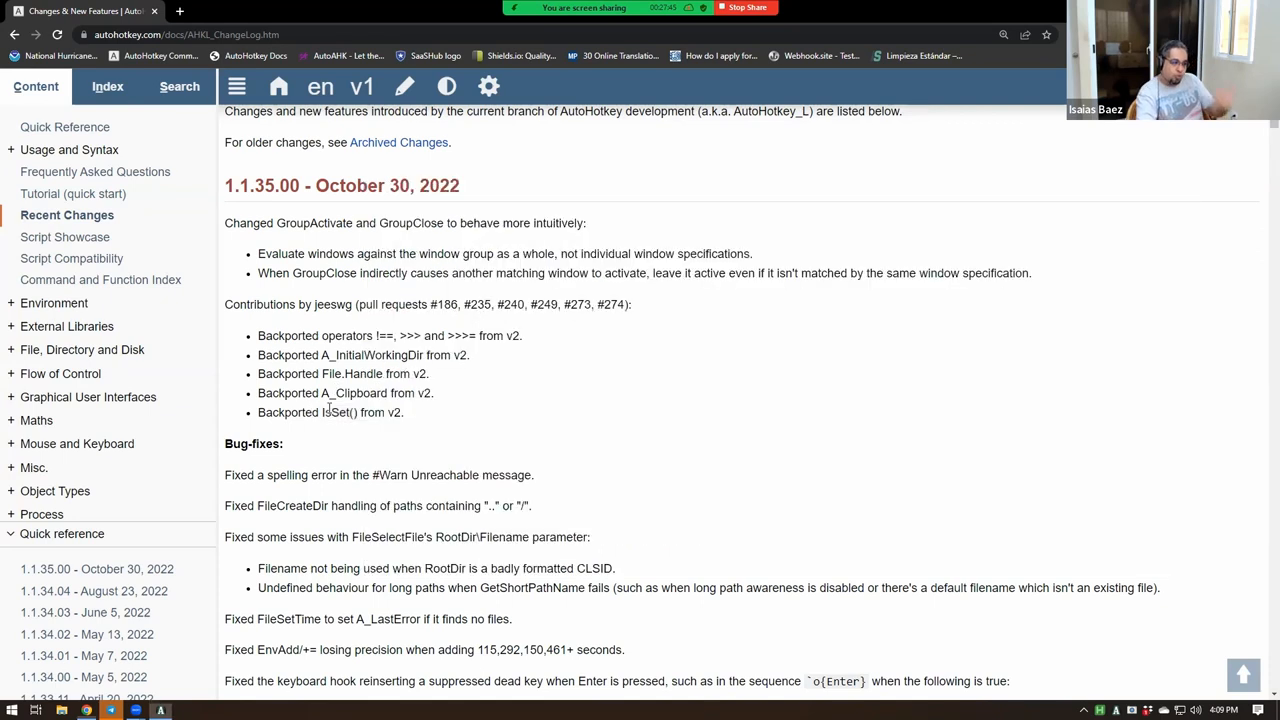
{"action": "key", "text": "alt+Tab"}
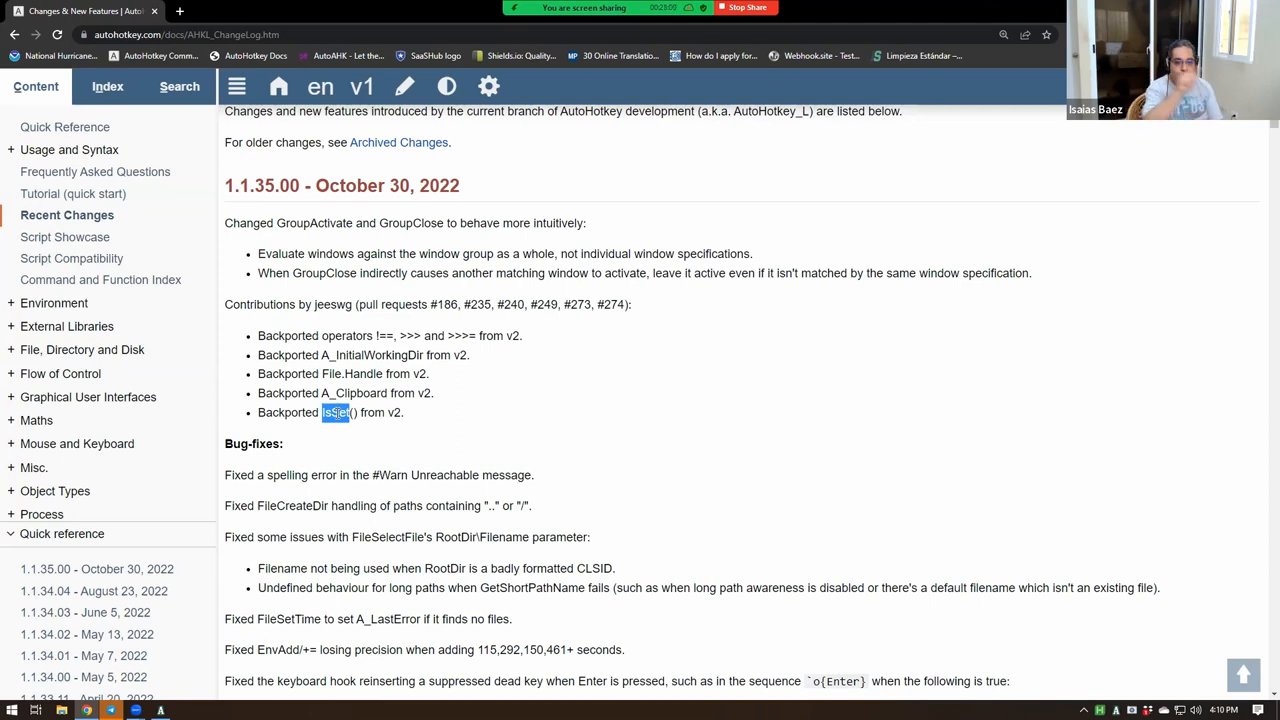
Step: Replace the msgbox lines with an if isset(myVariable) / else block assigning "default"
{"action": "key", "text": "alt+Tab"}
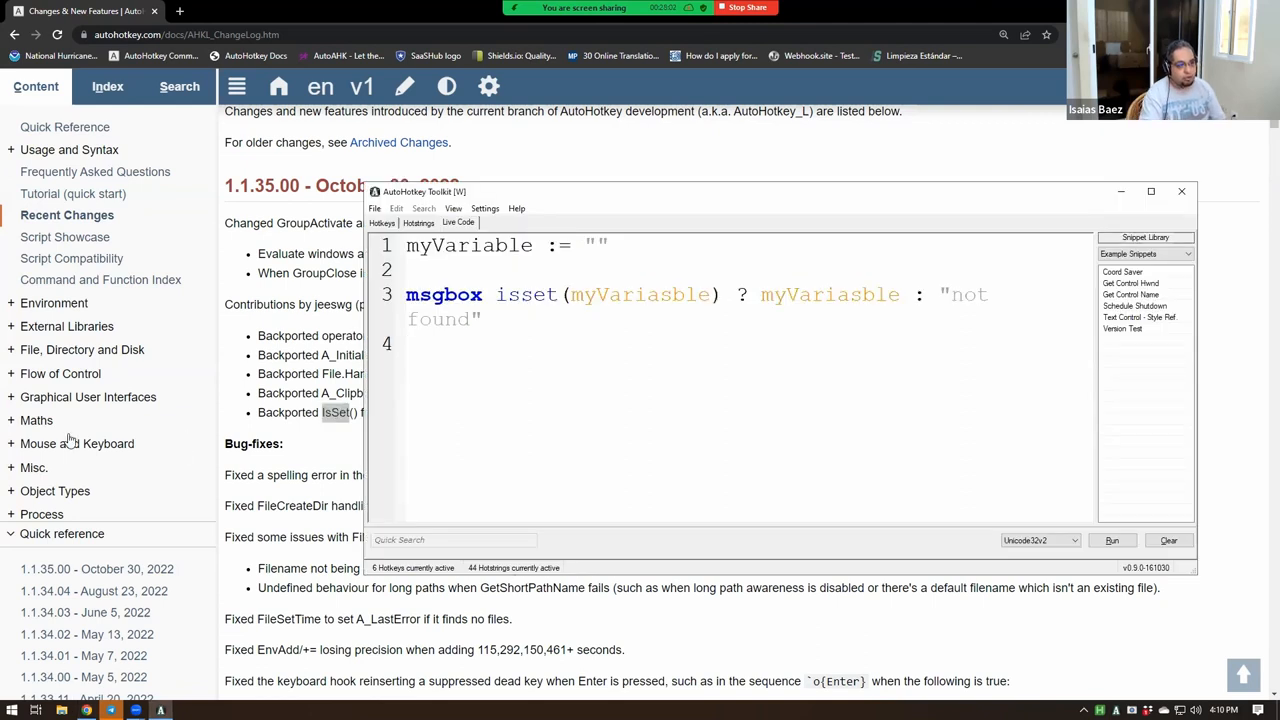
{"action": "left_click_drag", "start_coordinate": [490, 320], "coordinate": [378, 268]}
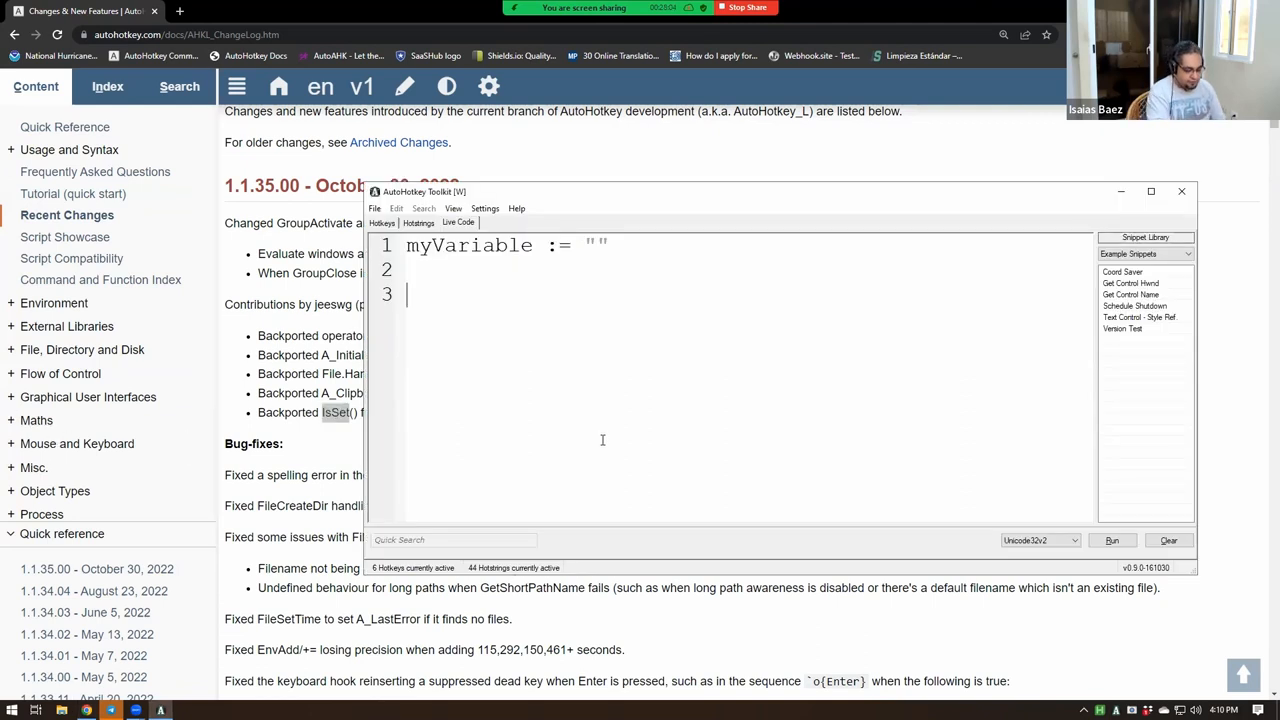
{"action": "type", "text": "if "}
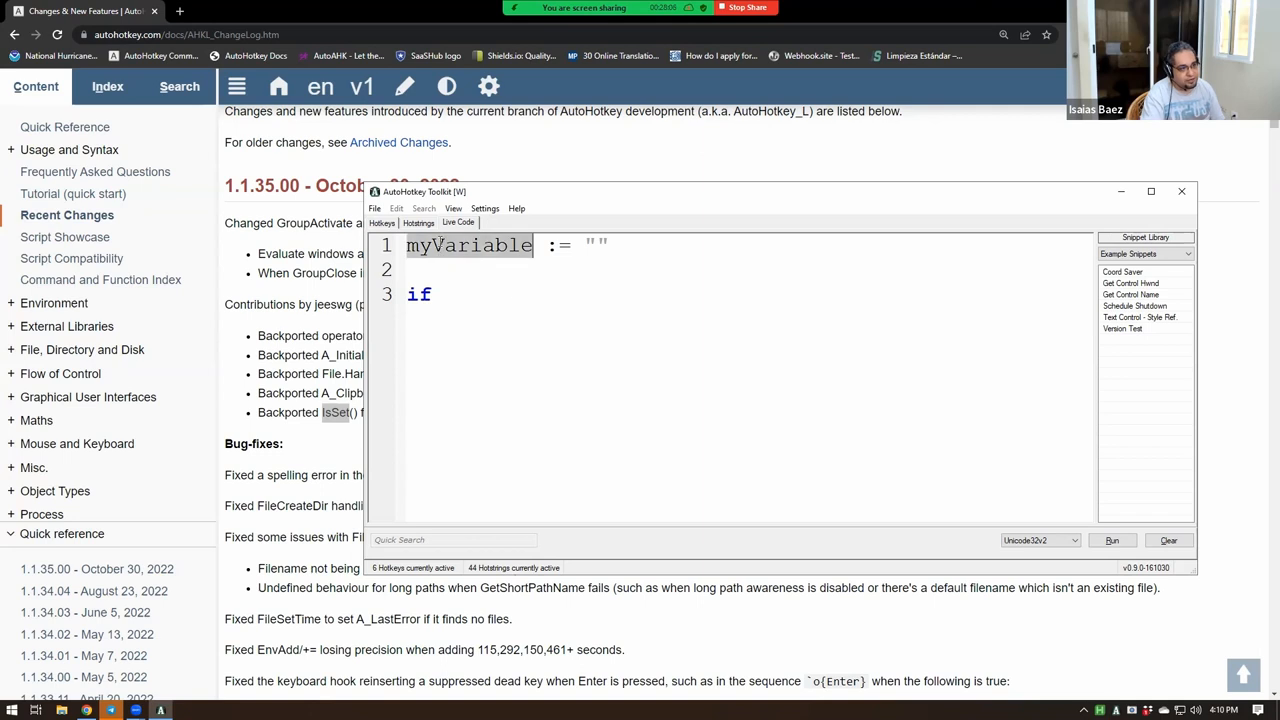
{"action": "type", "text": "isset(myVariable"}
{"action": "key", "text": "End"}
{"action": "key", "text": "Return"}
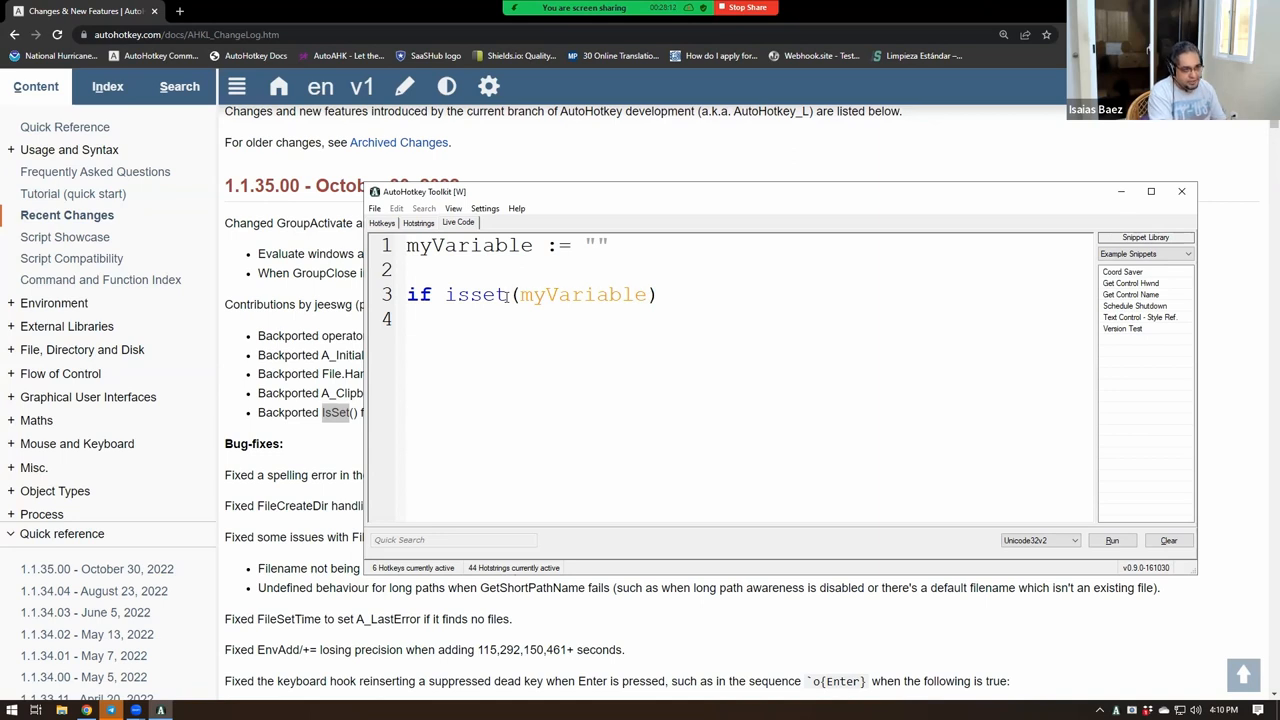
{"action": "type", "text": "newvar := myVariable"}
{"action": "key", "text": "Return"}
{"action": "key", "text": "BackSpace"}
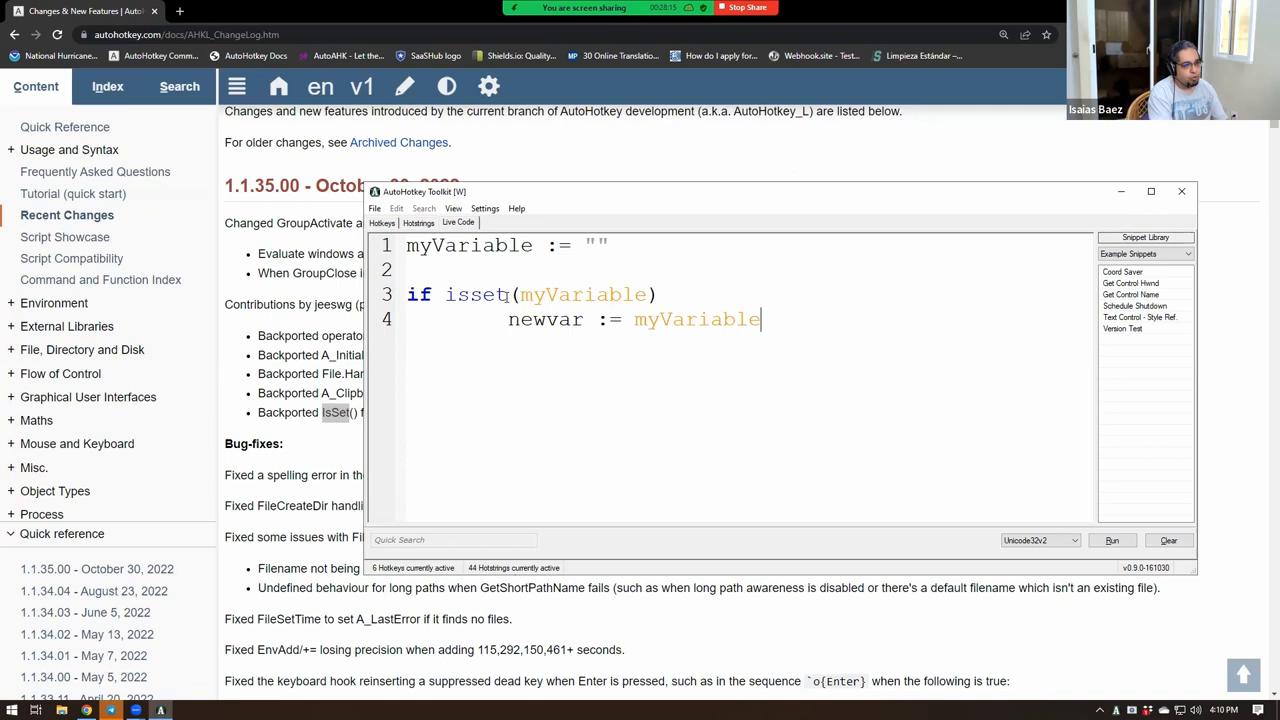
{"action": "key", "text": "Return"}
{"action": "type", "text": "else"}
{"action": "key", "text": "Return"}
{"action": "type", "text": "myVariable "}
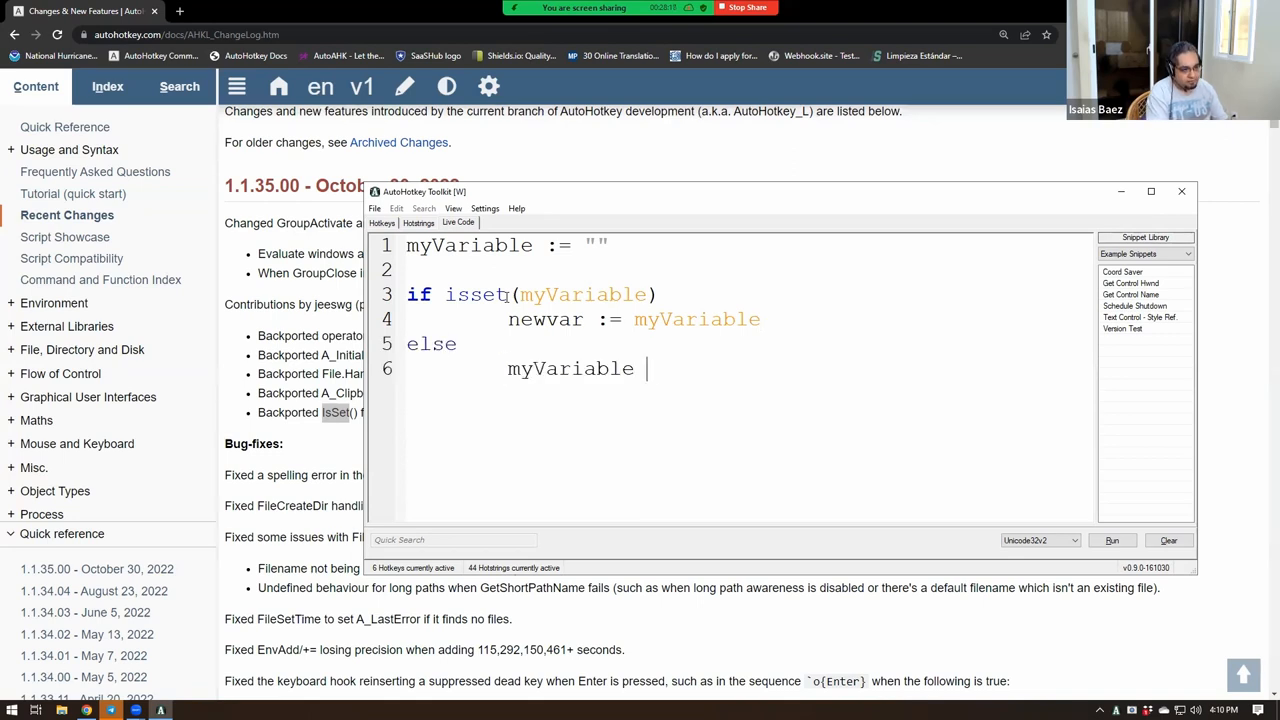
{"action": "type", "text": ":= \"\""}
{"action": "key", "text": "Left"}
{"action": "type", "text": "default"}
Step: Delete the line 1 declaration so myVariable starts unset and switch the interpreter to Unicode32v1
{"action": "left_click", "coordinate": [574, 344]}
{"action": "double_click", "coordinate": [736, 368]}
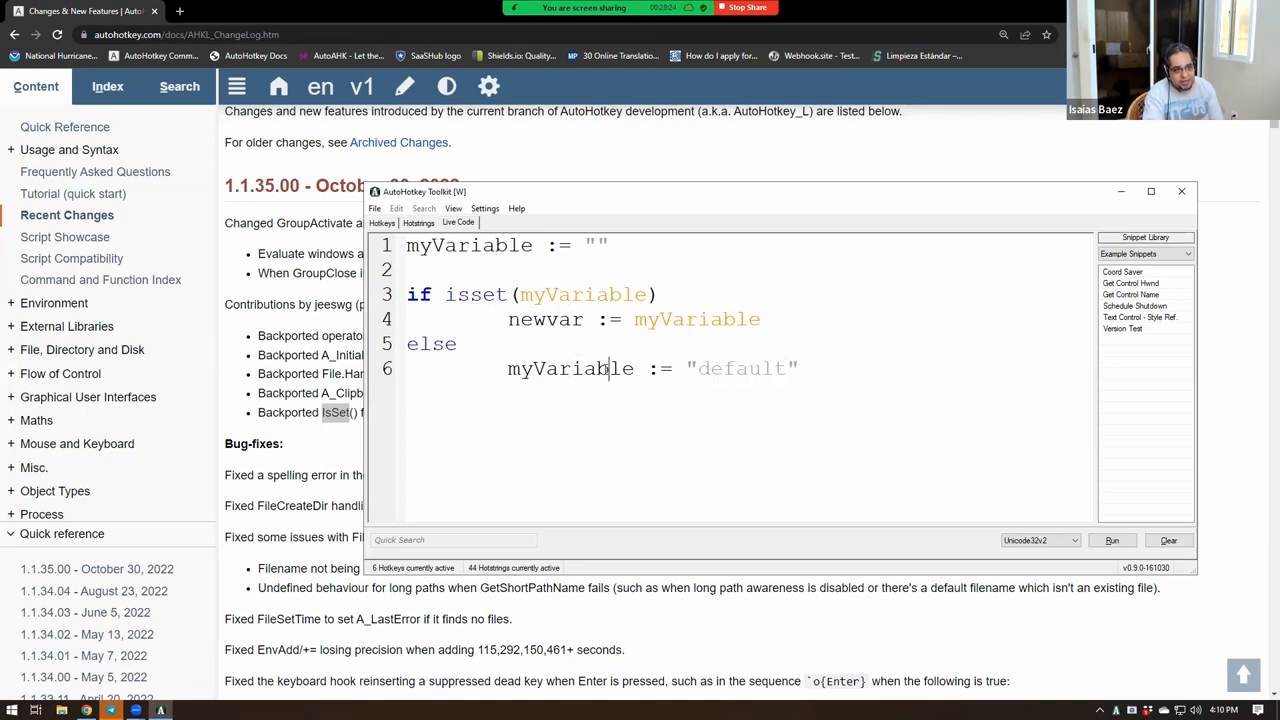
{"action": "double_click", "coordinate": [570, 370]}
{"action": "double_click", "coordinate": [570, 293]}
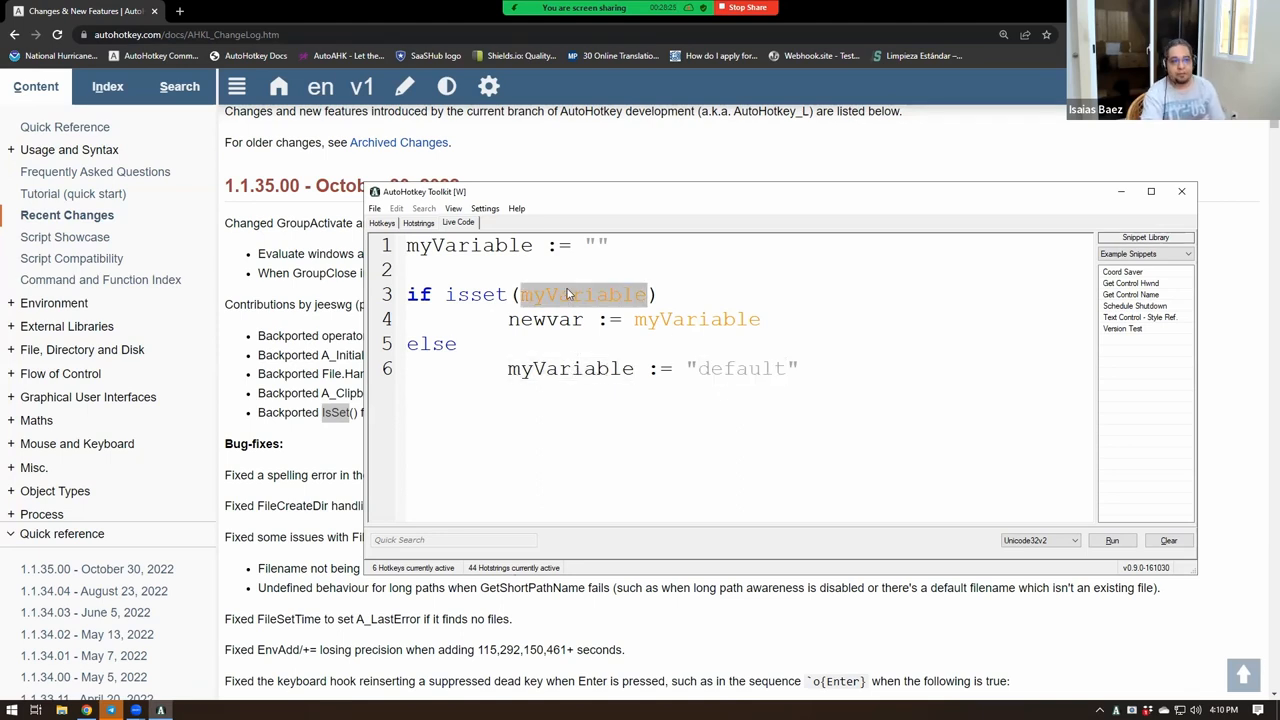
{"action": "left_click_drag", "start_coordinate": [608, 246], "coordinate": [366, 236]}
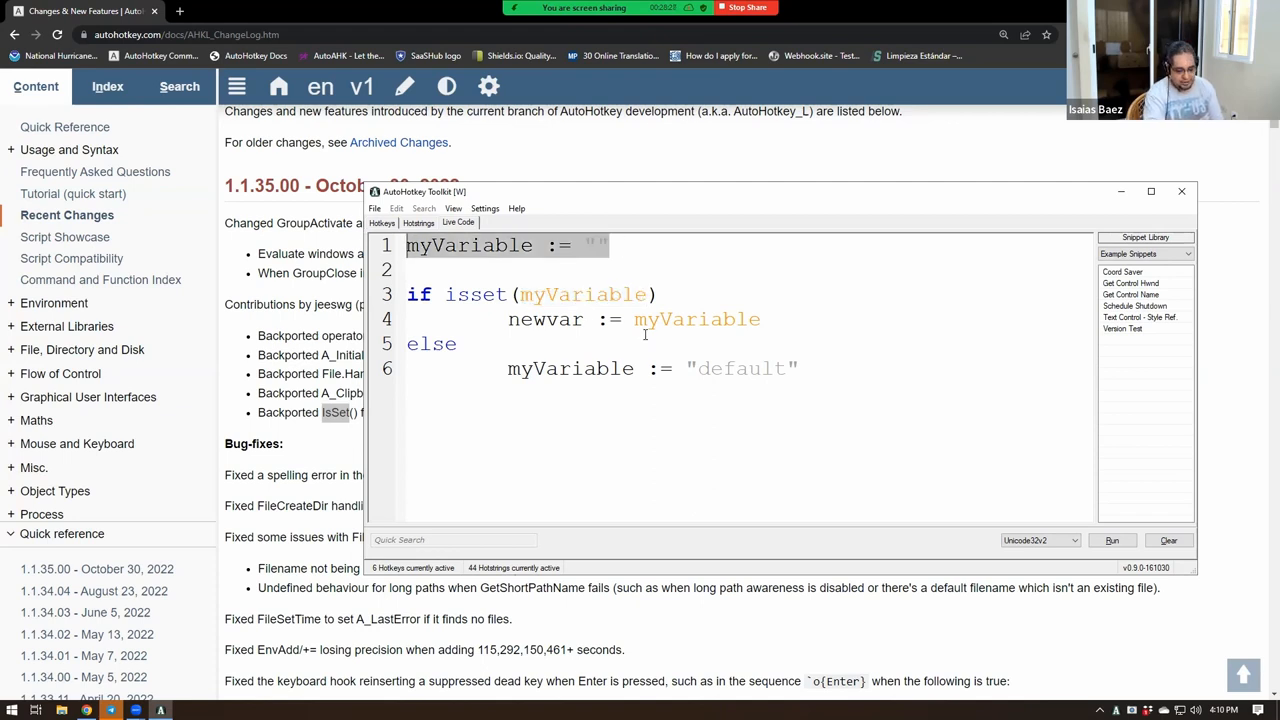
{"action": "key", "text": "Delete"}
{"action": "left_click", "coordinate": [1058, 541]}
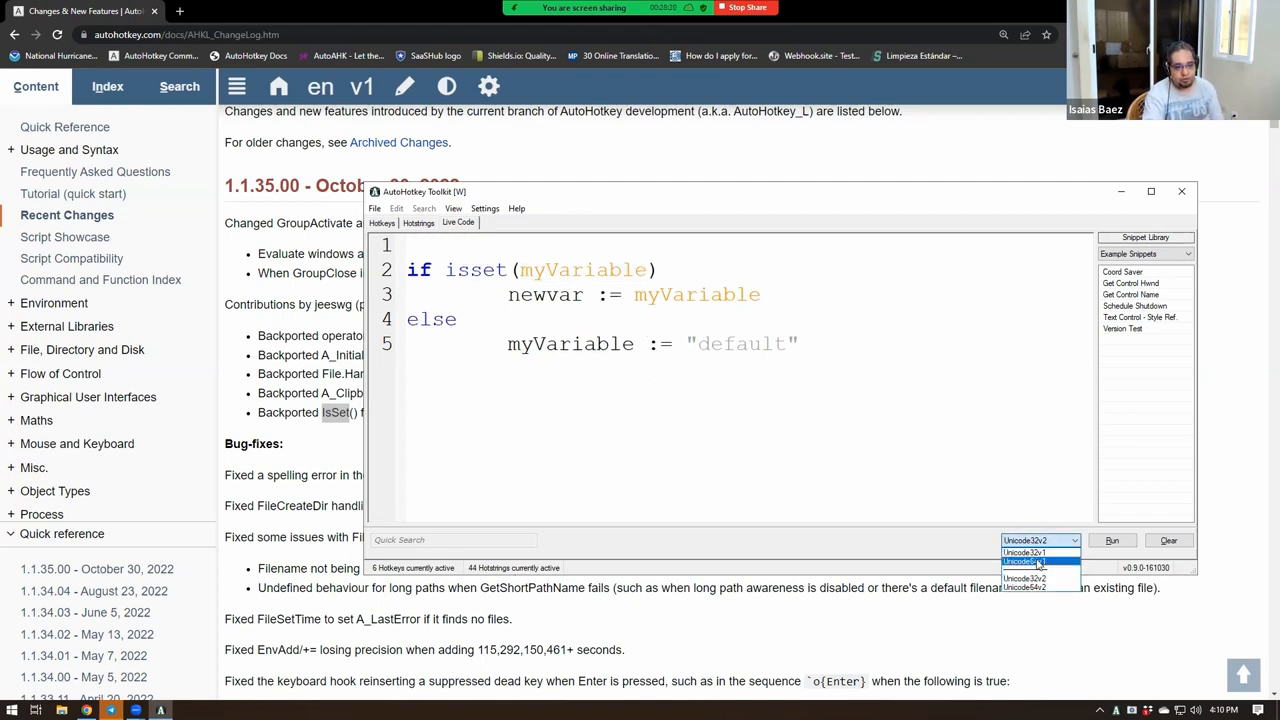
{"action": "left_click", "coordinate": [1040, 561]}
{"action": "left_click", "coordinate": [1036, 553]}
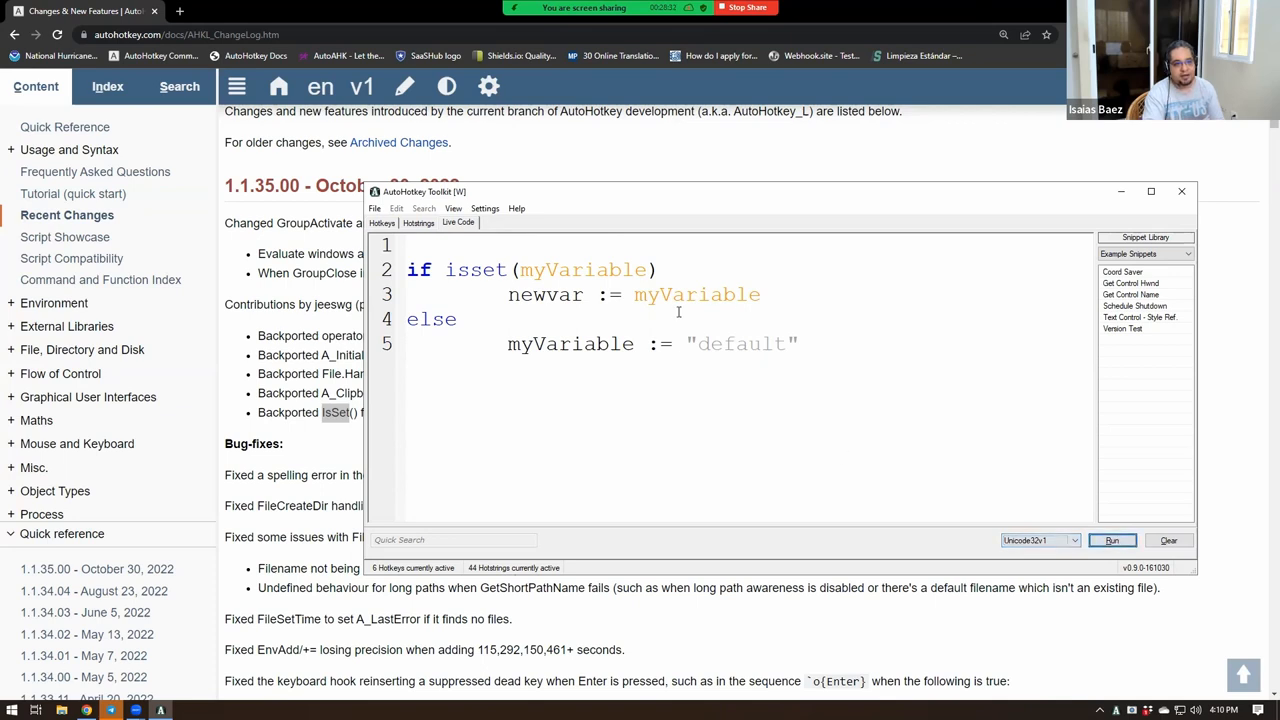
Step: Add a msgbox % myVariable line after the else block
{"action": "left_click", "coordinate": [800, 344]}
{"action": "key", "text": "Return"}
{"action": "key", "text": "Return"}
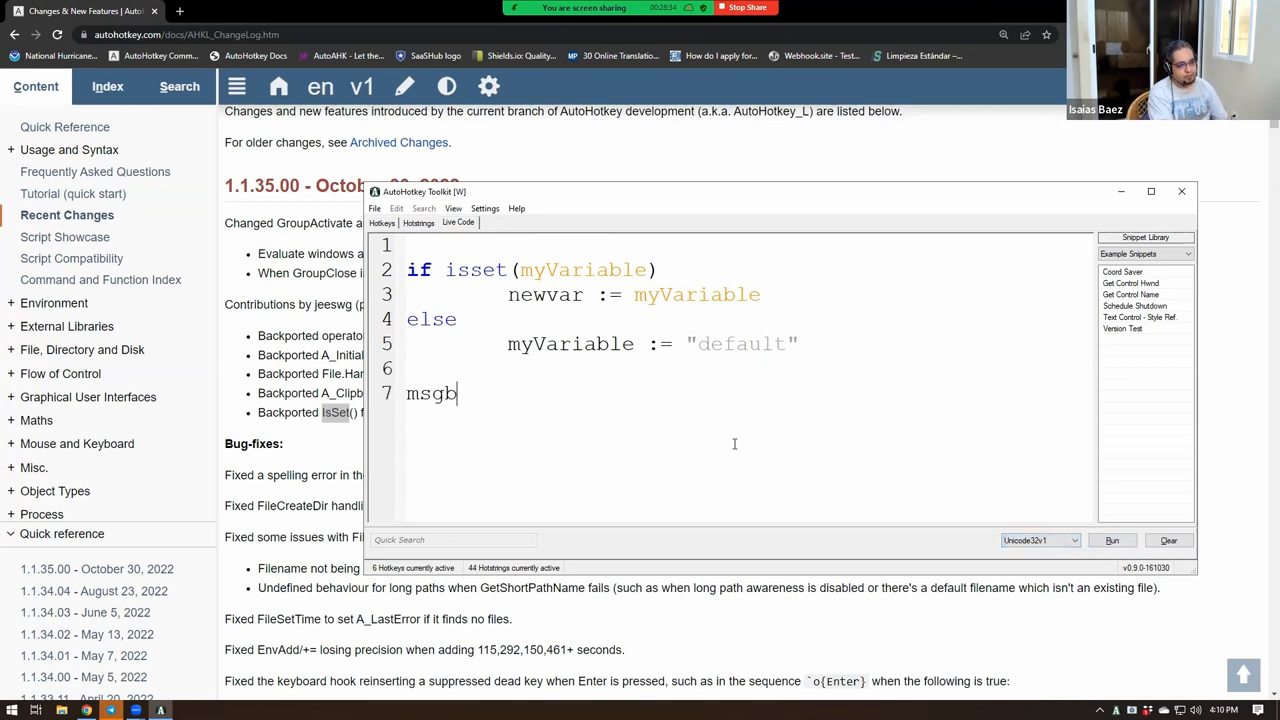
{"action": "type", "text": "msgbox"}
{"action": "double_click", "coordinate": [578, 344]}
{"action": "key", "text": "ctrl+c"}
{"action": "left_click", "coordinate": [573, 397]}
{"action": "key", "text": "ctrl+v"}
{"action": "left_click", "coordinate": [496, 393]}
{"action": "type", "text": "%"}
Step: Run the snippet to display default, then review the isset check and default assignment
{"action": "left_click", "coordinate": [1112, 541]}
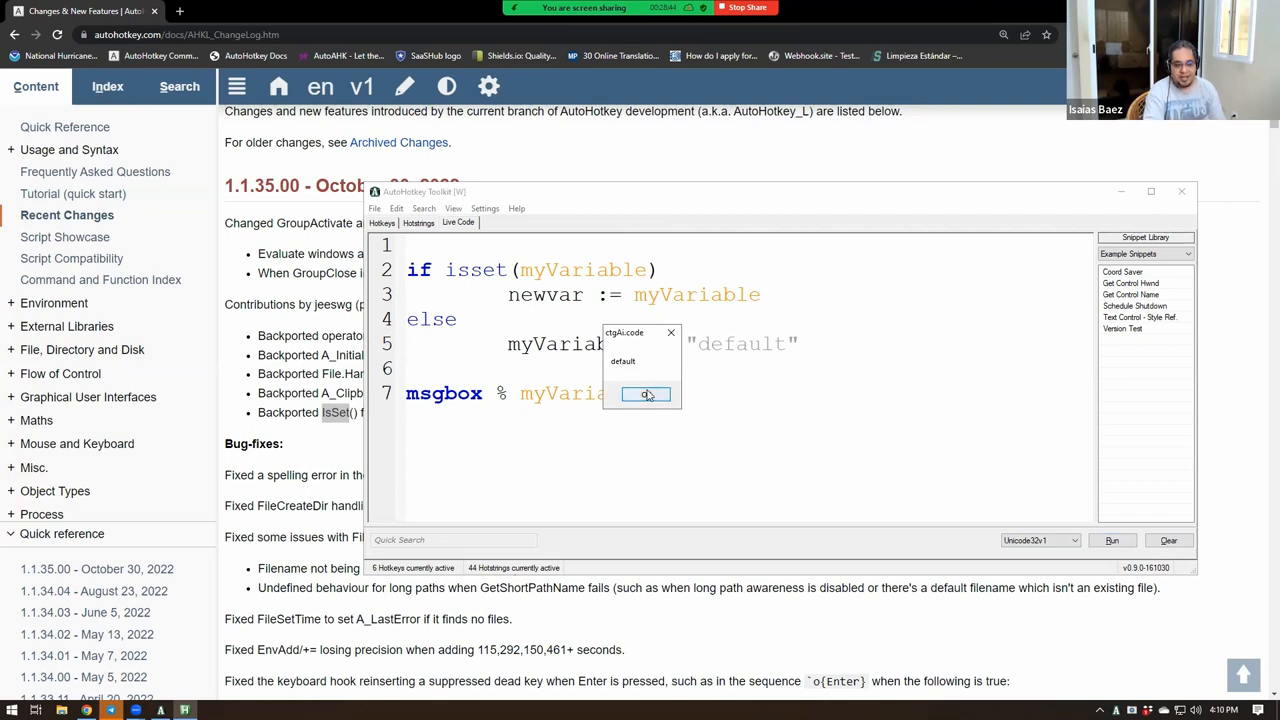
{"action": "left_click", "coordinate": [648, 397]}
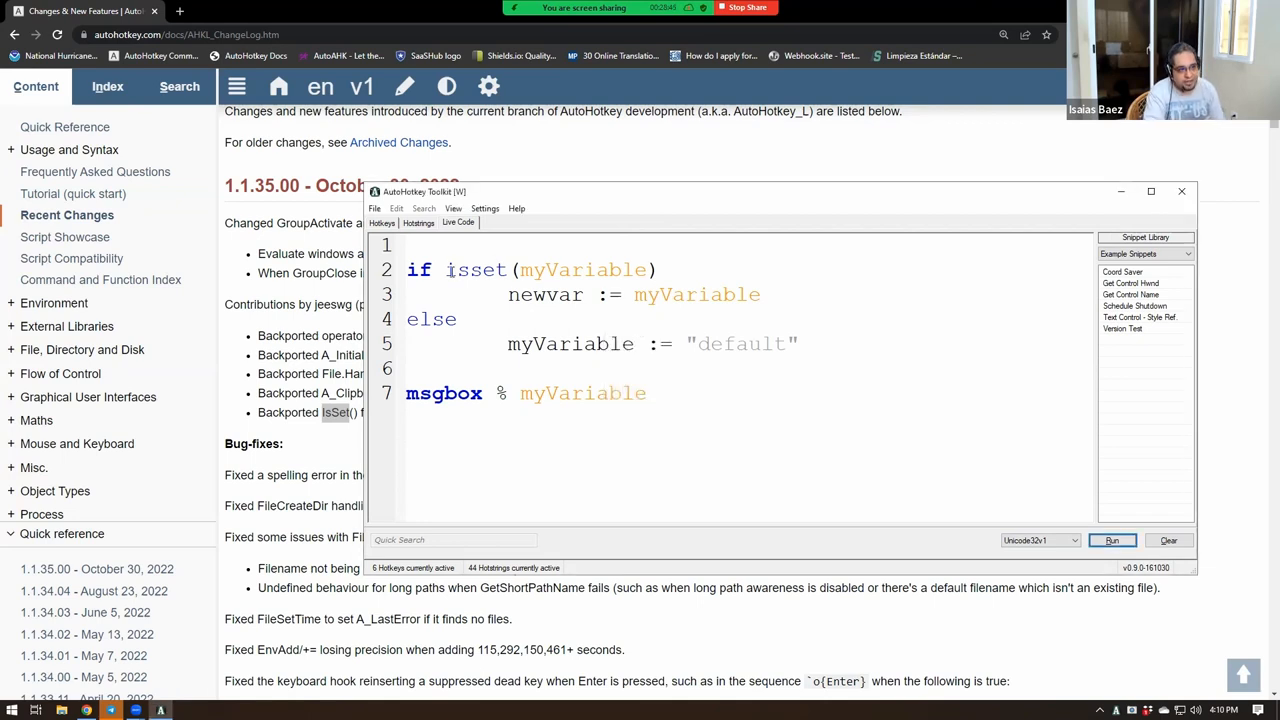
{"action": "left_click_drag", "start_coordinate": [456, 270], "coordinate": [636, 270]}
{"action": "left_click", "coordinate": [456, 319]}
{"action": "left_click", "coordinate": [598, 344]}
{"action": "left_click_drag", "start_coordinate": [800, 344], "coordinate": [507, 344]}
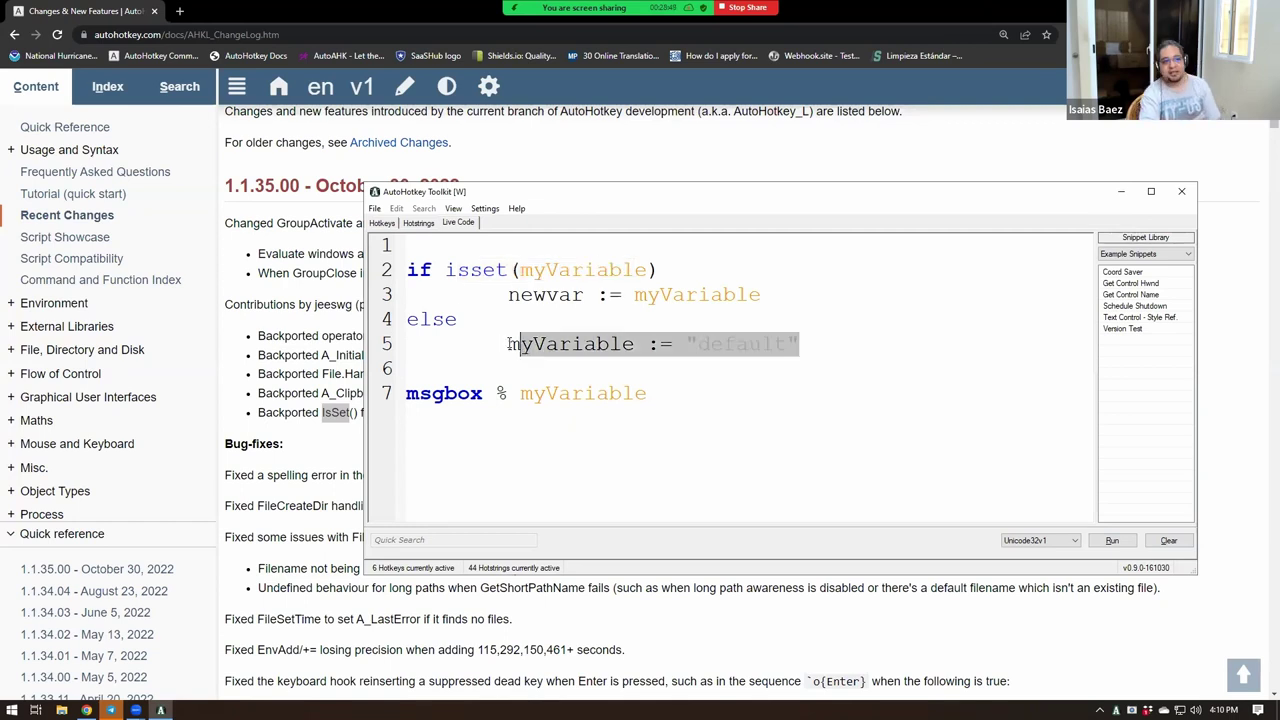
Step: Close the Live Code editor and highlight the contributor's name in the 1.1.35.00 changelog
{"action": "left_click", "coordinate": [1182, 191]}
{"action": "left_click", "coordinate": [437, 427]}
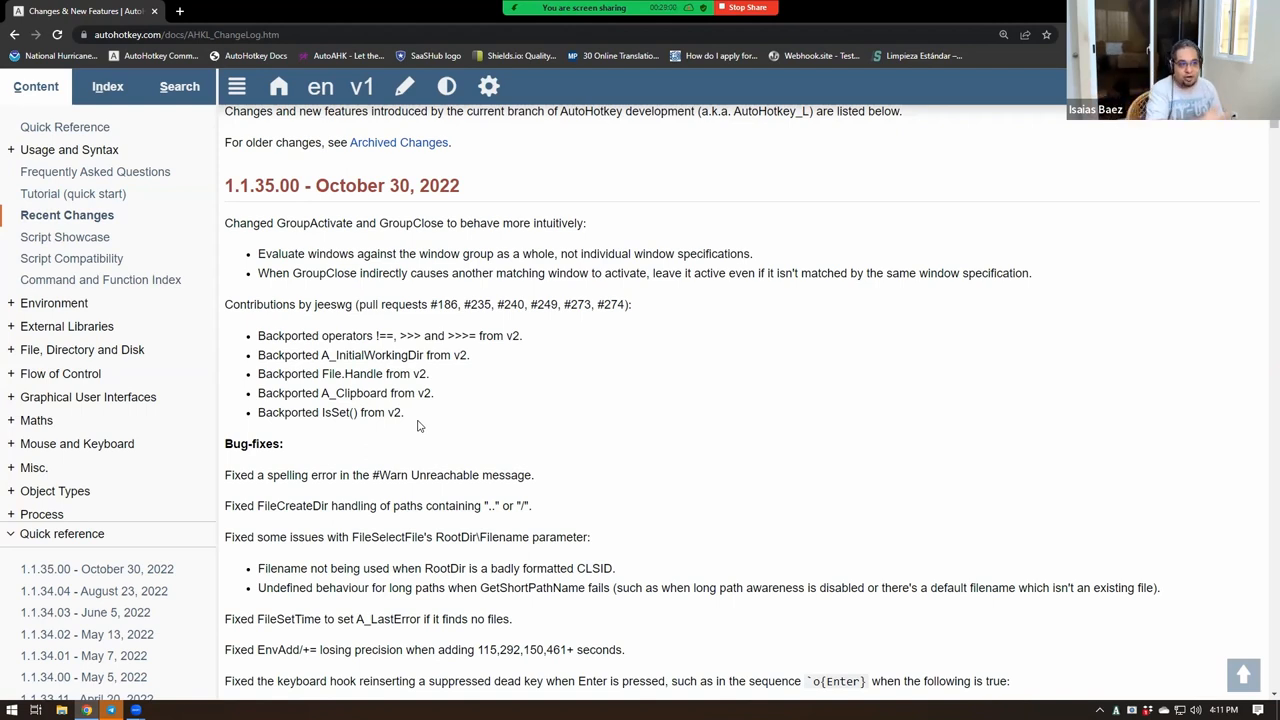
{"action": "double_click", "coordinate": [323, 304]}
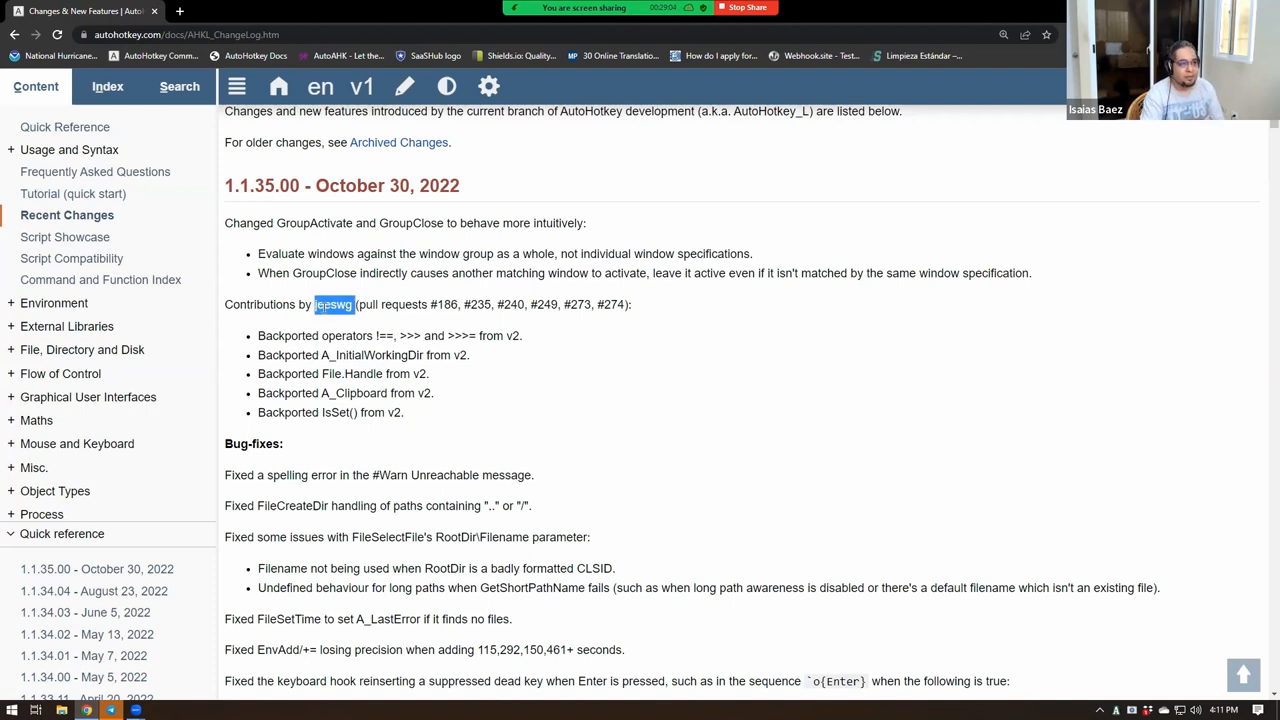